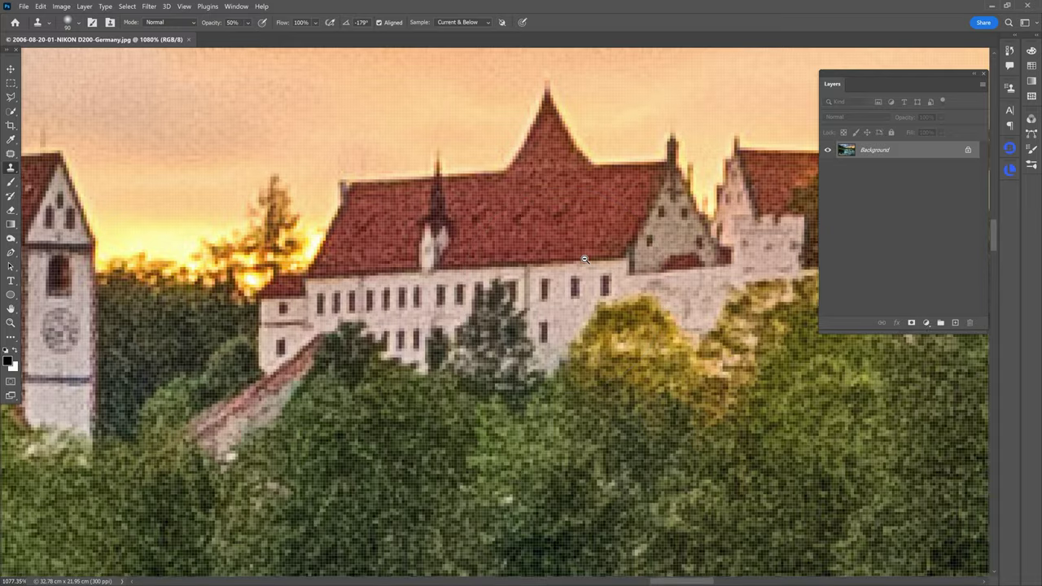
Unlock the Background layer and rename it Base
scroll(533, 216, "down", 2)
left_click_drag(534, 216, 638, 326)
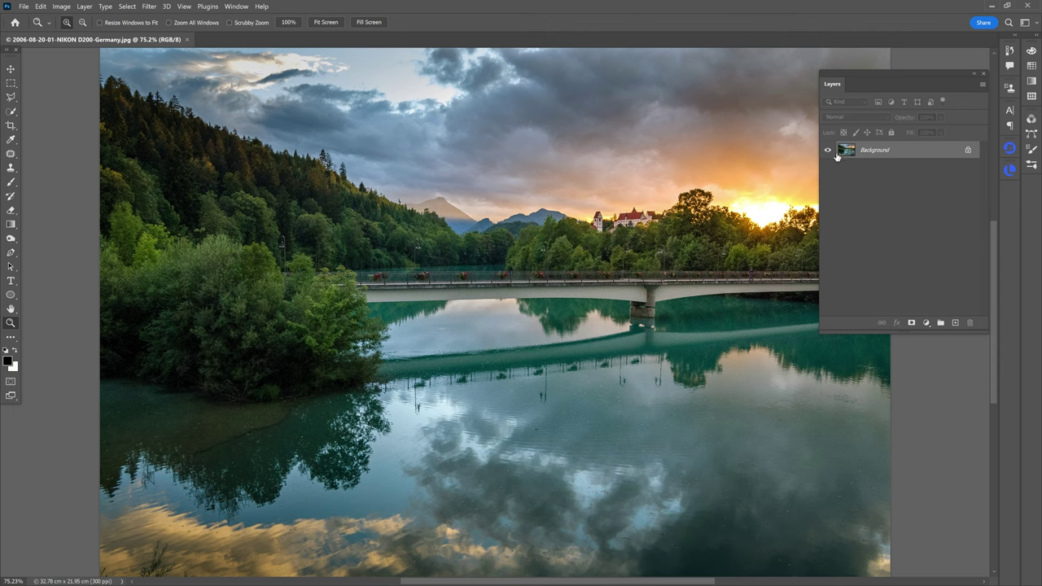
double_click(880, 151)
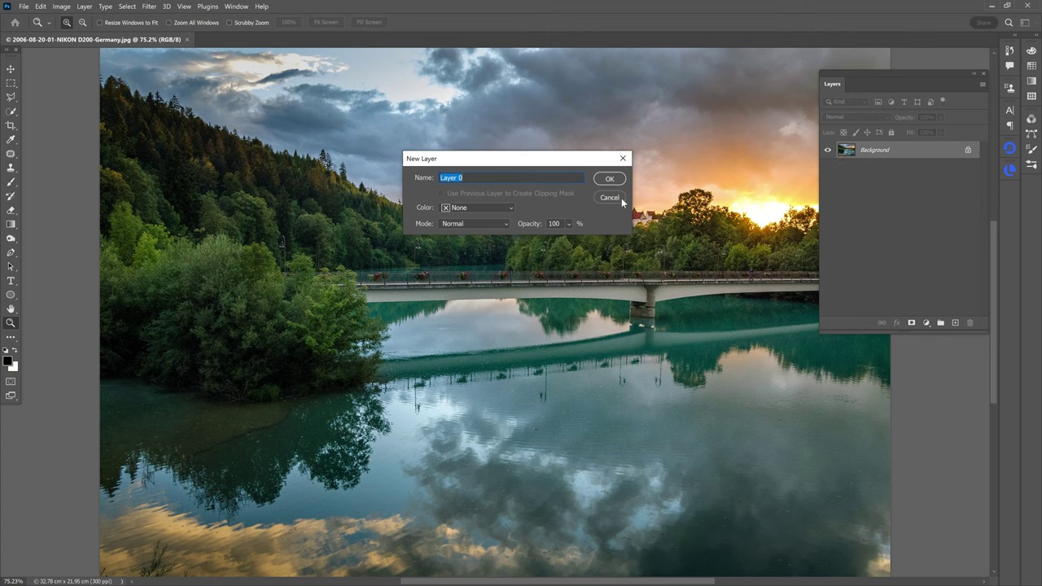
type("Base")
key("Return")
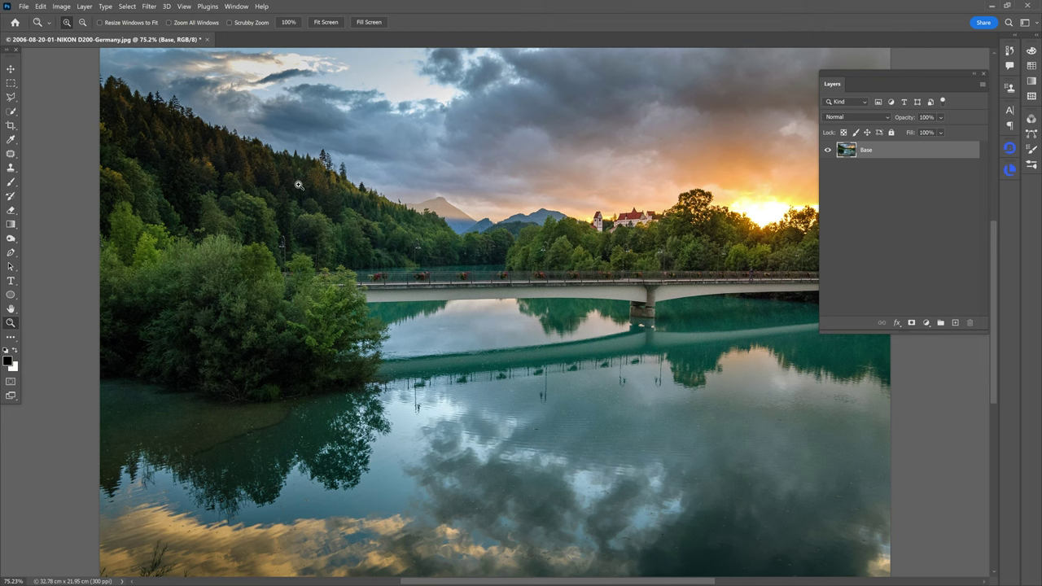
In Image Size, set width 100 cm and resolution 300 ppi, with resampling turned off
left_click(62, 7)
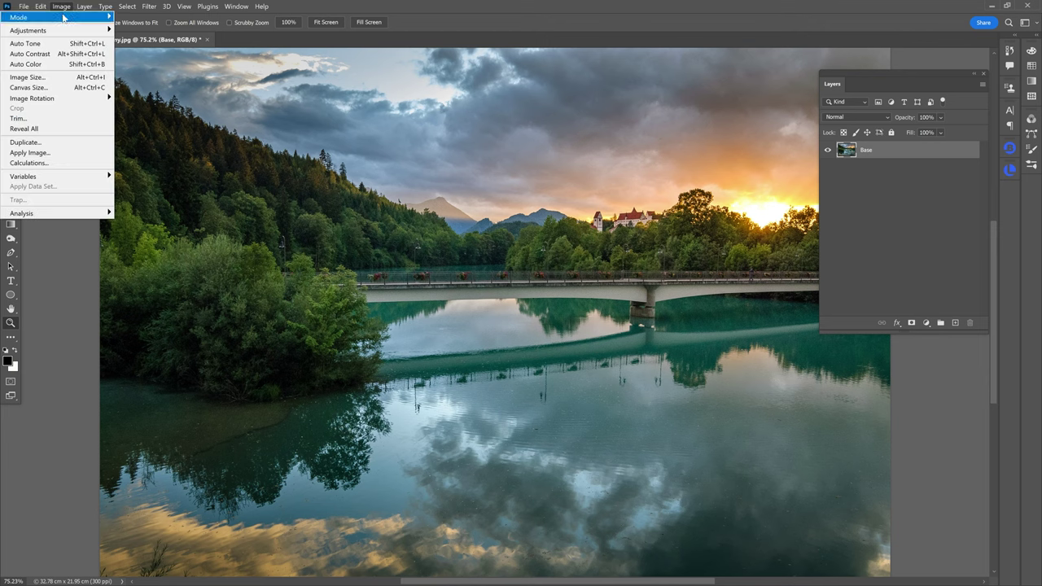
left_click(27, 77)
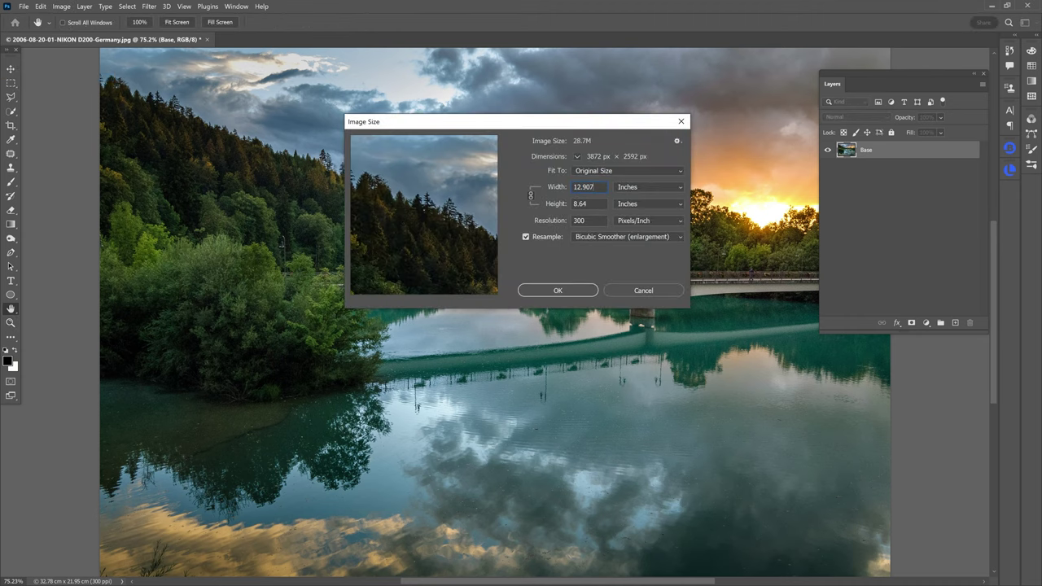
left_click(637, 193)
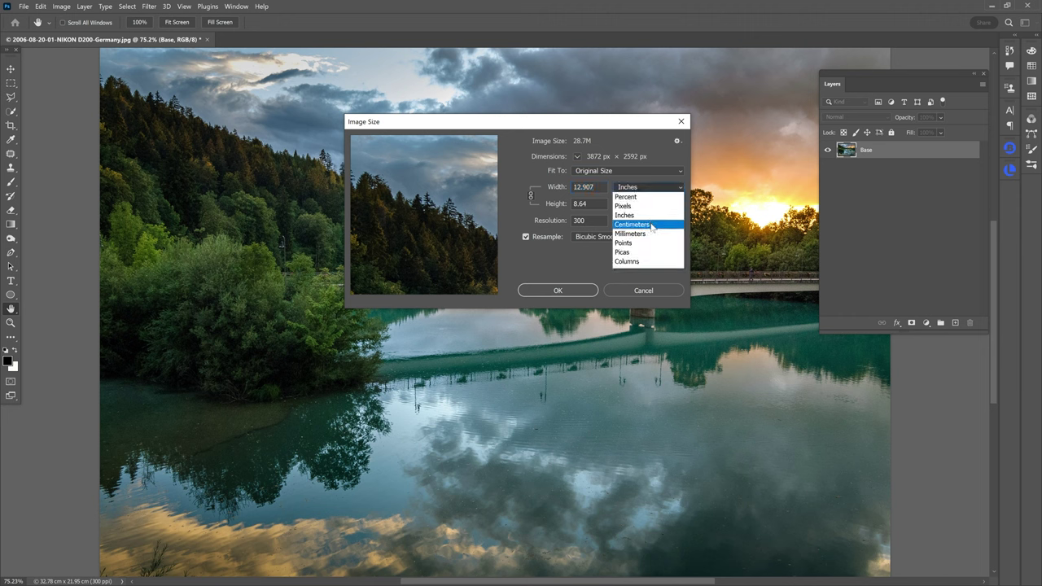
left_click(652, 225)
left_click(566, 189)
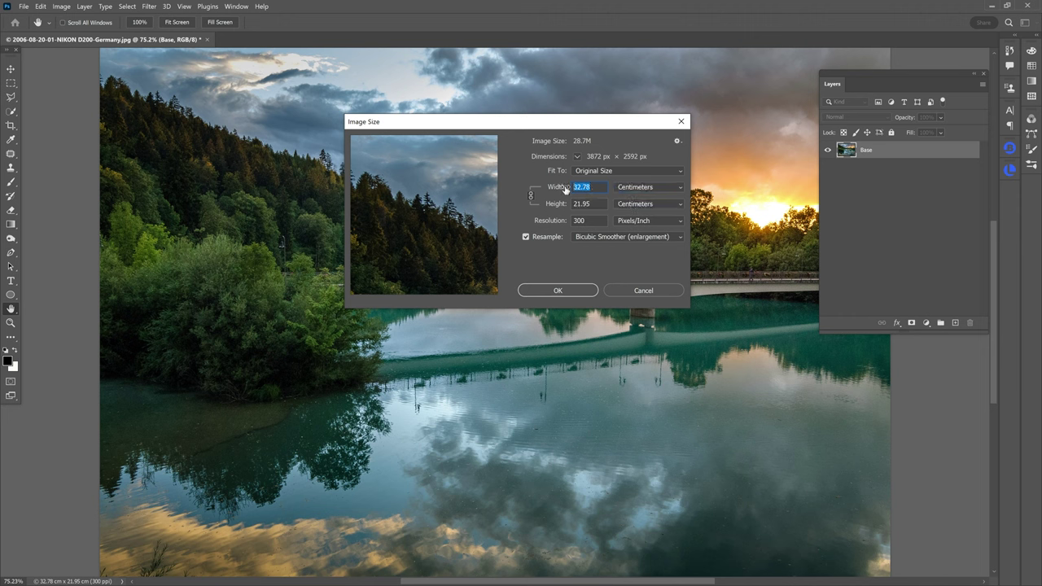
type("100")
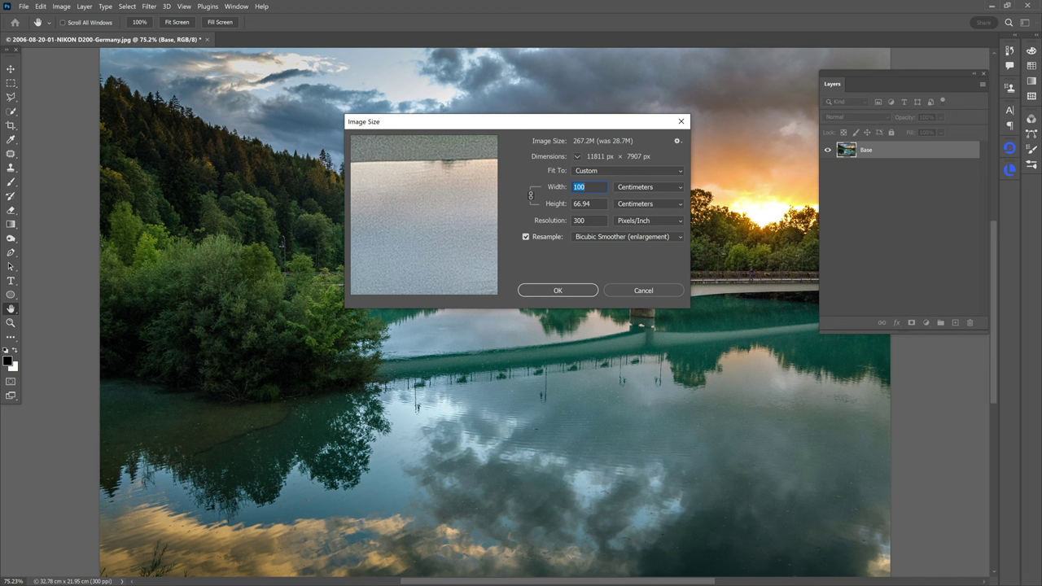
left_click(563, 221)
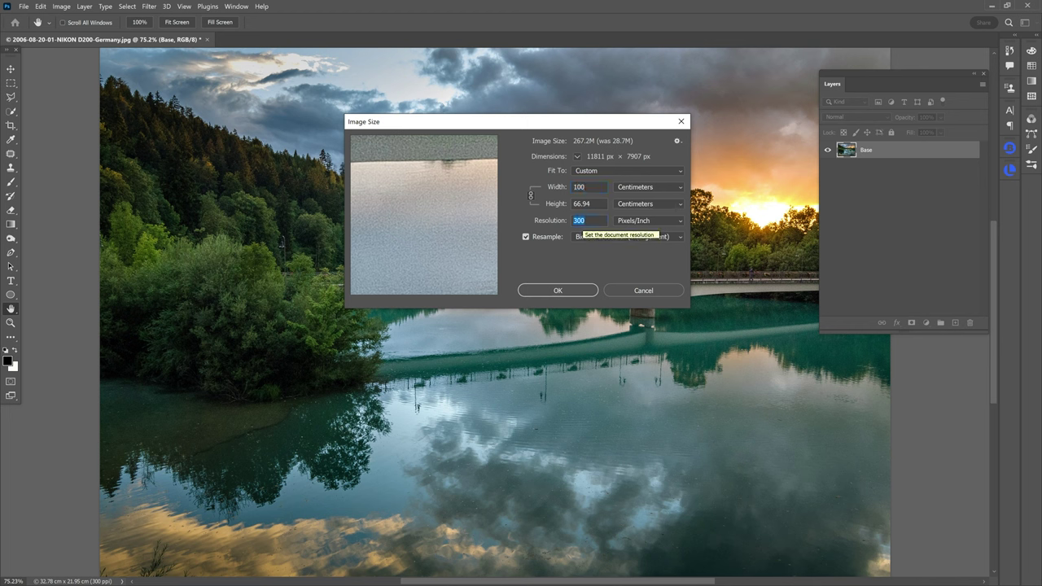
type("300")
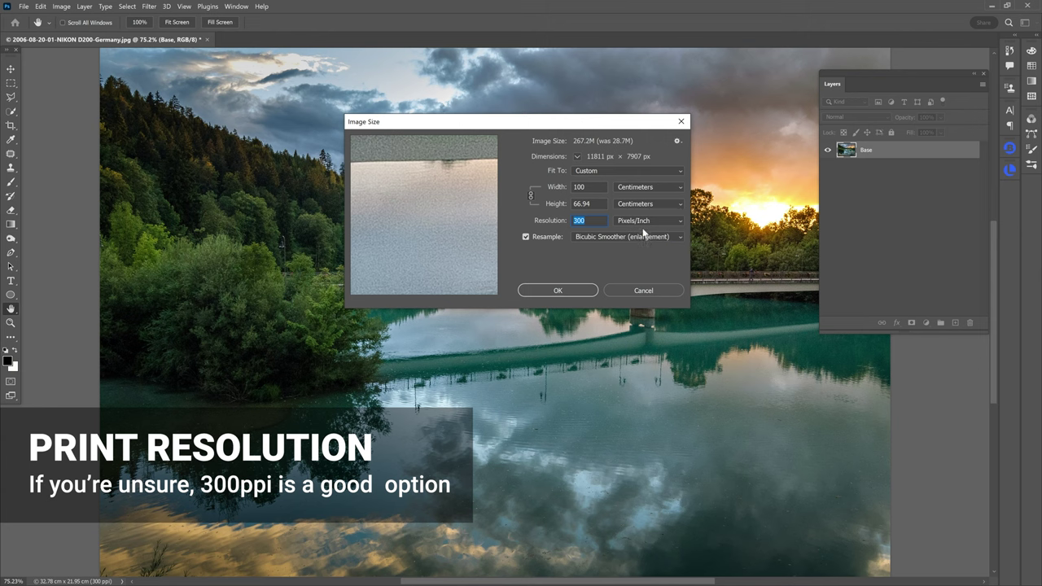
left_click(538, 235)
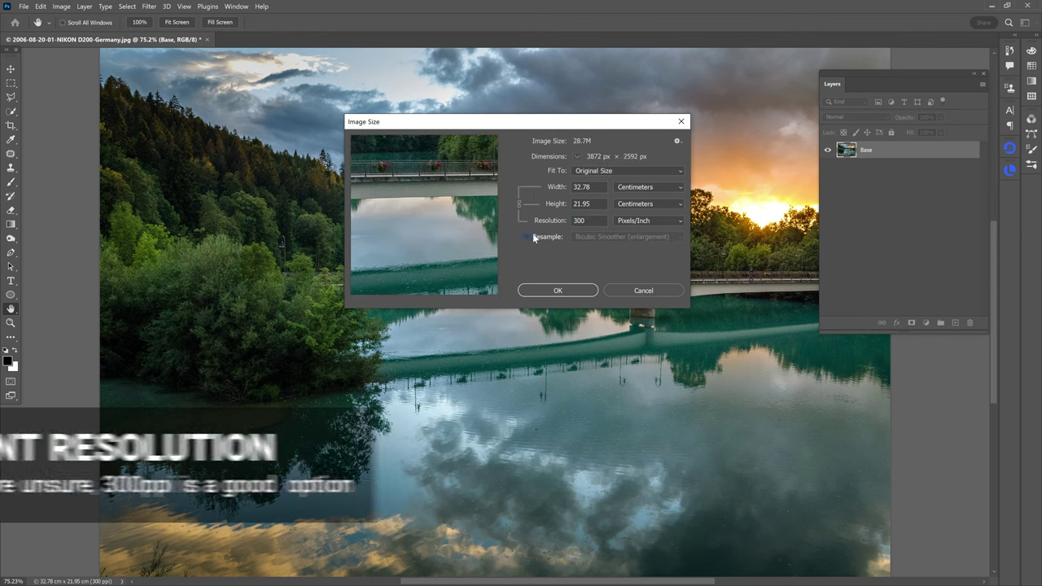
Turn resampling back on and set the width to 100 cm
left_click(533, 235)
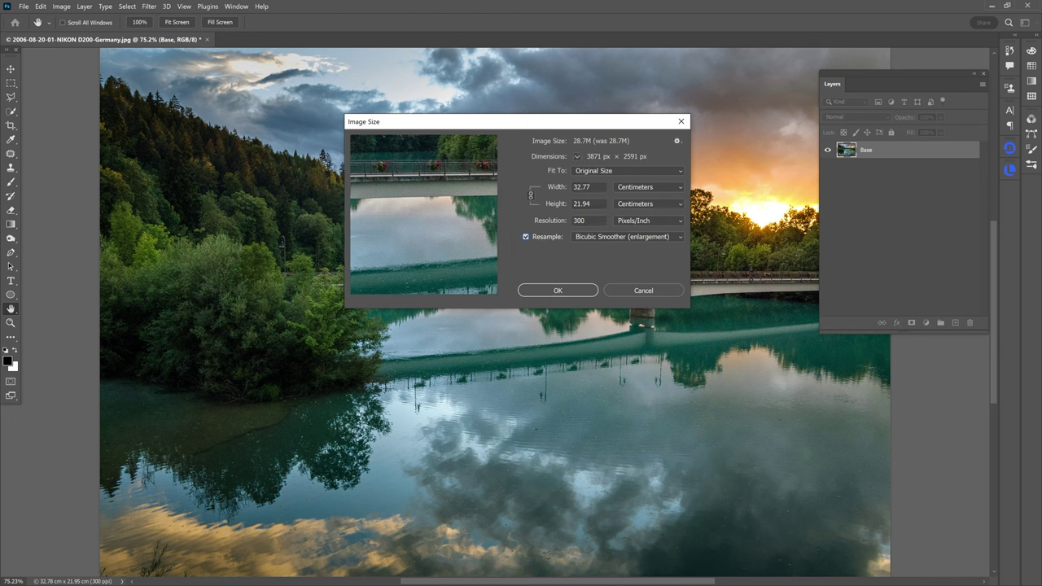
left_click(582, 187)
type("100")
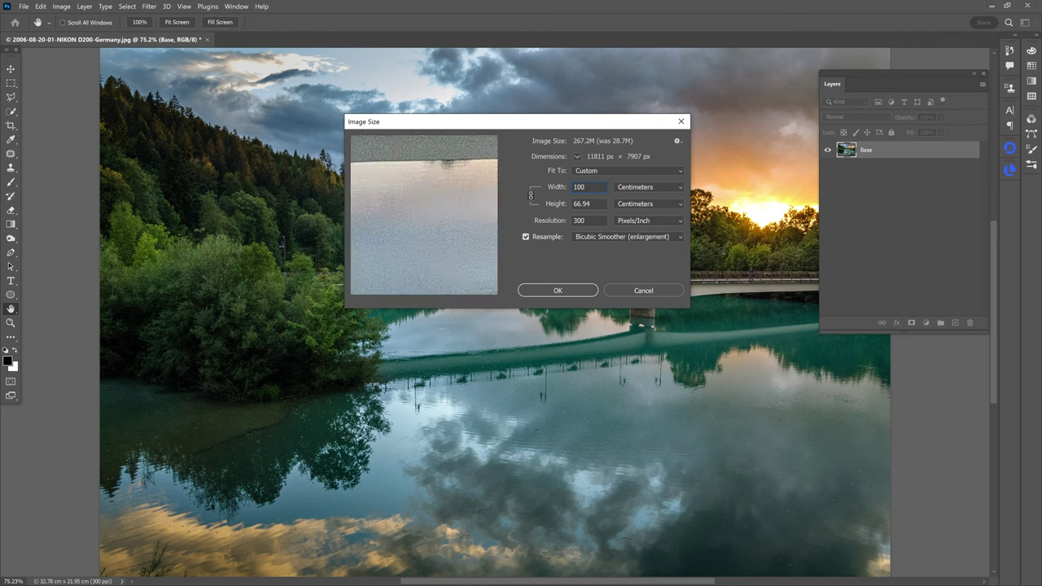
key("Tab")
Compare Preserve Details with Bicubic Smoother in the preview, keep Bicubic Smoother and apply the enlargement
left_click(605, 237)
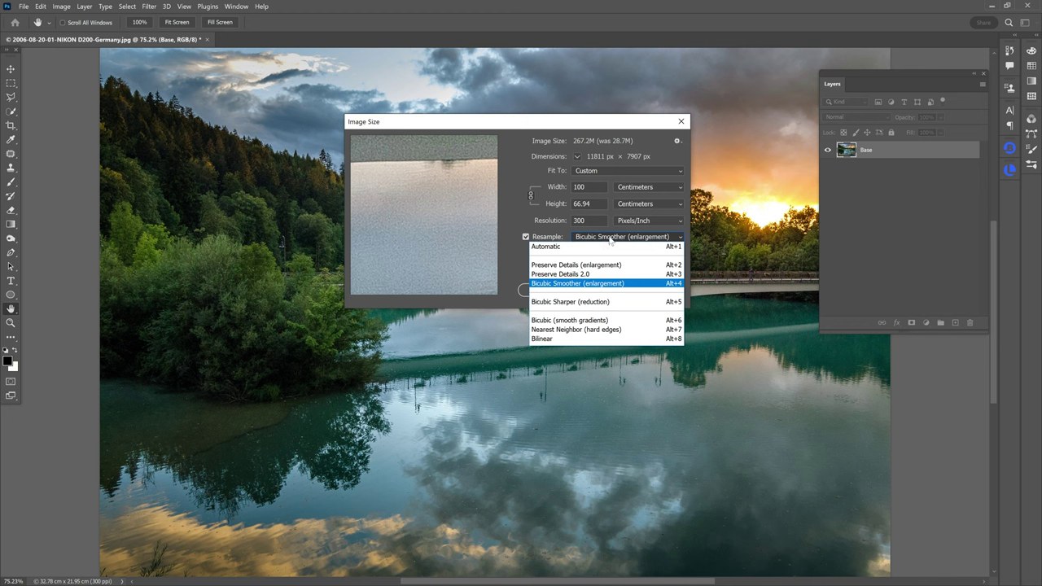
left_click(607, 283)
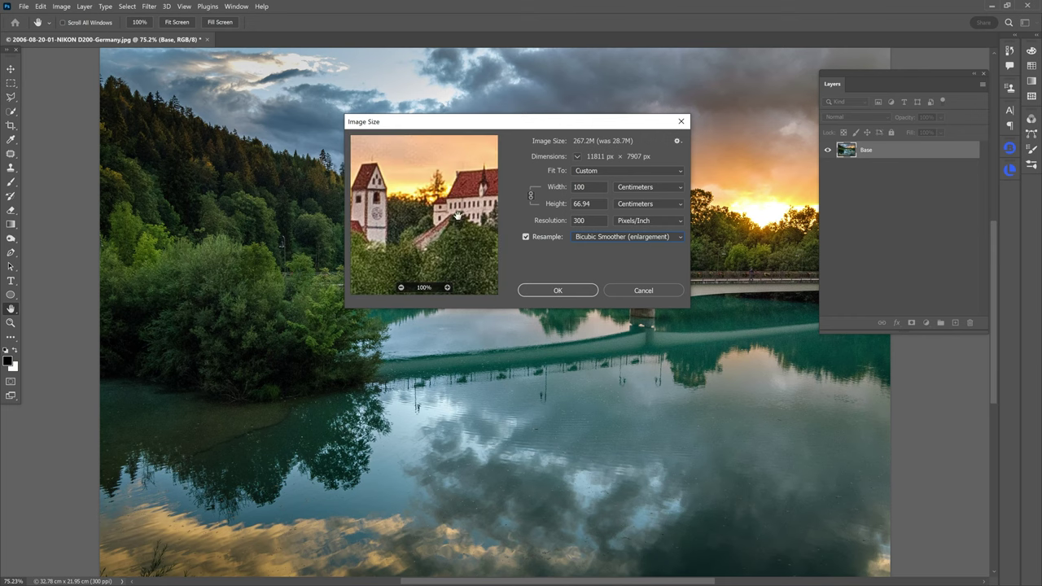
left_click(631, 237)
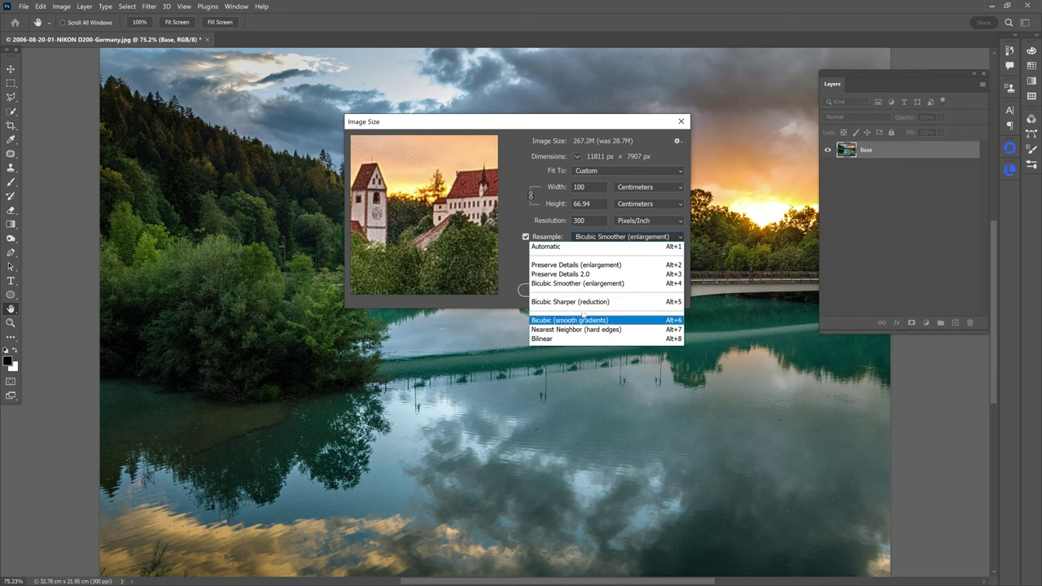
left_click(578, 266)
left_click(609, 237)
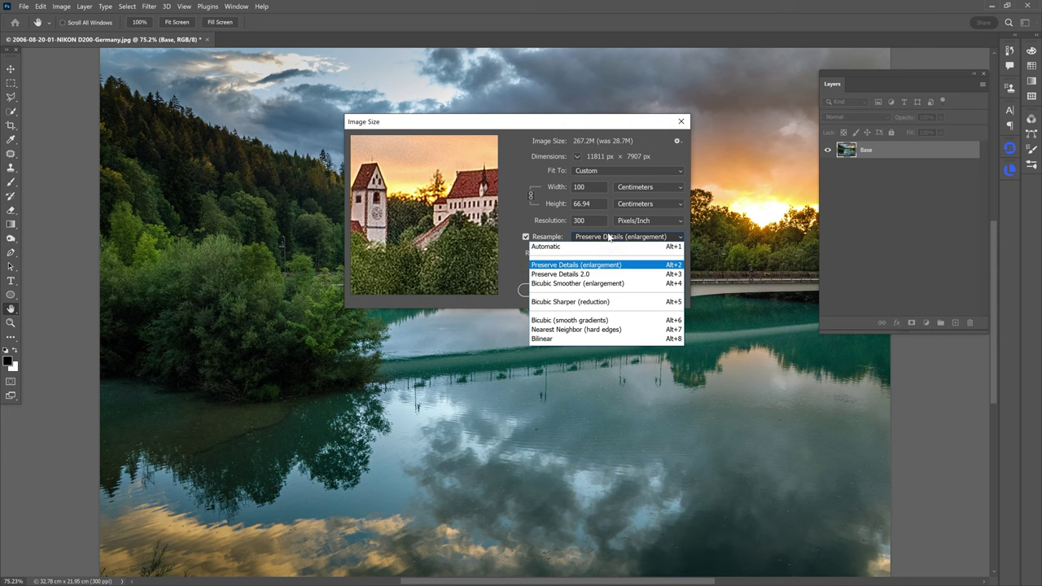
left_click(593, 284)
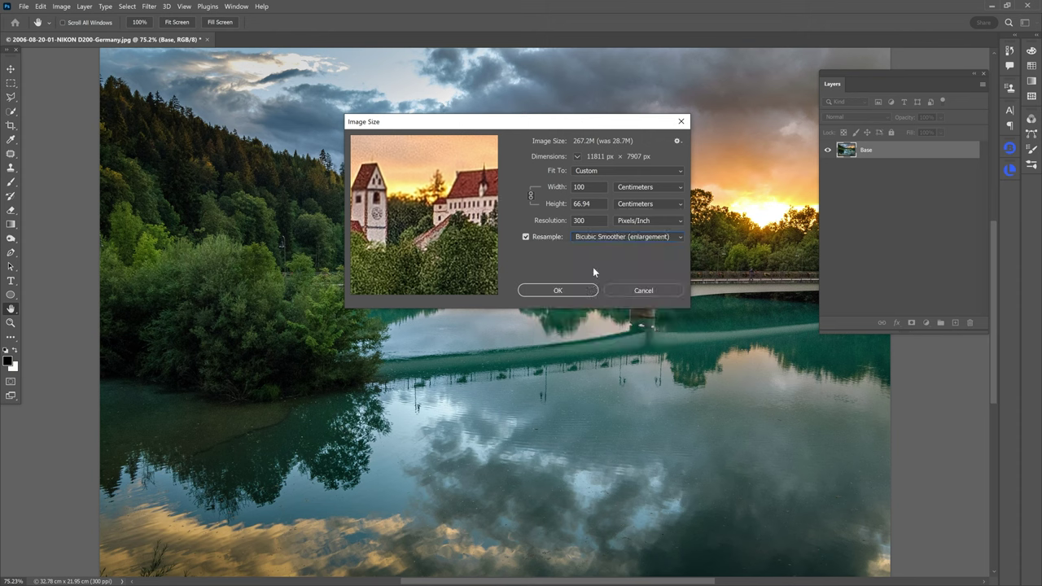
left_click_drag(371, 232, 446, 193)
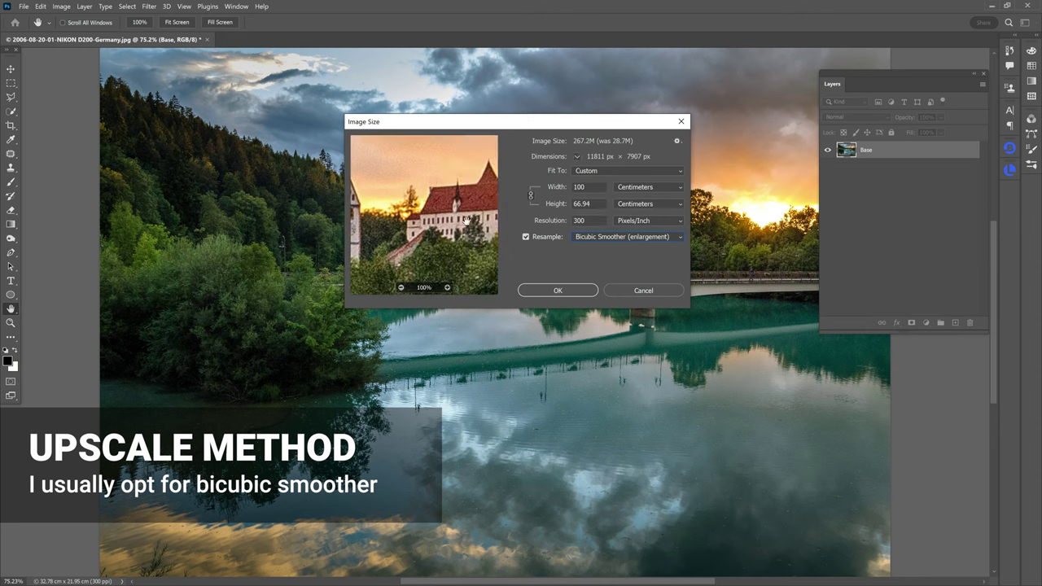
left_click_drag(440, 192, 463, 186)
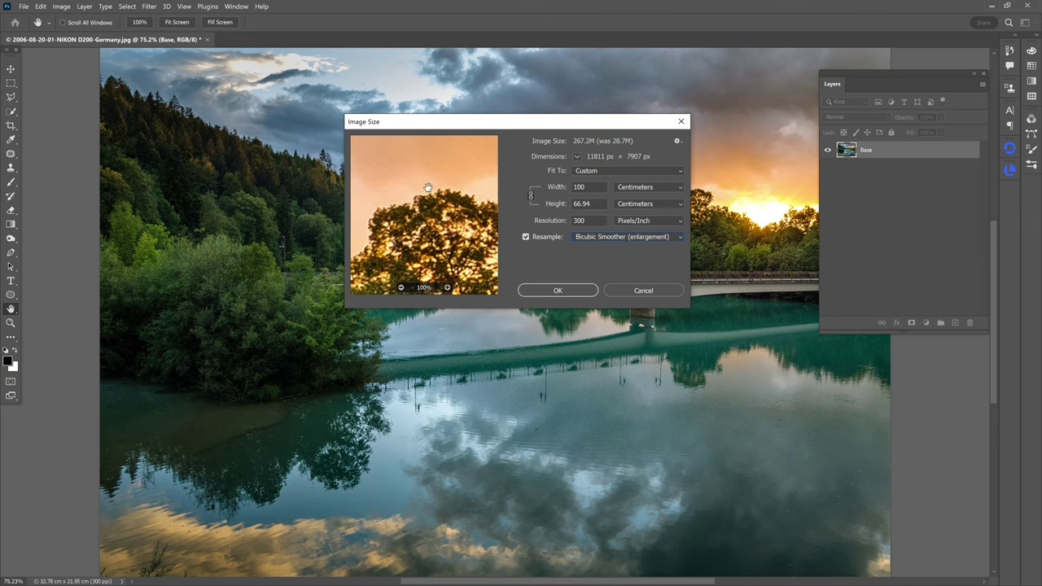
left_click(558, 291)
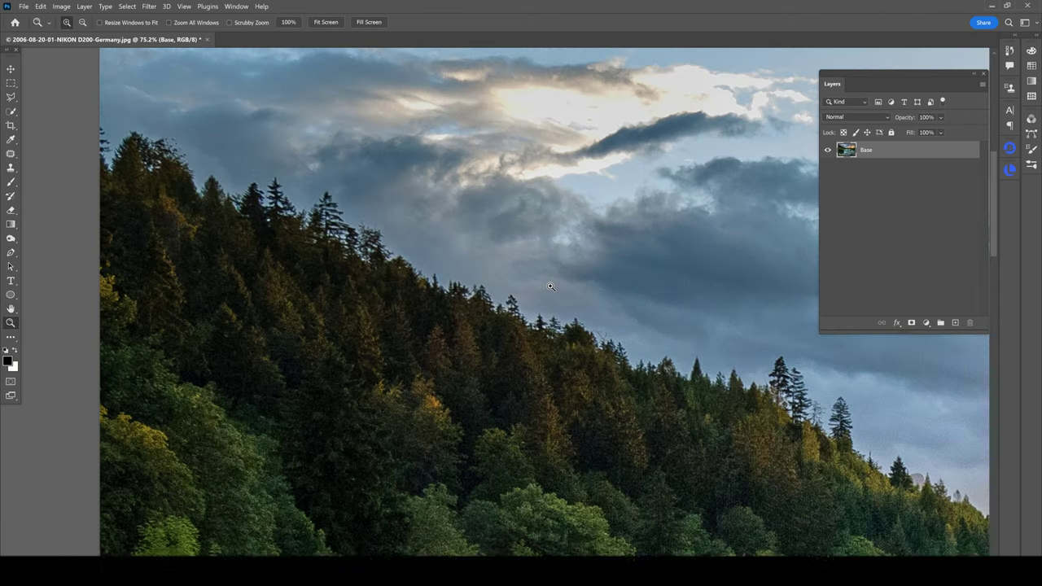
Fit the enlarged photo on screen, zoom out to 16.7% and centre it in the window
right_click(513, 289)
left_click(513, 288)
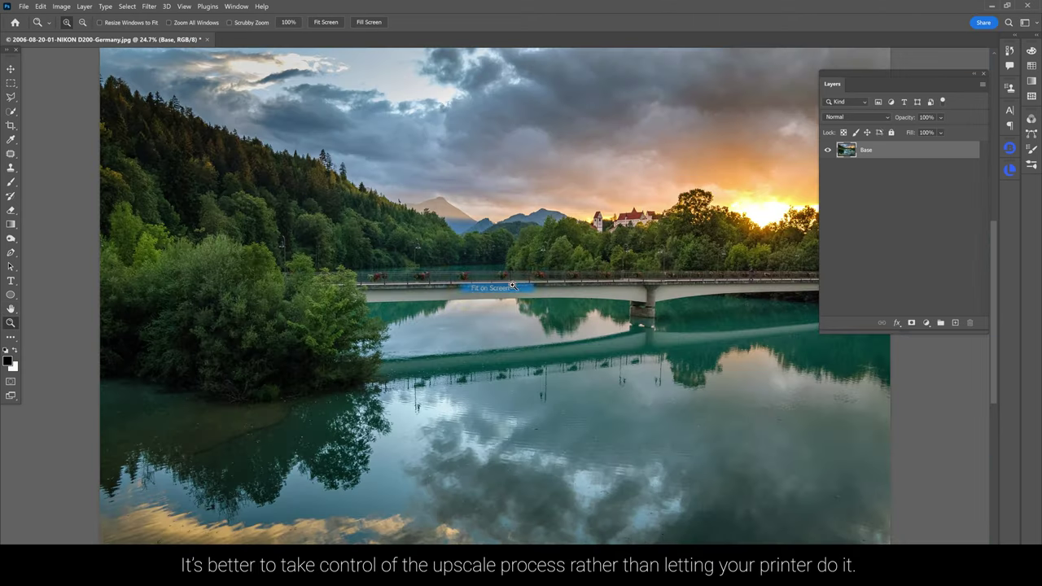
left_click_drag(577, 247, 513, 260)
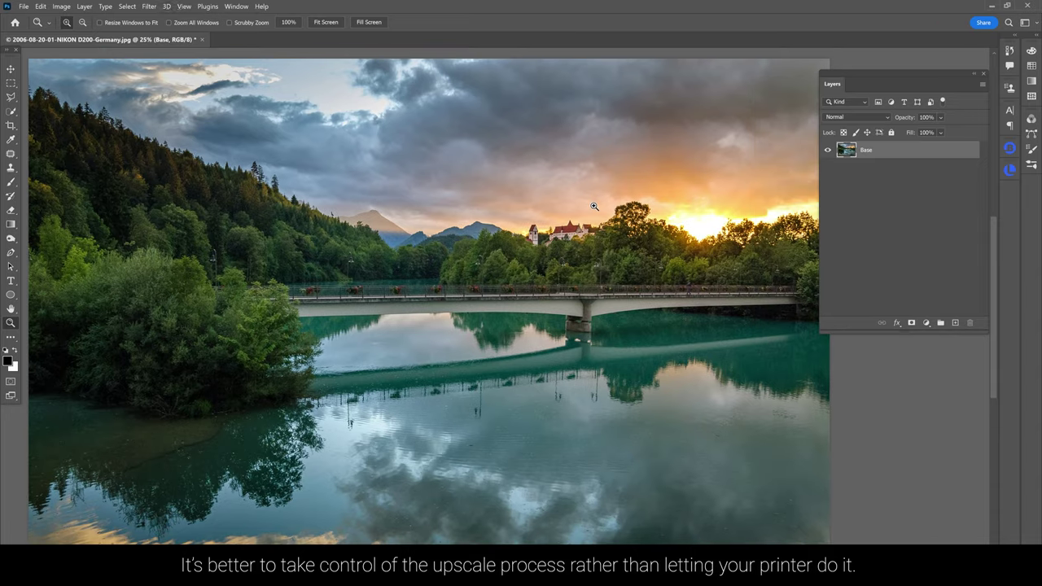
left_click(584, 208, "alt")
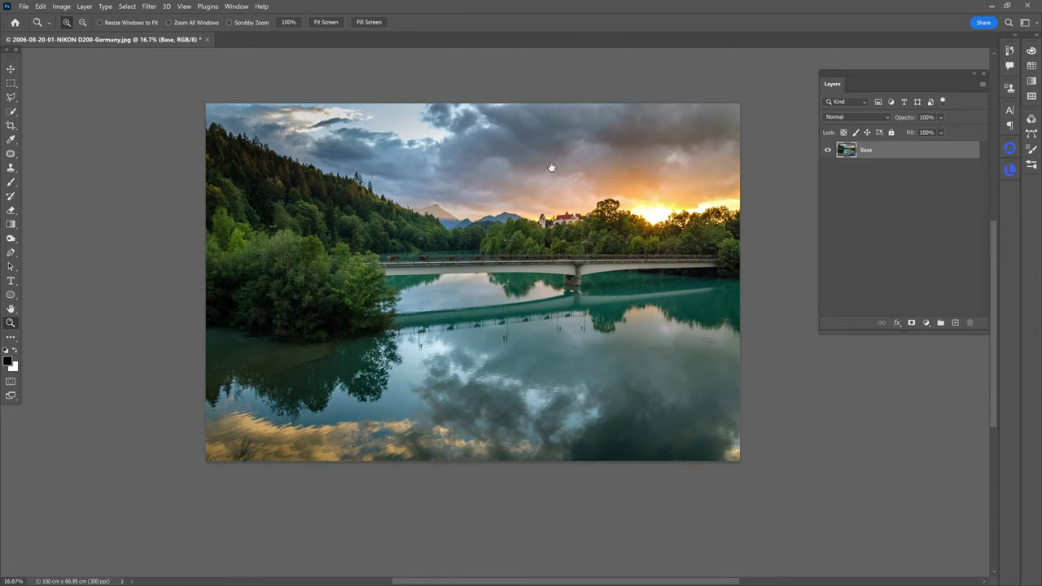
left_click_drag(551, 166, 544, 228)
left_click_drag(410, 309, 389, 267)
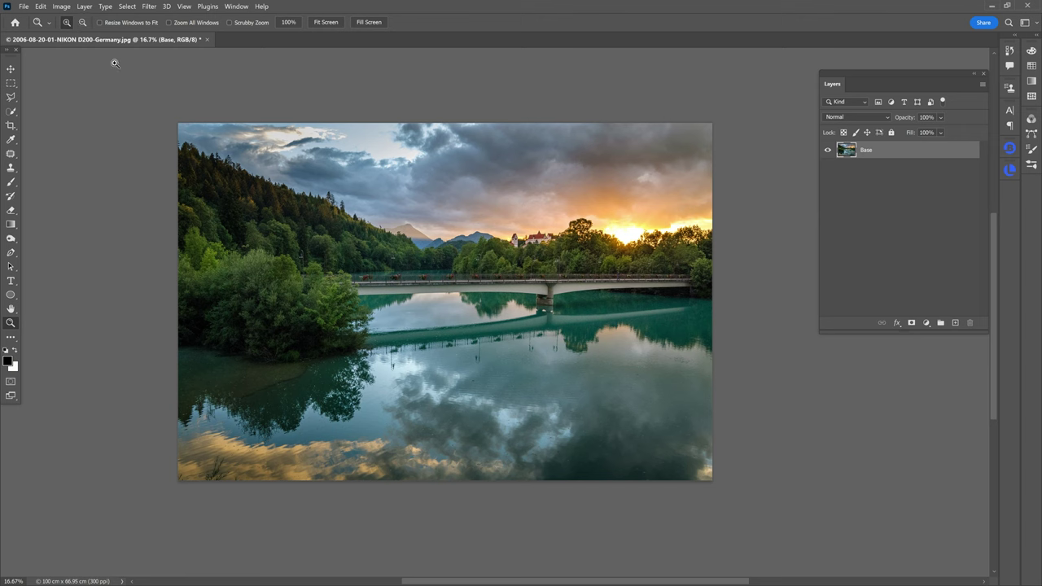
left_click(59, 5)
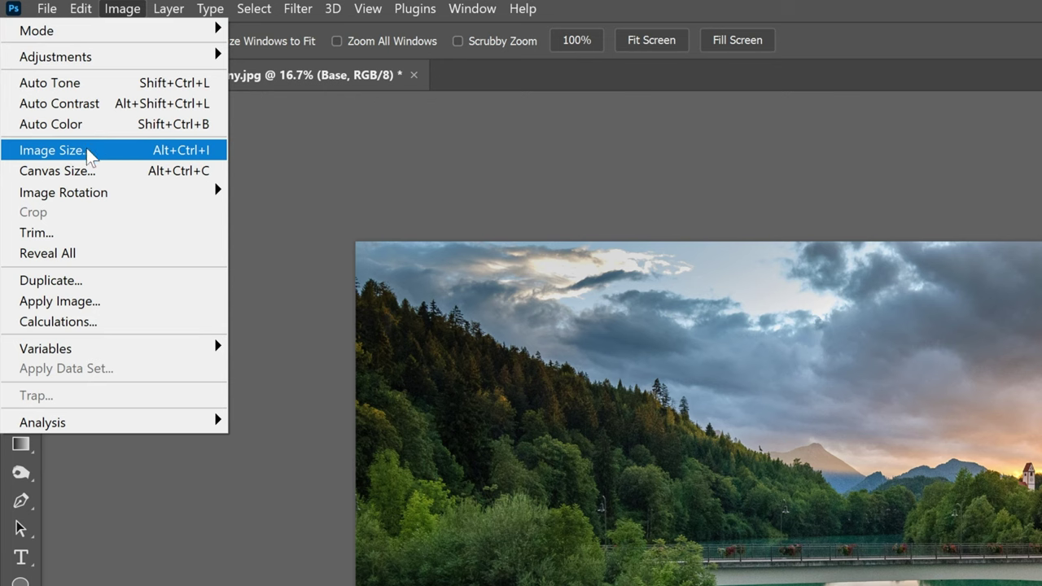
Add 8 cm relative width and height to the canvas around the centre, then duplicate Base
left_click(93, 171)
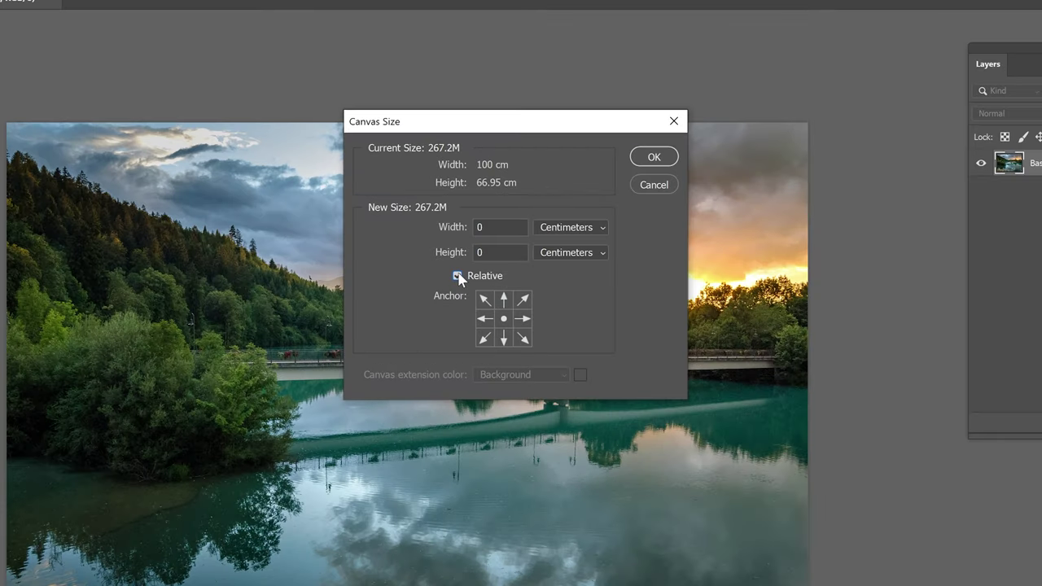
left_click(487, 226)
double_click(485, 228)
left_click_drag(487, 227, 493, 228)
type("8")
left_click(457, 276)
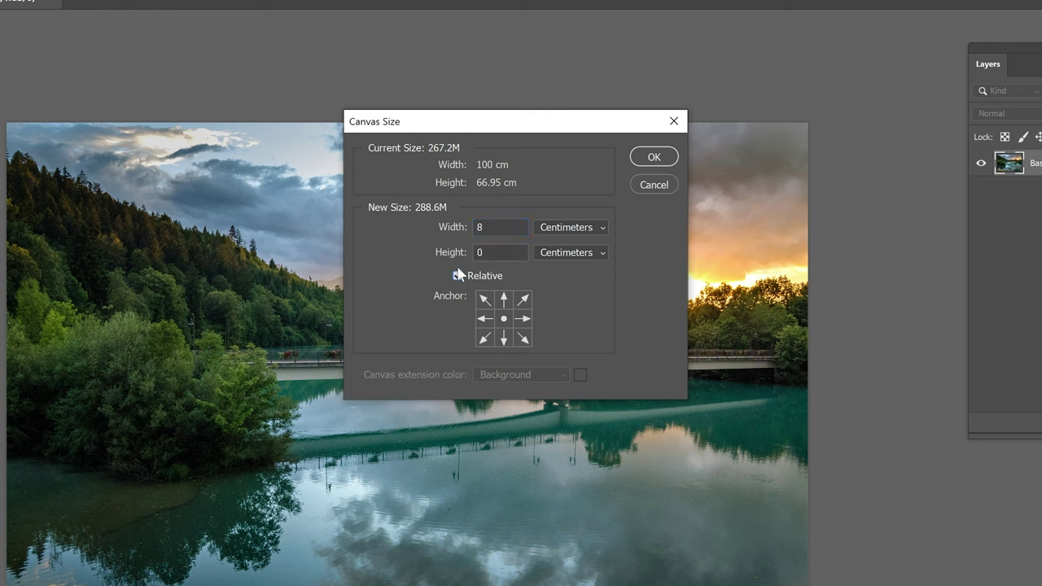
double_click(479, 227)
double_click(479, 253)
type("8")
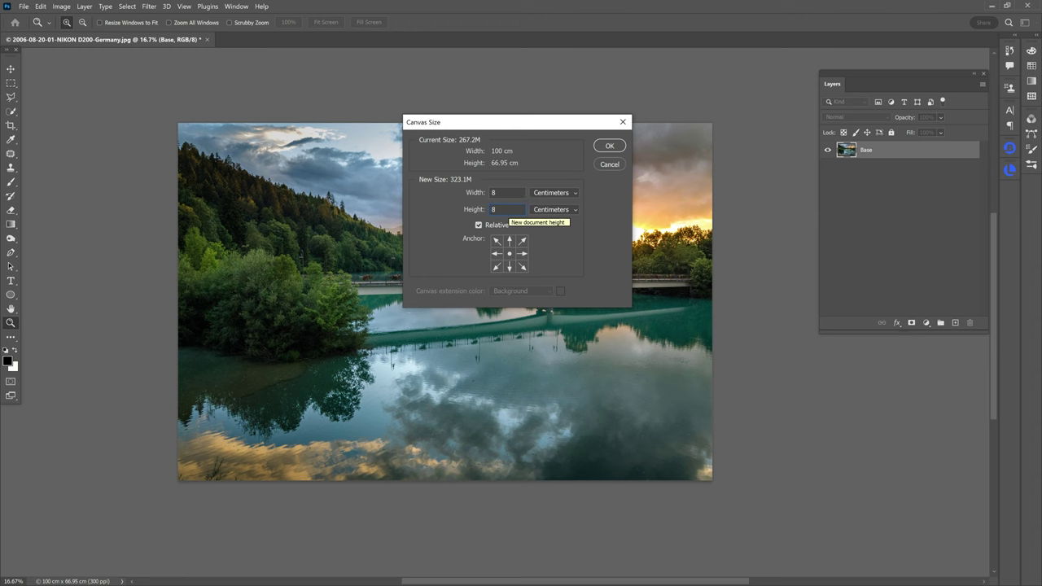
left_click(617, 147)
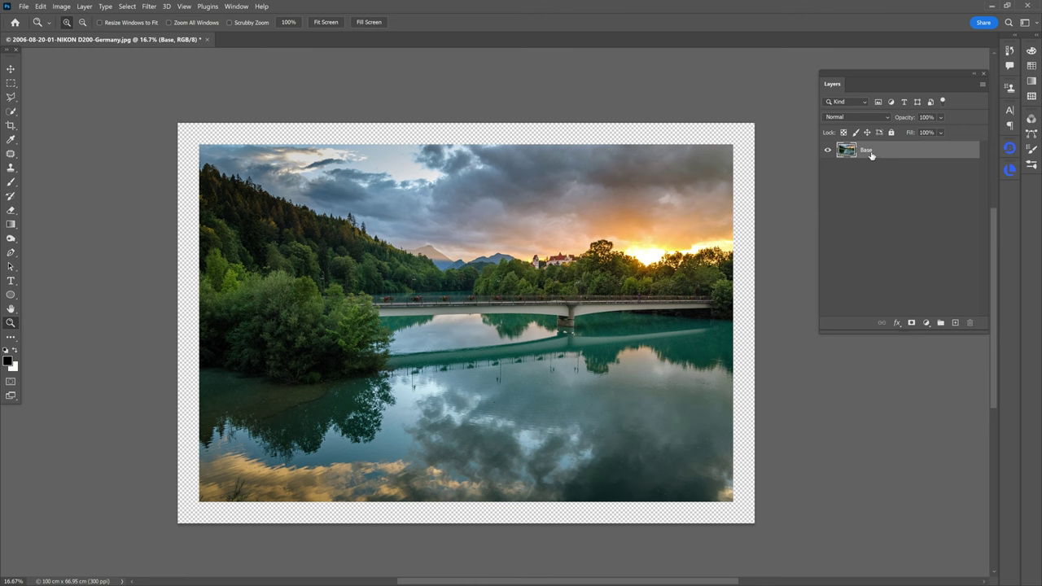
left_click_drag(871, 153, 957, 324)
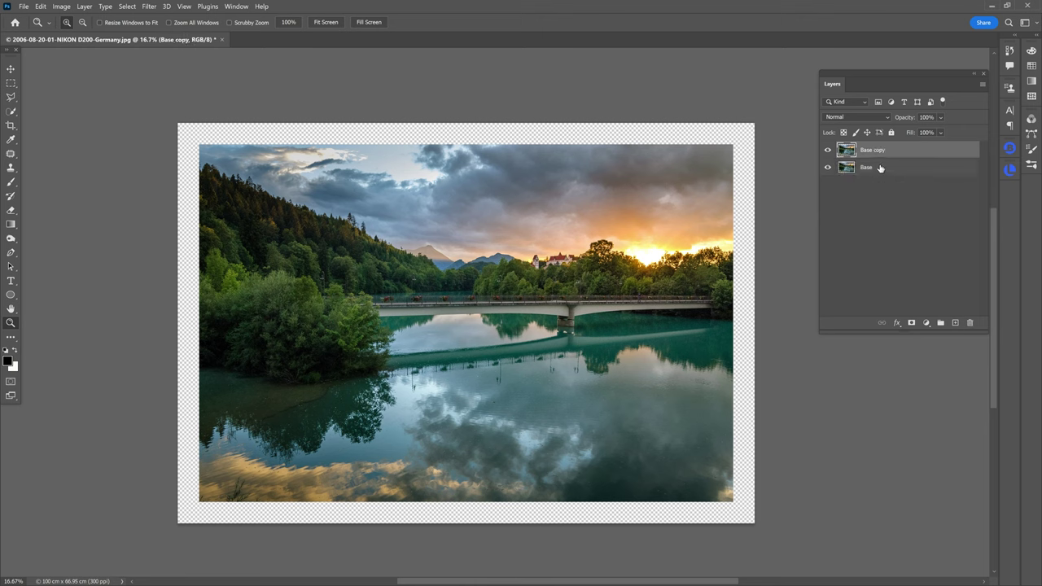
Rename the Base copy 'left', flip it horizontally and slide it into the left border
type("left")
key("Return")
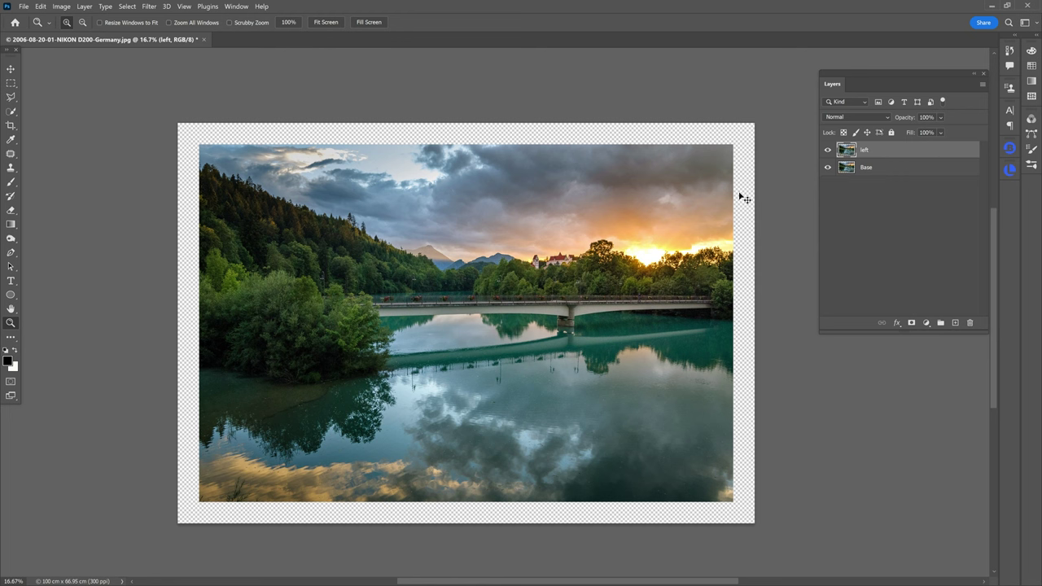
key("ctrl+t")
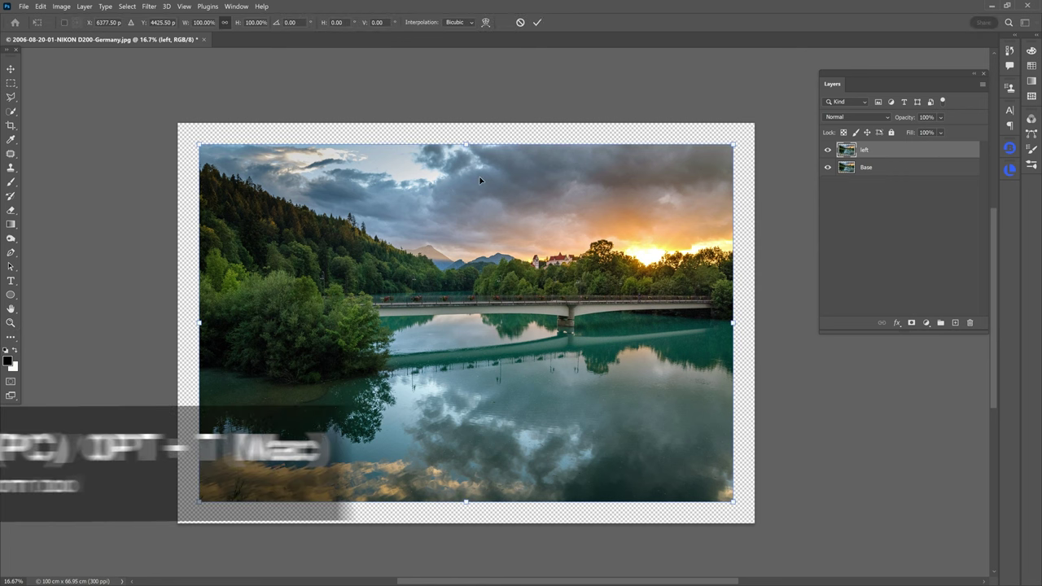
right_click(526, 193)
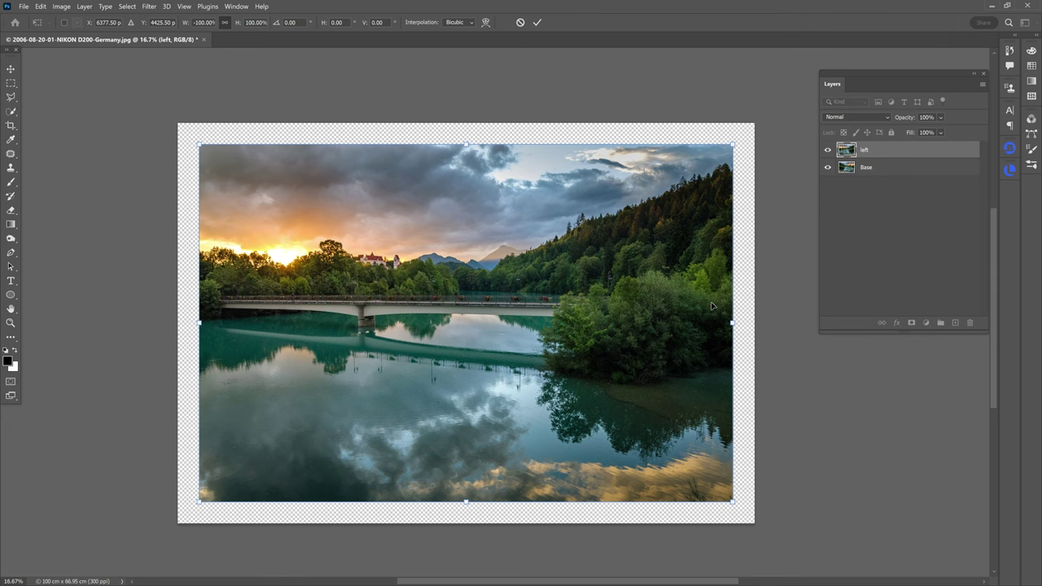
left_click_drag(711, 306, 176, 289)
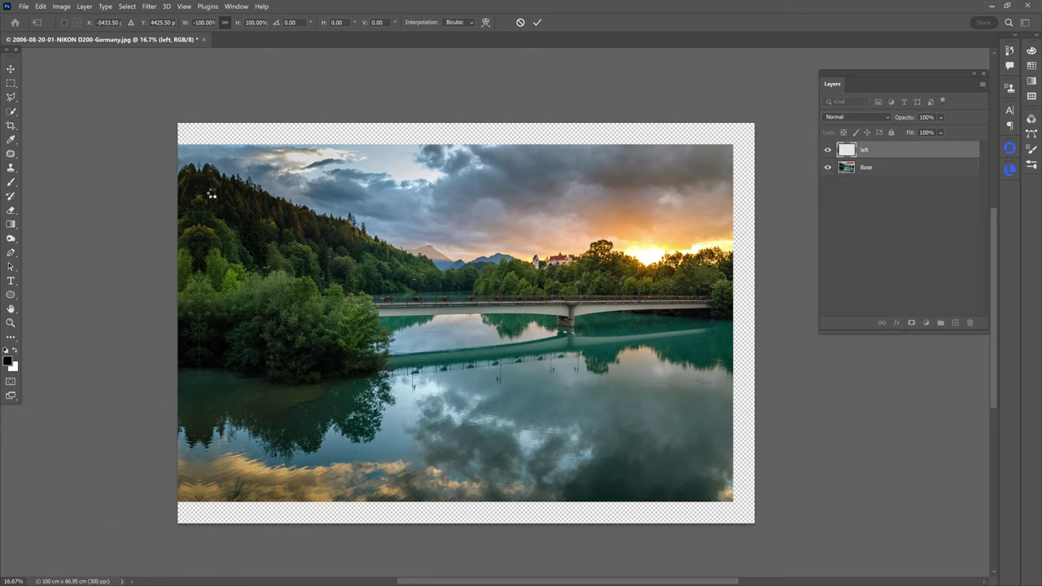
key("Return")
Zoom in to inspect the seam between the mirrored strip and photo, zoom out, select Base
key("z")
left_click(198, 220)
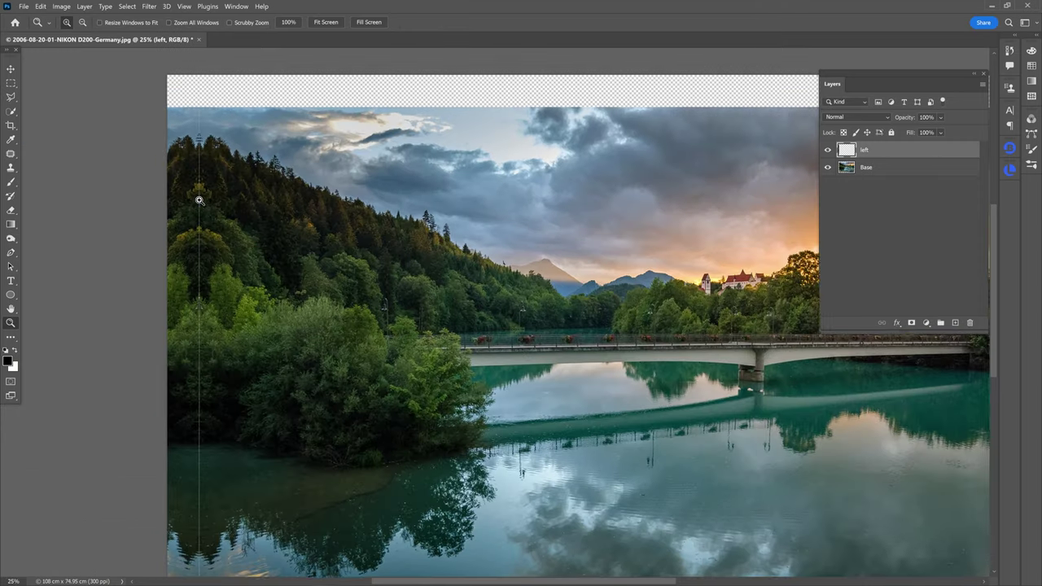
left_click(208, 210)
left_click_drag(213, 217, 215, 188)
scroll(391, 239, "left", 5)
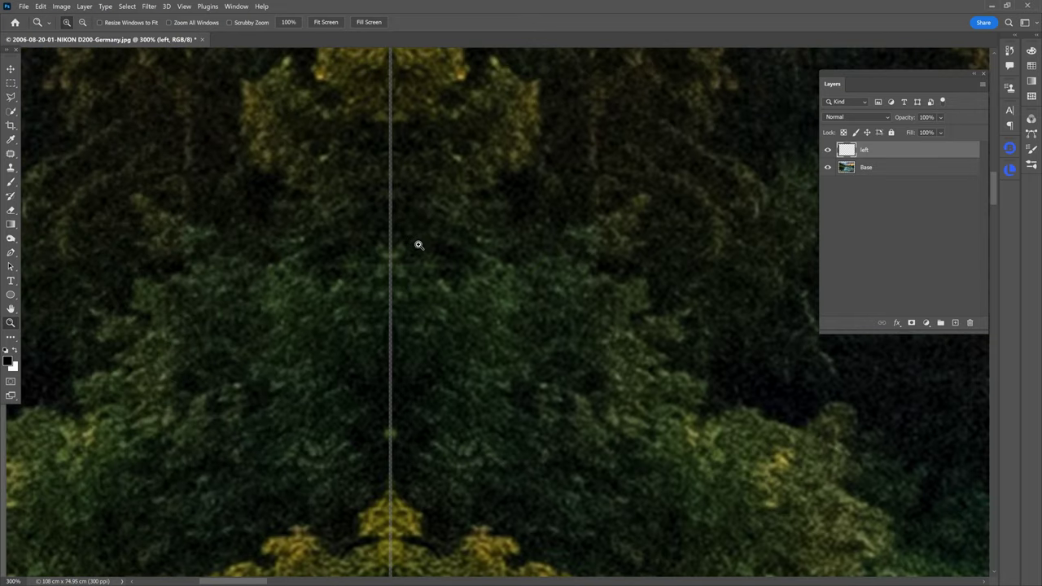
left_click(399, 235)
double_click(398, 235)
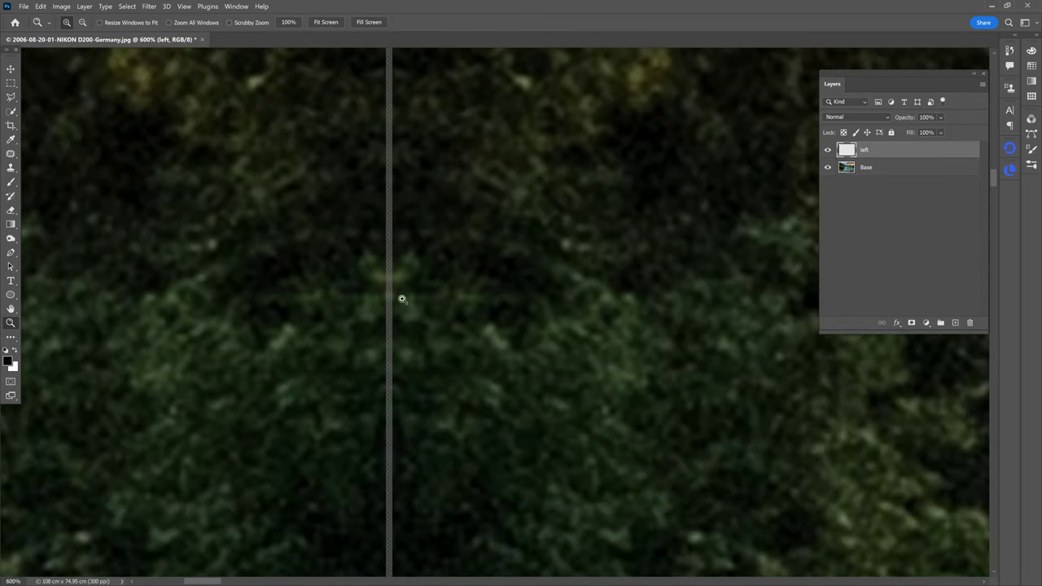
left_click_drag(419, 303, 405, 255)
left_click(406, 257, "alt")
left_click(407, 258, "alt")
left_click(545, 272, "alt")
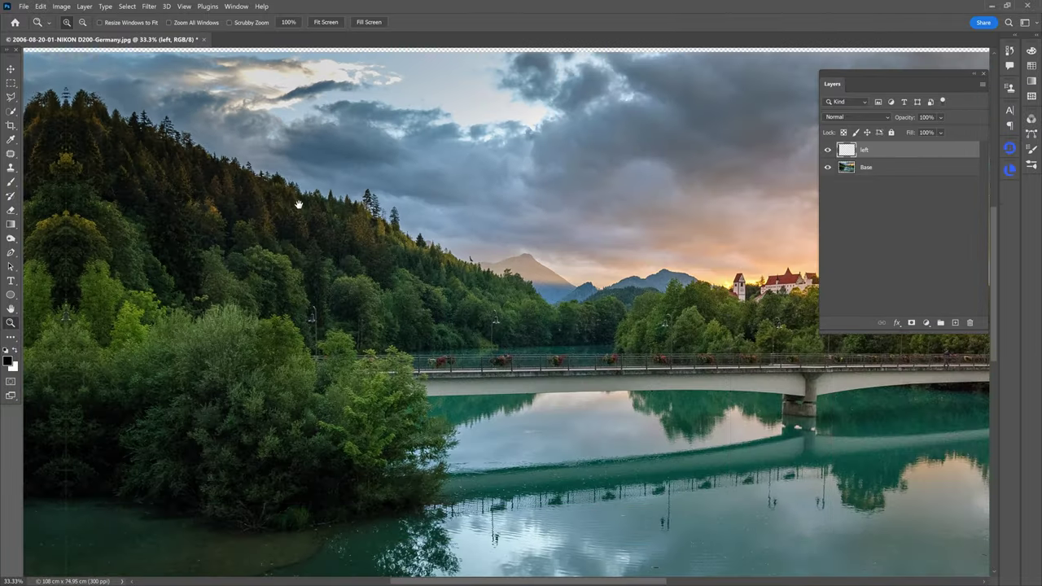
left_click(298, 204, "alt")
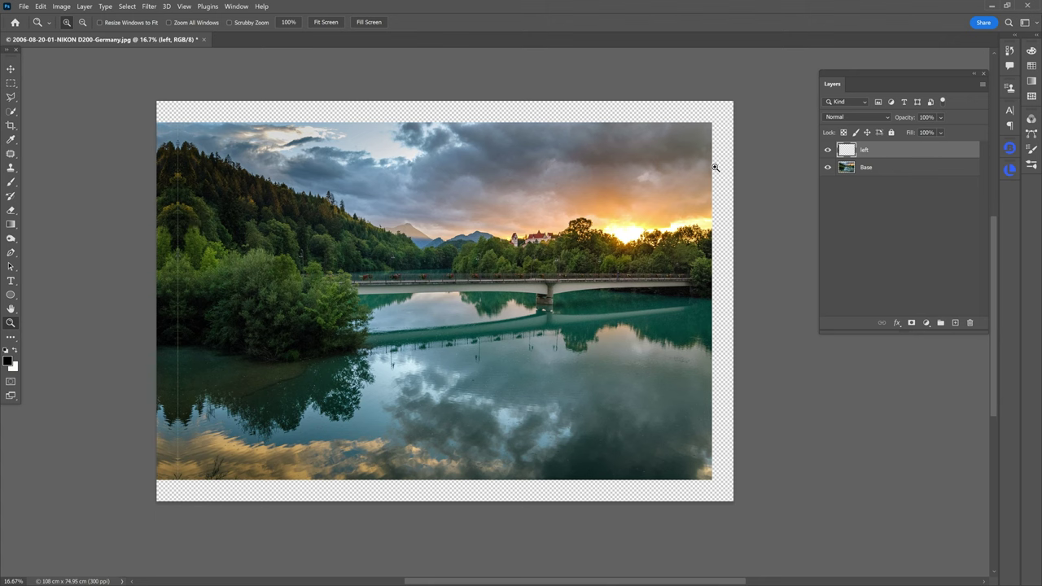
left_click(919, 166)
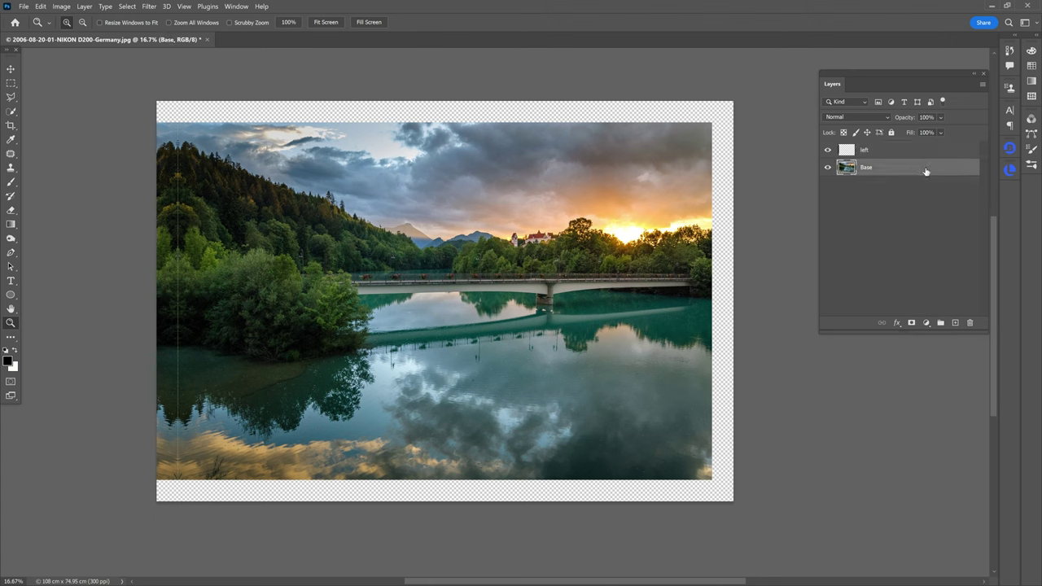
Duplicate Base, flip the copy horizontally and move it into the right border
left_click_drag(925, 171, 955, 323)
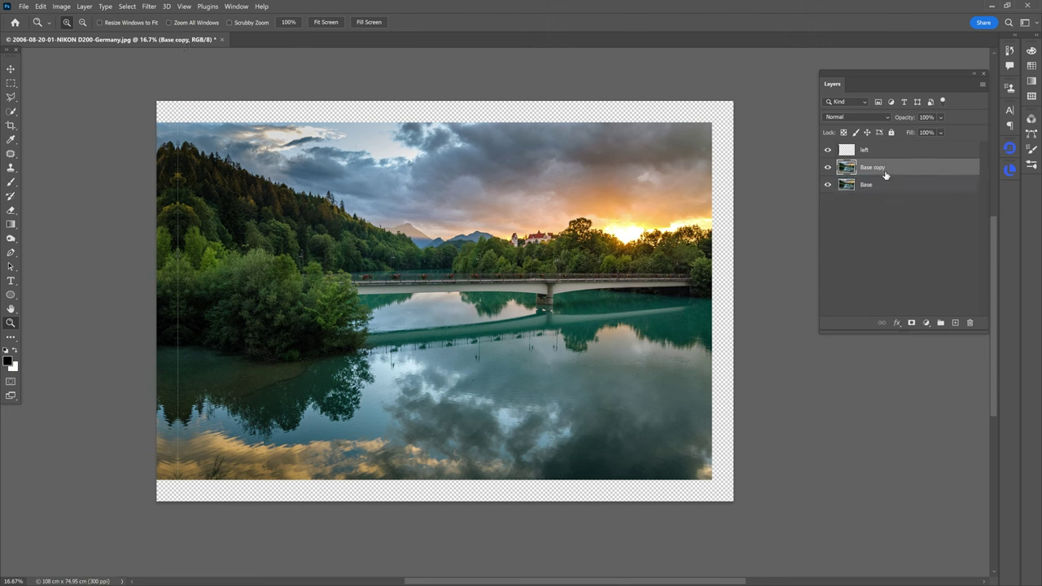
key("ctrl+t")
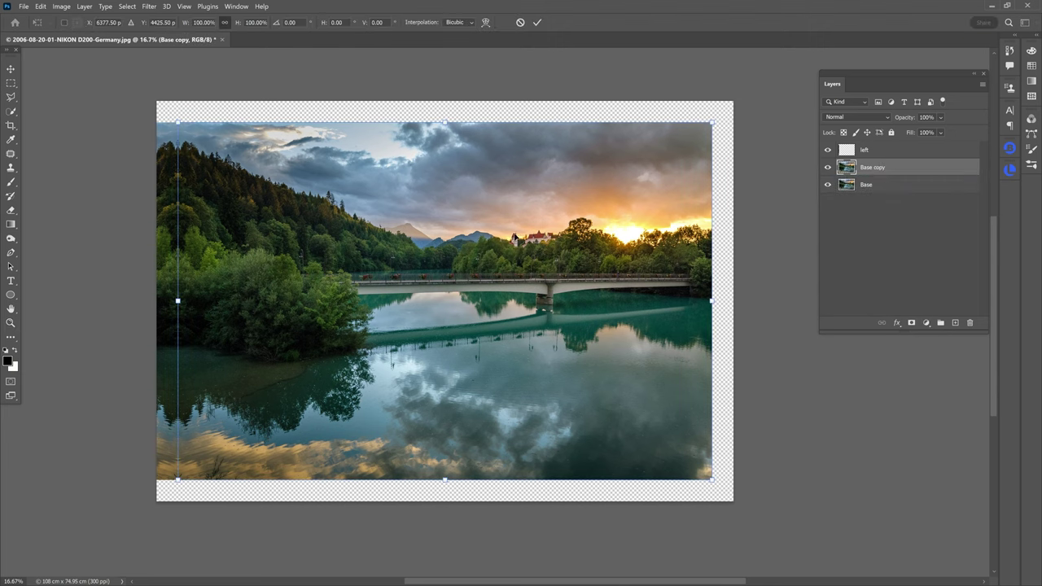
right_click(465, 217)
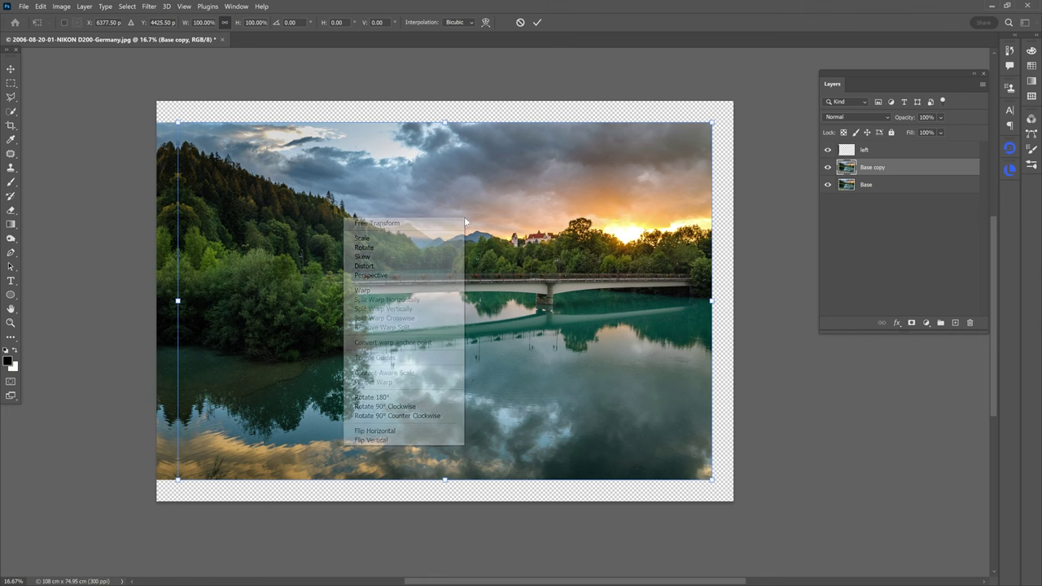
left_click(403, 430)
left_click_drag(196, 238, 729, 239)
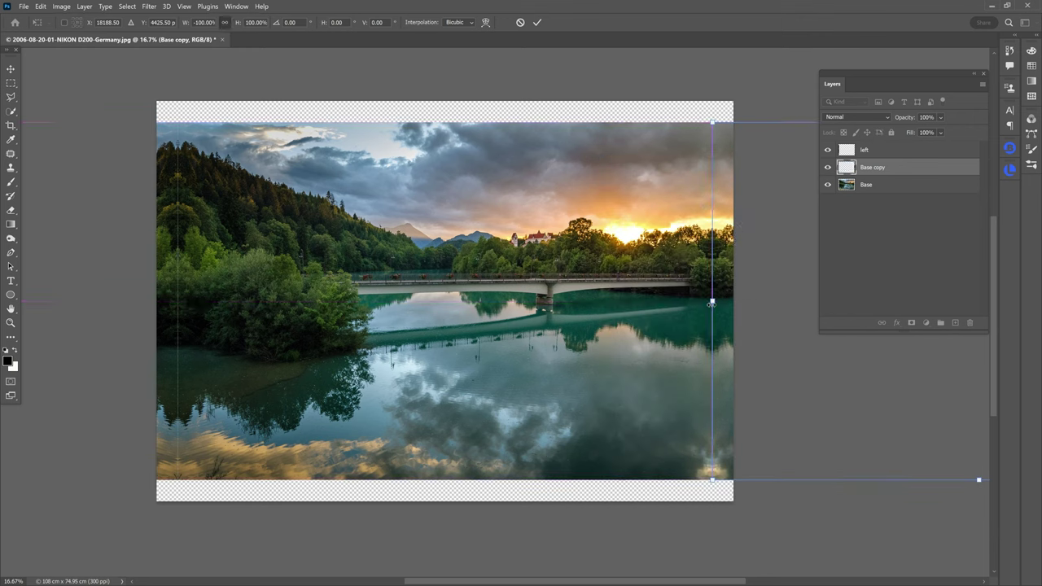
key("Return")
Toggle Snap in the View menu off and back on
key("z")
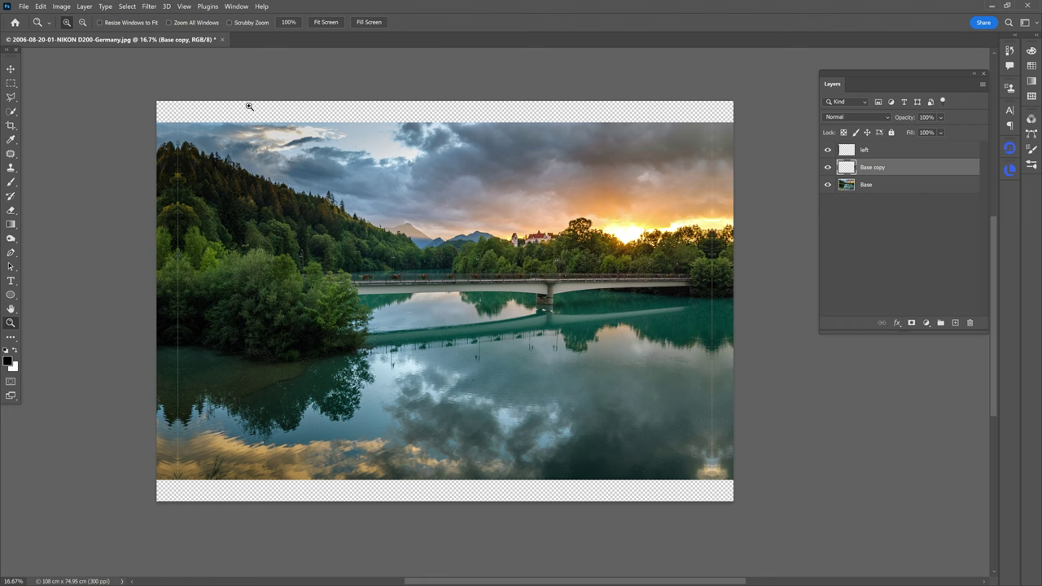
left_click(184, 7)
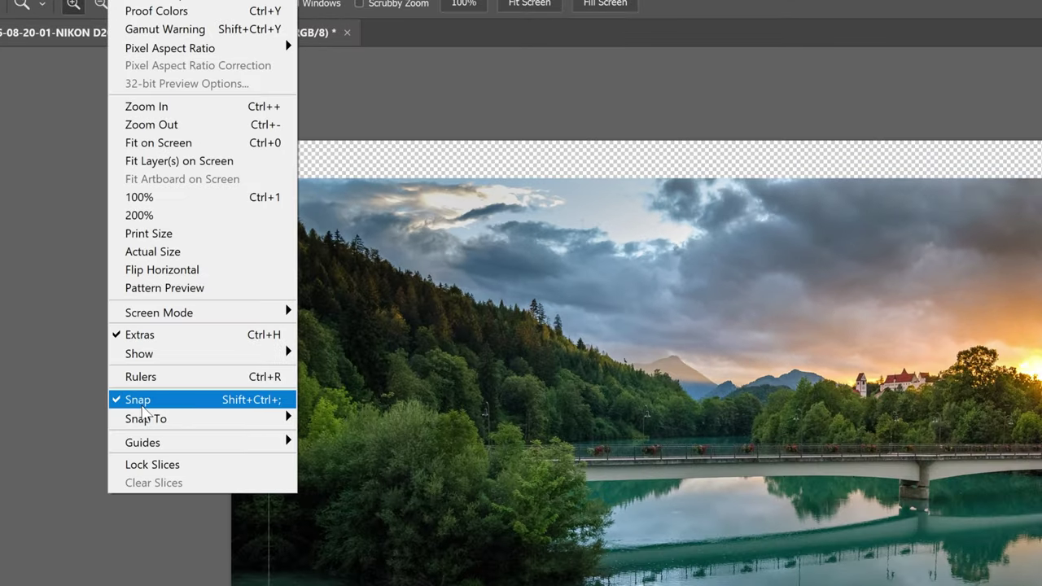
left_click(140, 402)
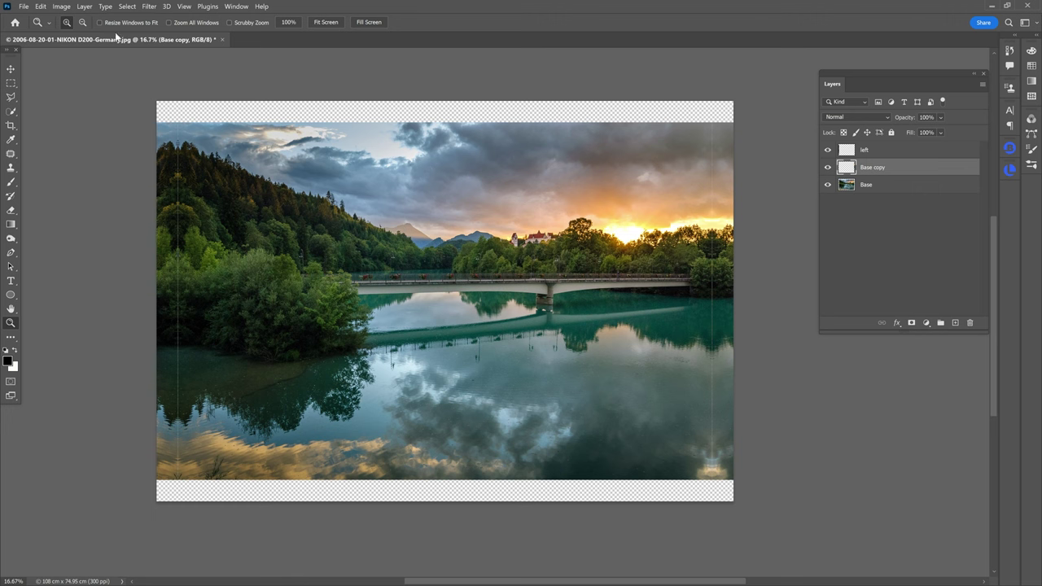
left_click(188, 6)
left_click(121, 249)
Duplicate Base again and rename Base copy to 'right'
left_click(896, 187)
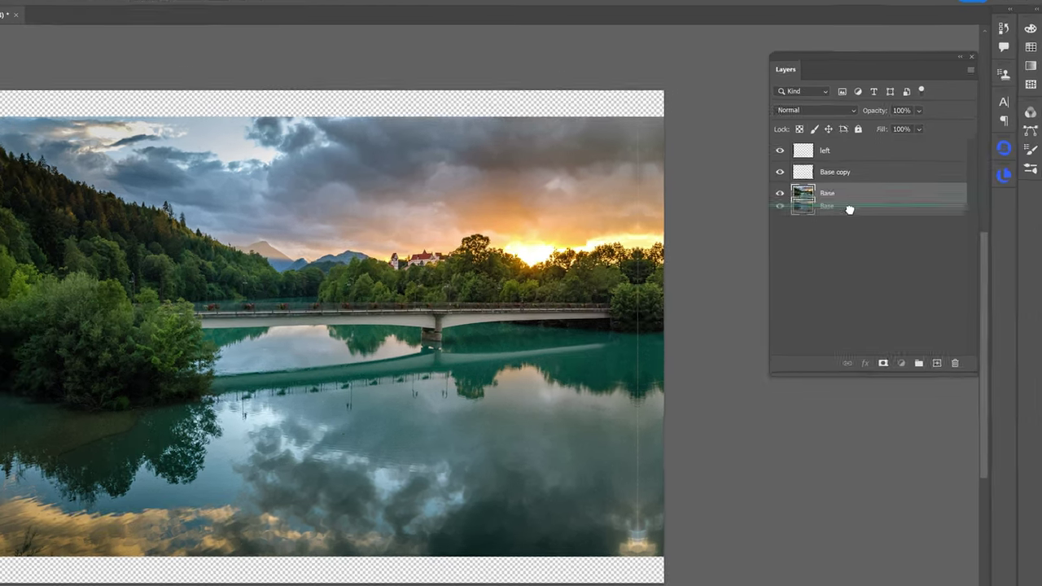
left_click_drag(867, 186, 956, 323)
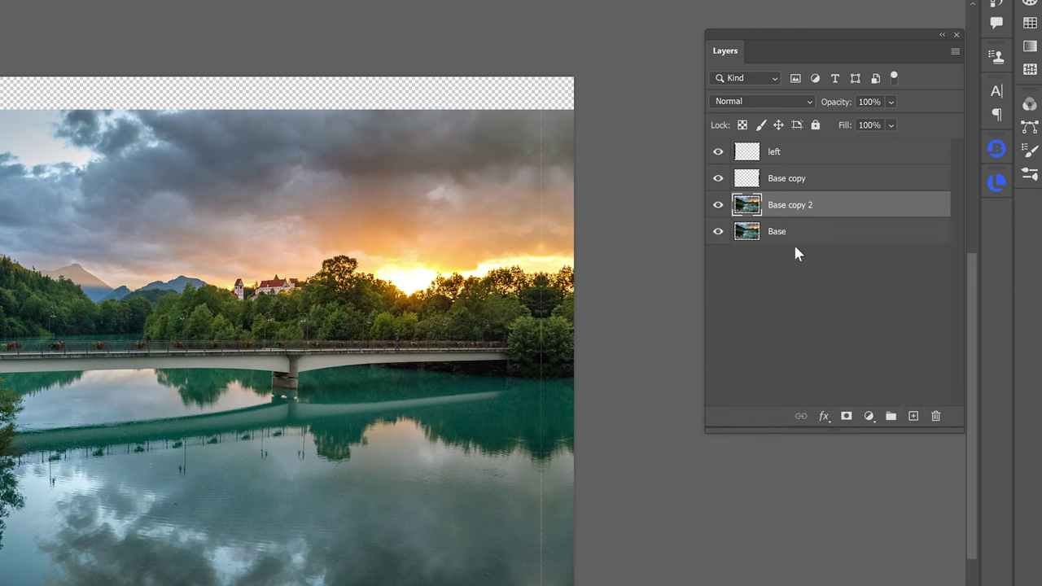
left_click(796, 157, "shift")
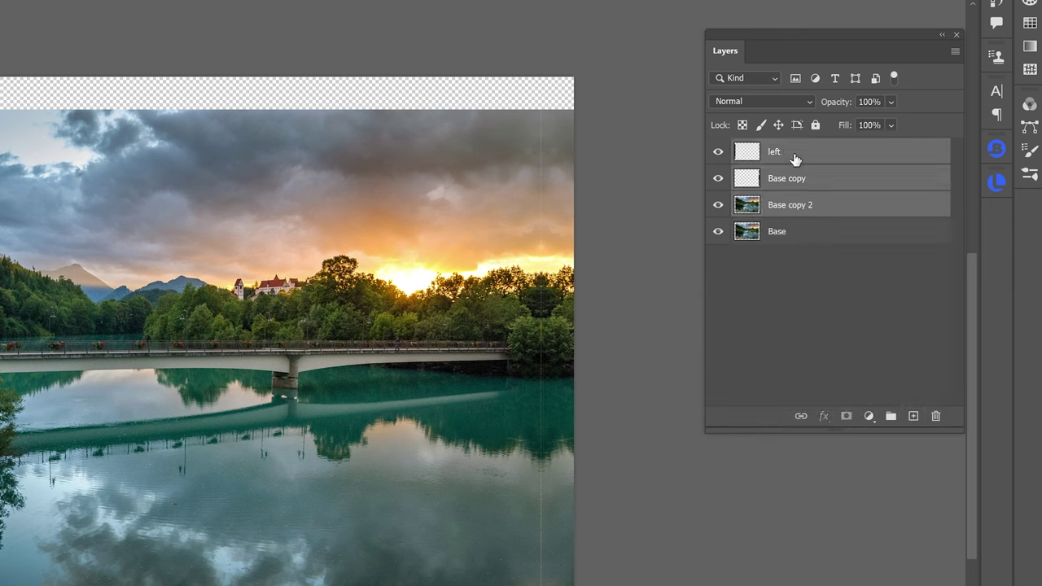
left_click(794, 205)
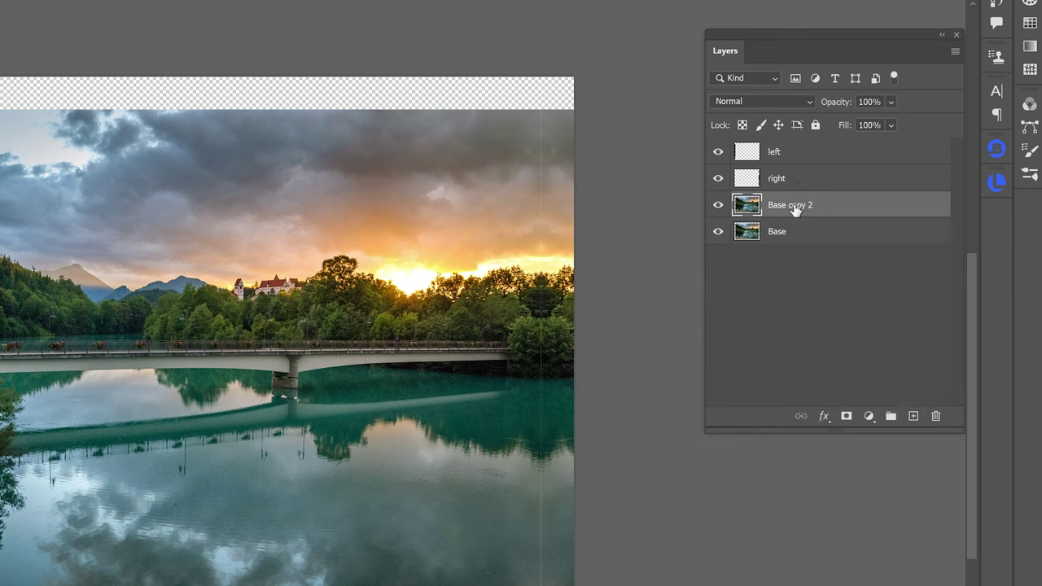
Merge the left, right and Base copy 2 layers into a single centre strip layer
left_click(785, 154, "shift")
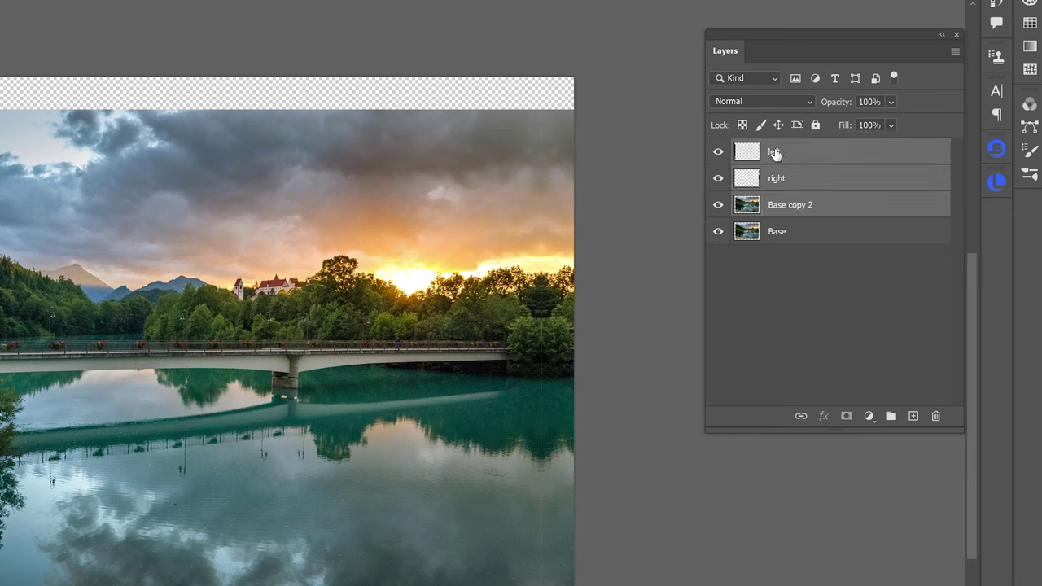
left_click(720, 152)
left_click(720, 153)
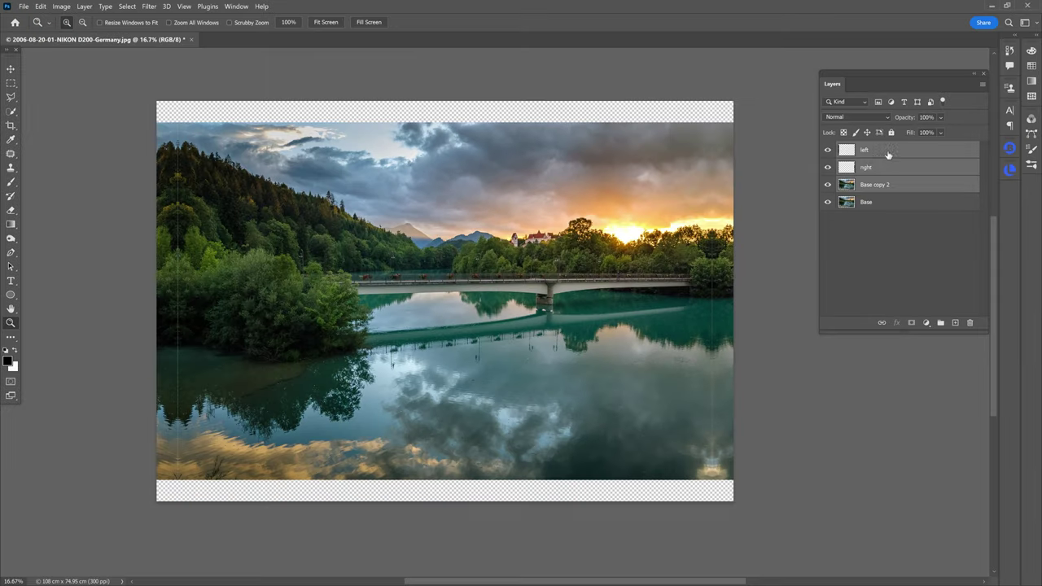
right_click(888, 150)
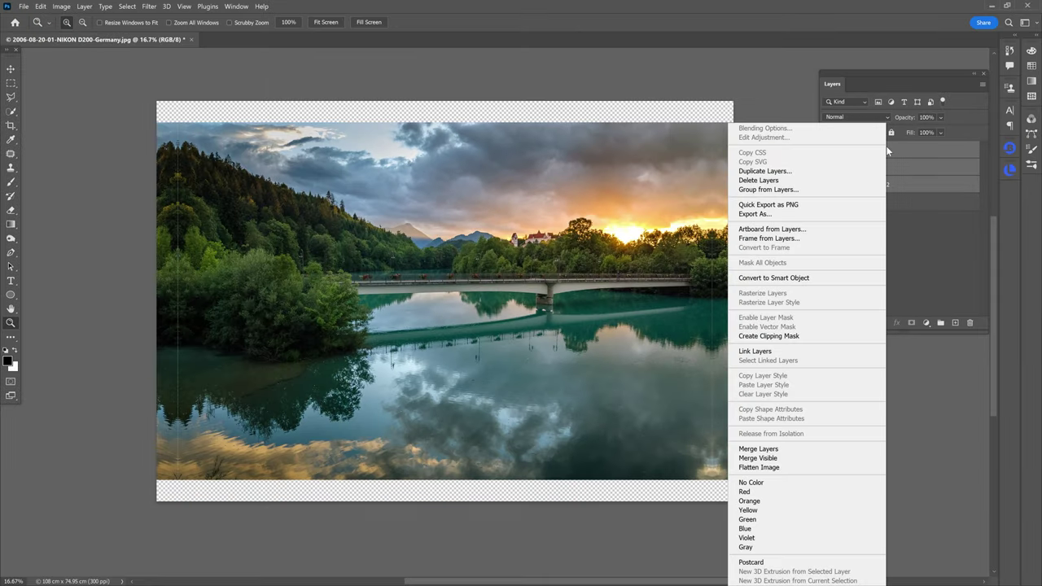
left_click(758, 449)
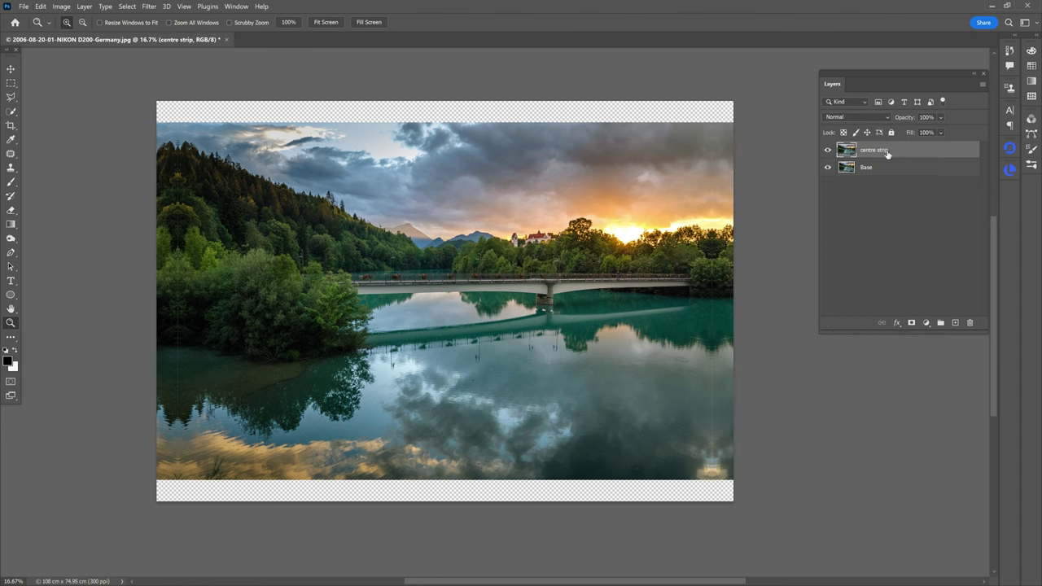
mouse_move(887, 152)
left_mouse_down()
mouse_move(957, 325)
mouse_move(906, 151)
left_mouse_up()
Duplicate the centre strip as 'top strip', flip it vertically and move it into the top border
key("ctrl+j")
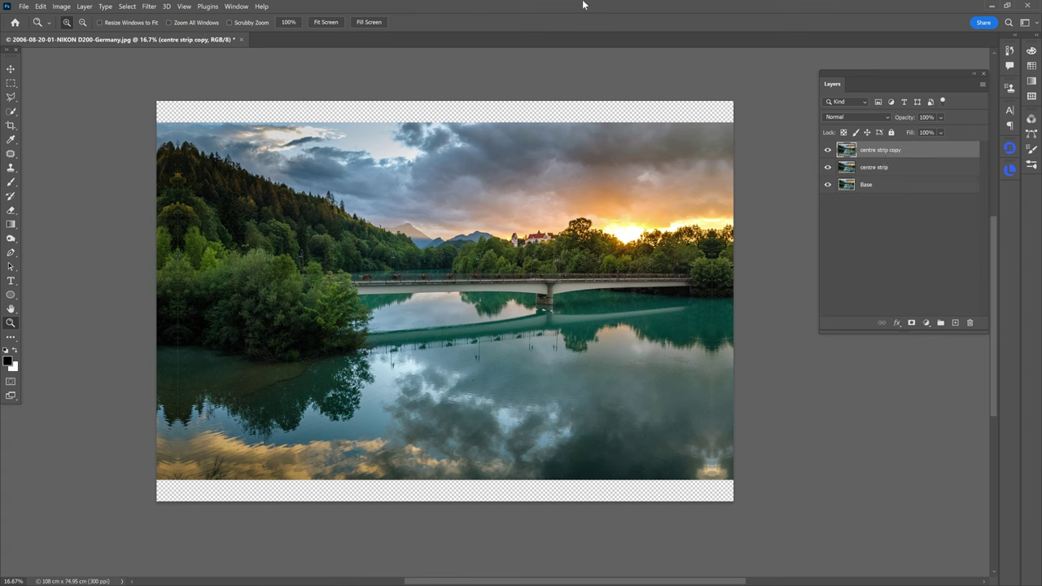
double_click(880, 152)
type("top strip")
key("Return")
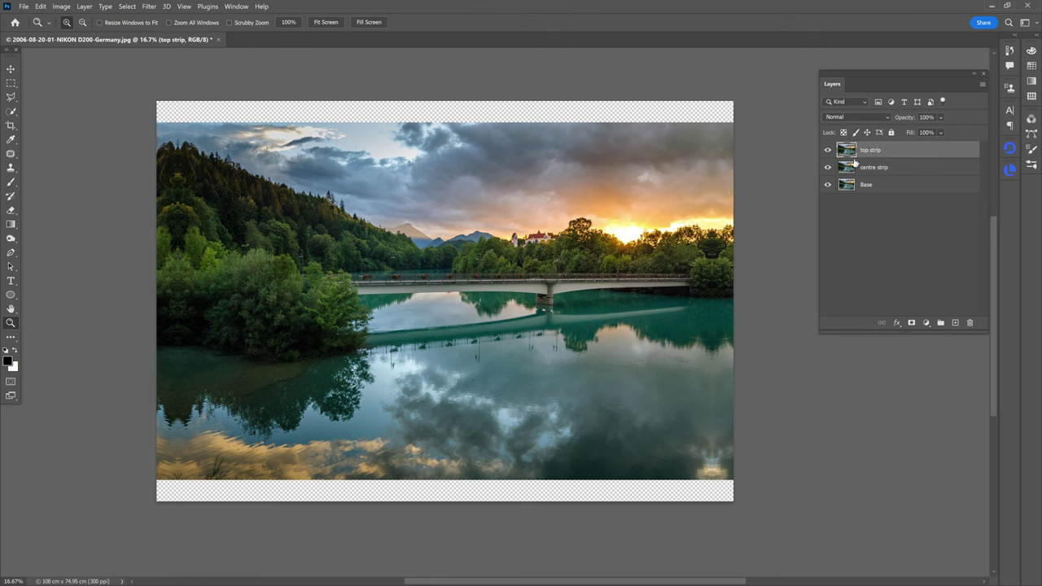
key("ctrl+t")
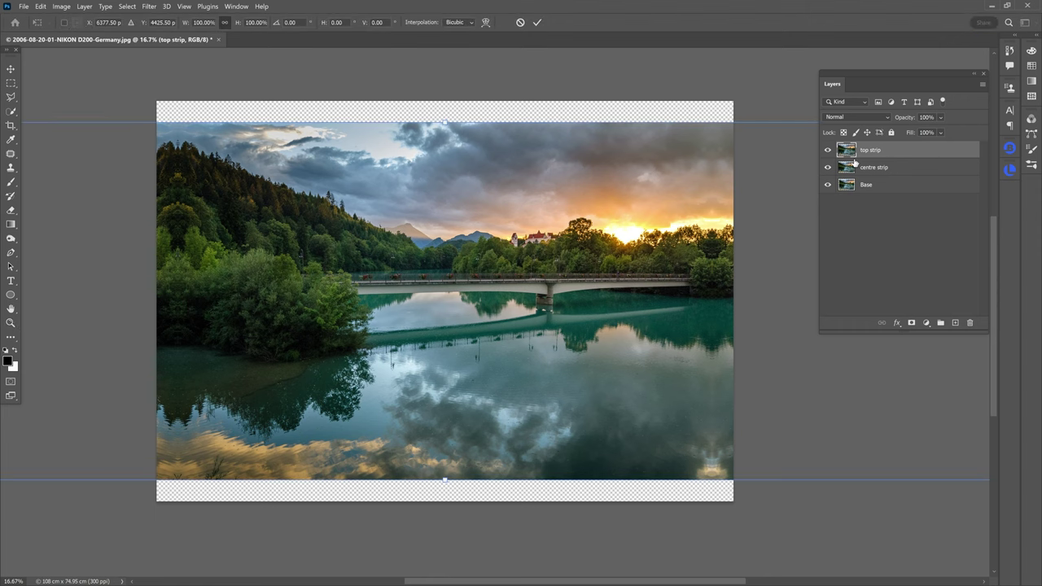
right_click(529, 280)
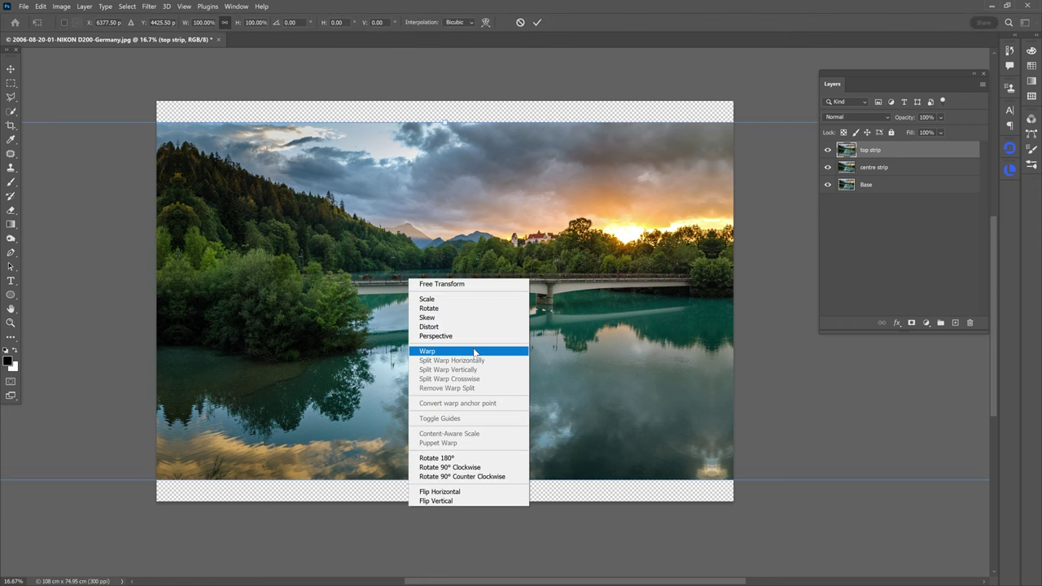
left_click(452, 500)
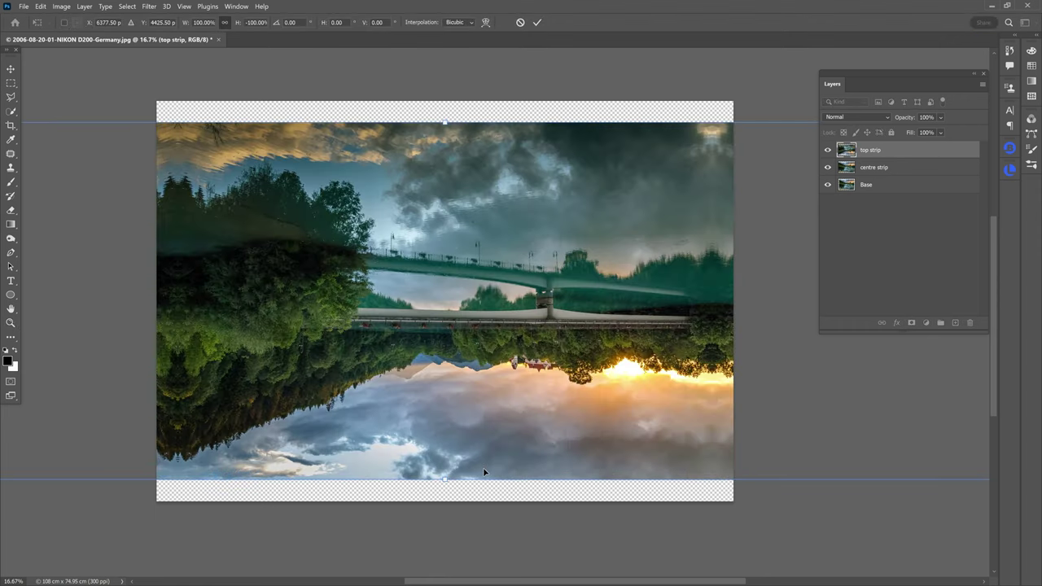
left_click_drag(485, 472, 530, 113)
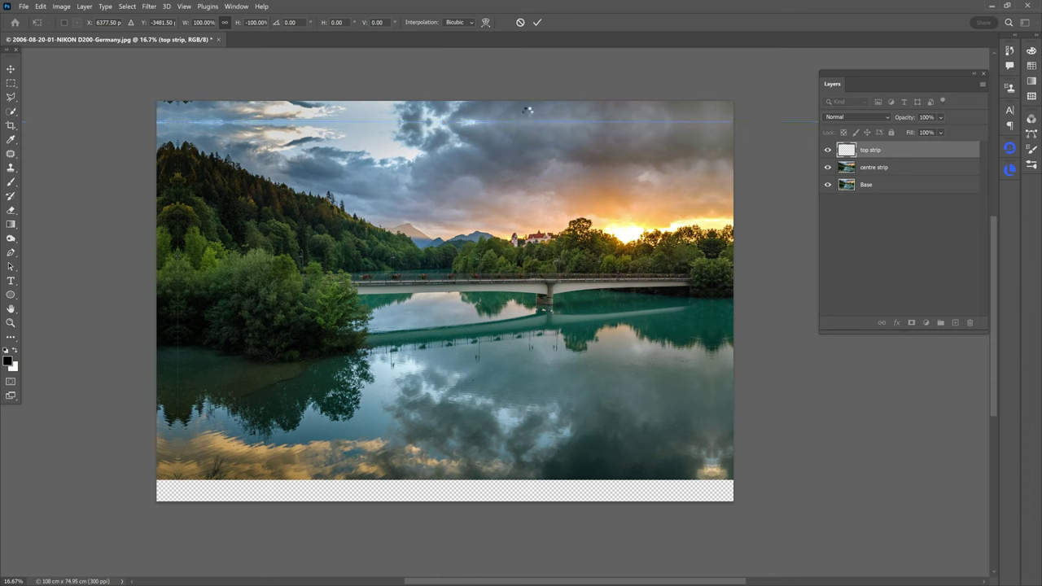
key("Return")
key("z")
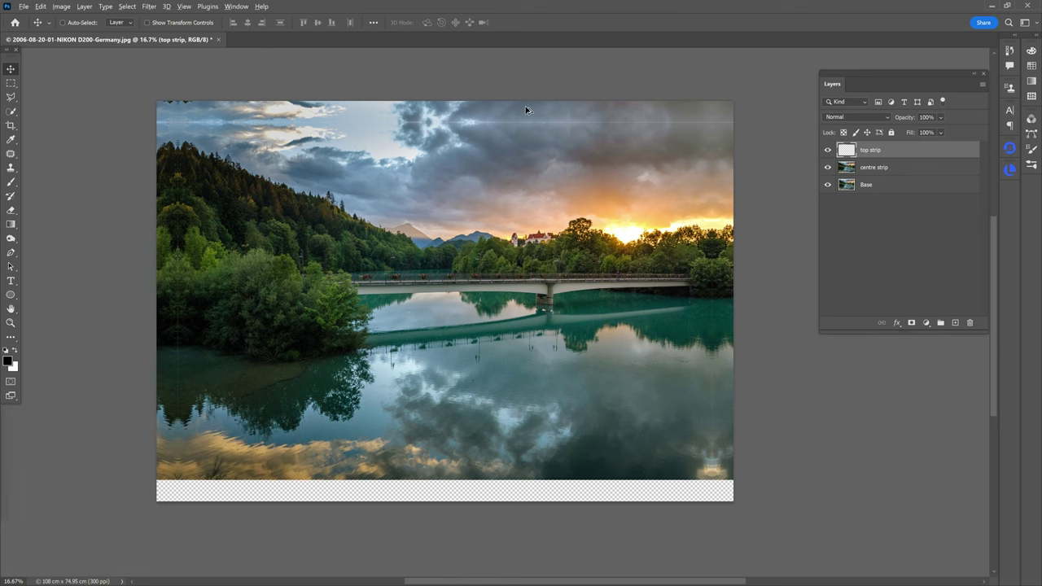
Copy the top strip, rename it 'bottom strip' and drag it down to the canvas's bottom edge
left_click_drag(526, 105, 605, 144)
key("ctrl+j")
scroll(577, 500, "up", 6)
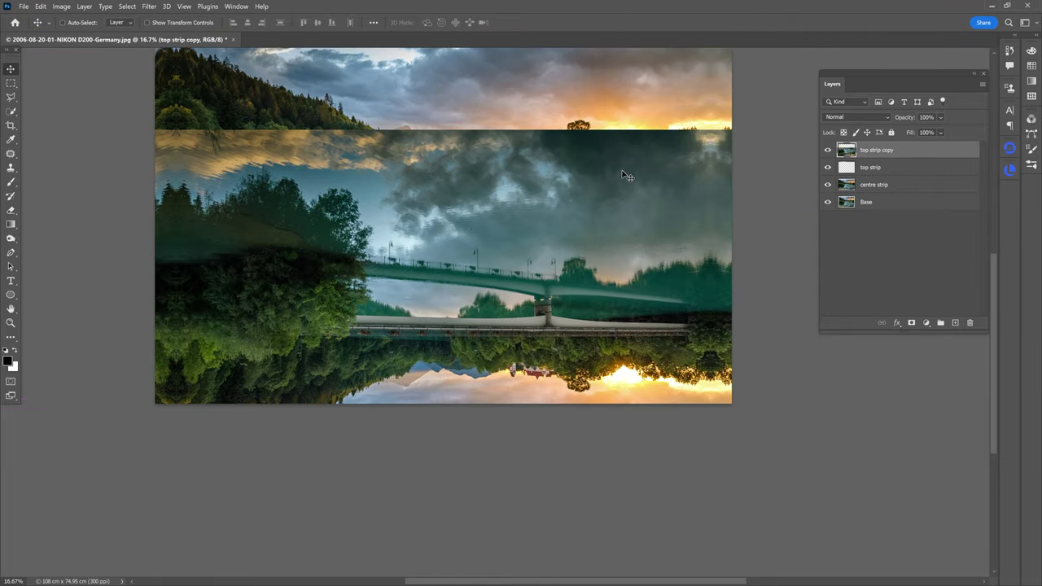
double_click(877, 150)
type("bottom strip")
key("Return")
left_click_drag(617, 141, 621, 390)
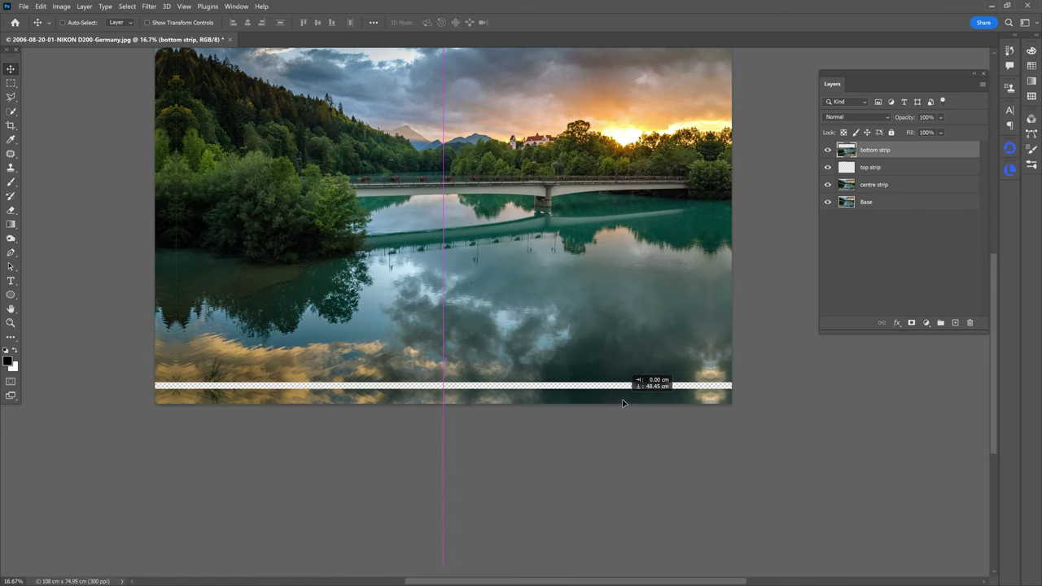
left_click_drag(623, 403, 621, 400)
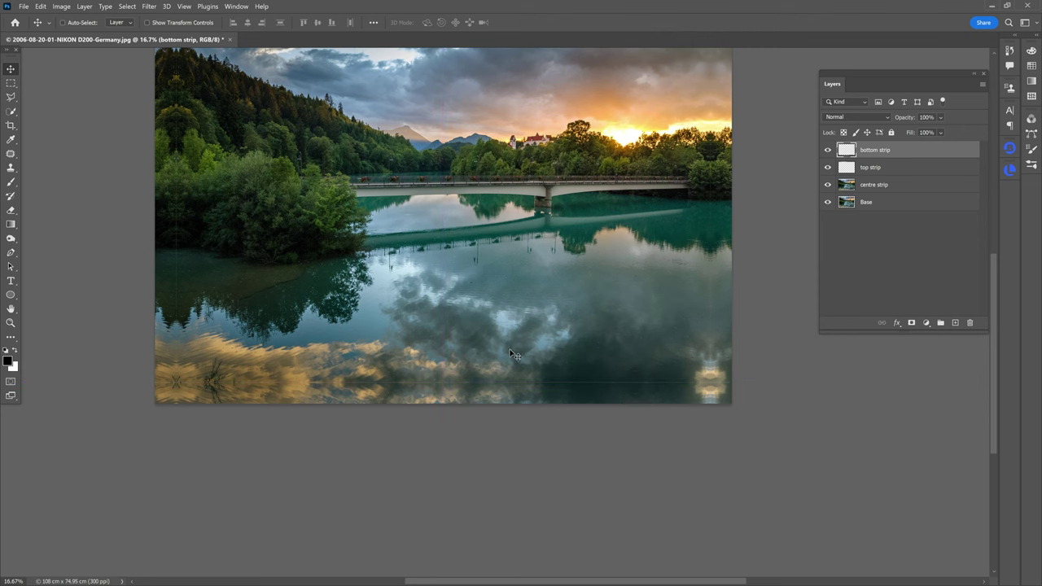
scroll(515, 358, "up", 2)
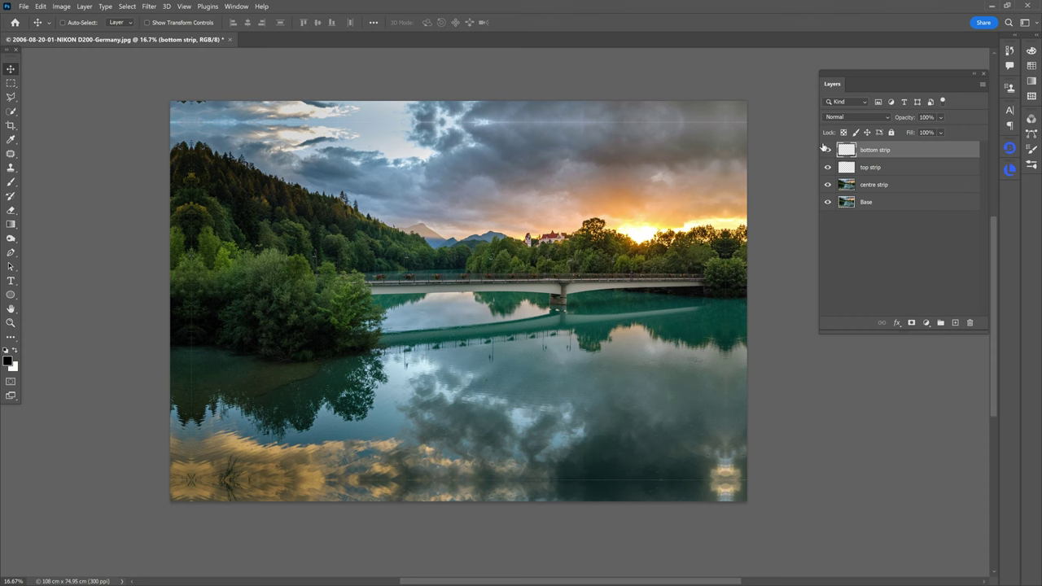
Toggle the strip and Base layers' visibility to inspect the strips, then show all three strips again
left_click_drag(829, 151, 829, 187)
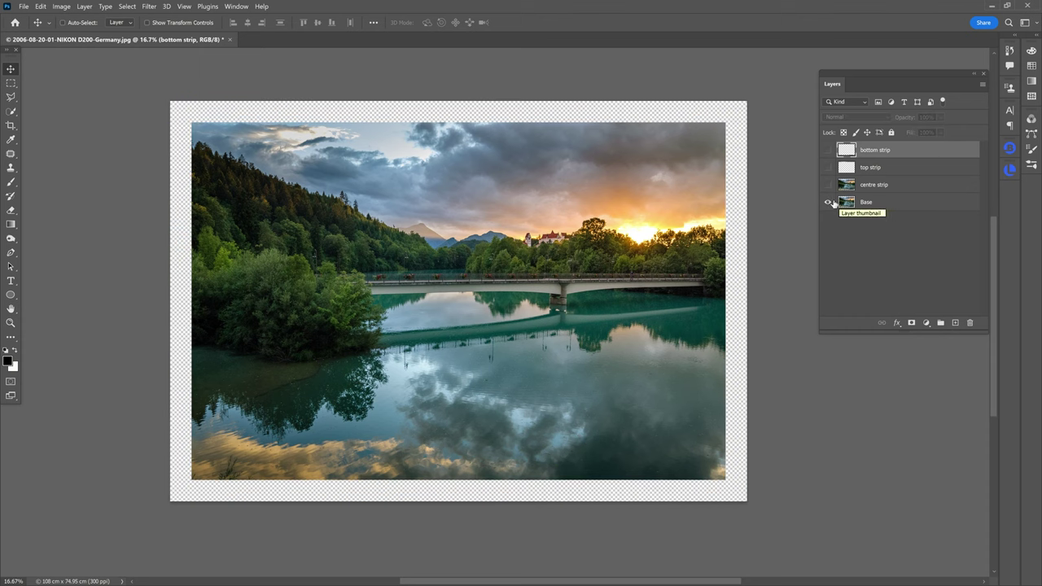
left_click(828, 201)
left_click(828, 199)
left_click(828, 201)
left_click(859, 186)
left_click_drag(828, 185, 828, 152)
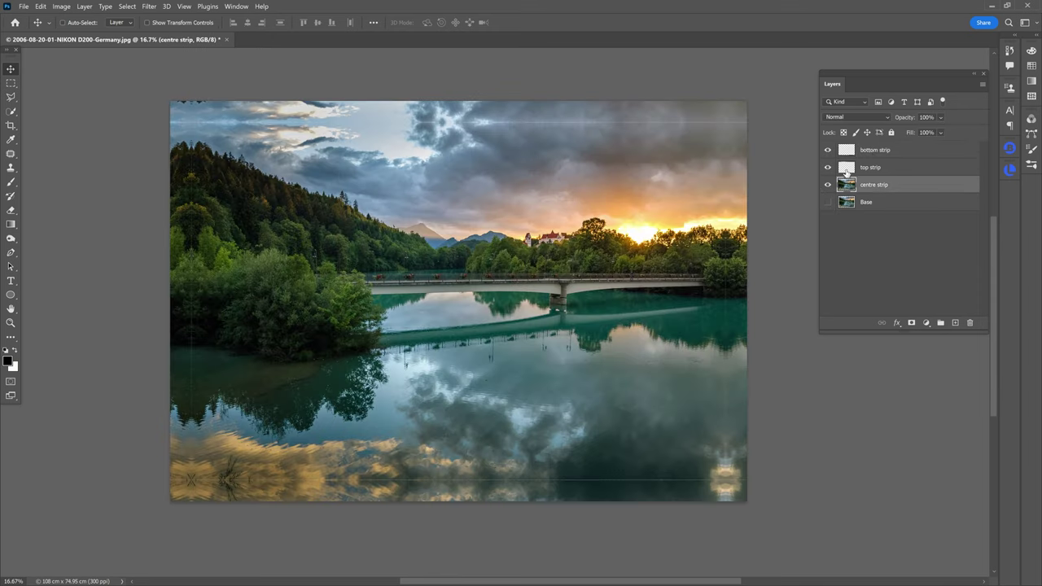
Select the top, centre and bottom strip layers together and merge them into one layer
left_click(874, 152, "shift")
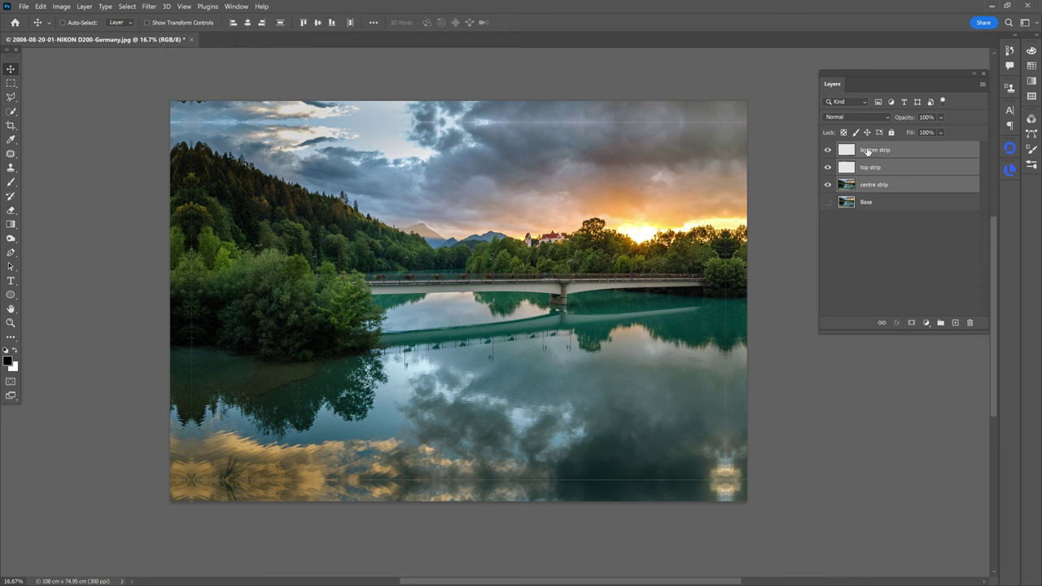
left_click(872, 186)
right_click(872, 187)
key("Escape")
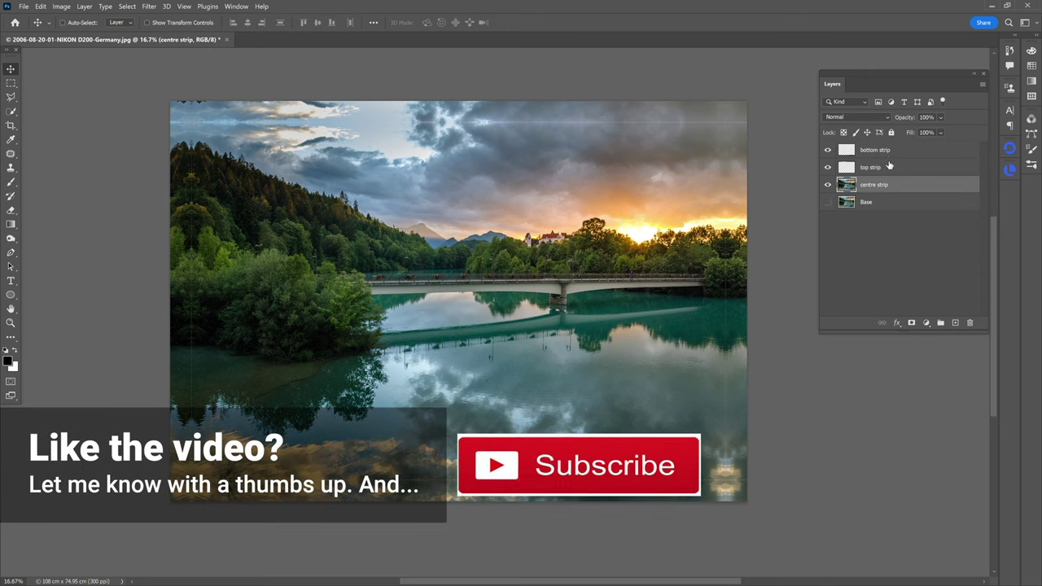
left_click(876, 150, "shift")
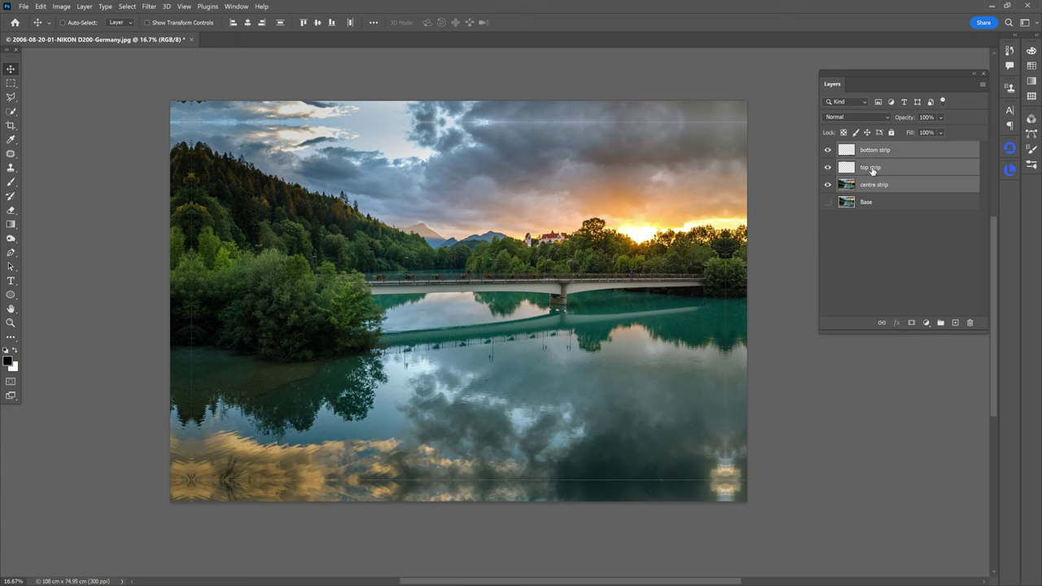
right_click(877, 152)
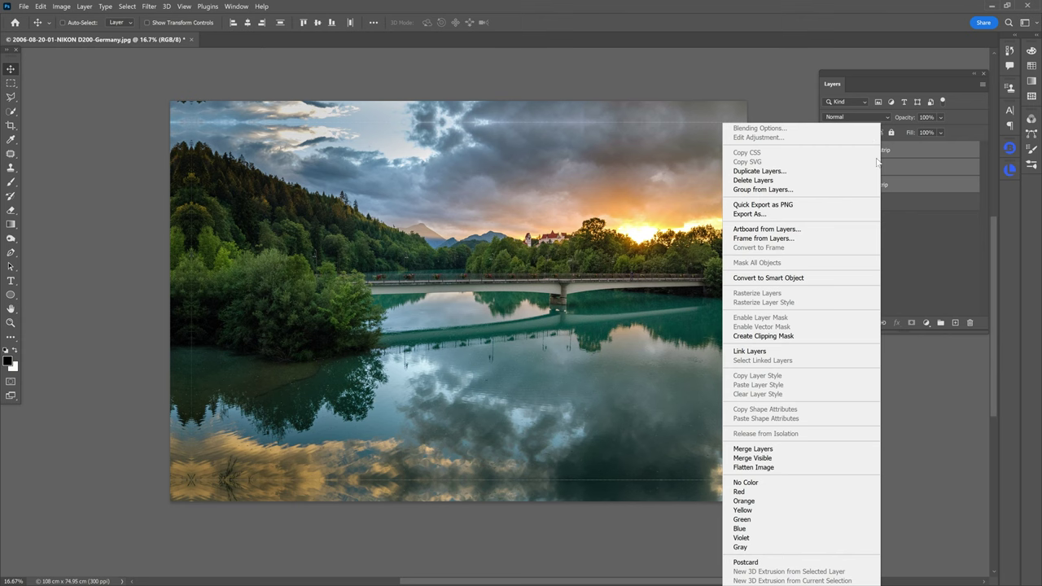
left_click(784, 451)
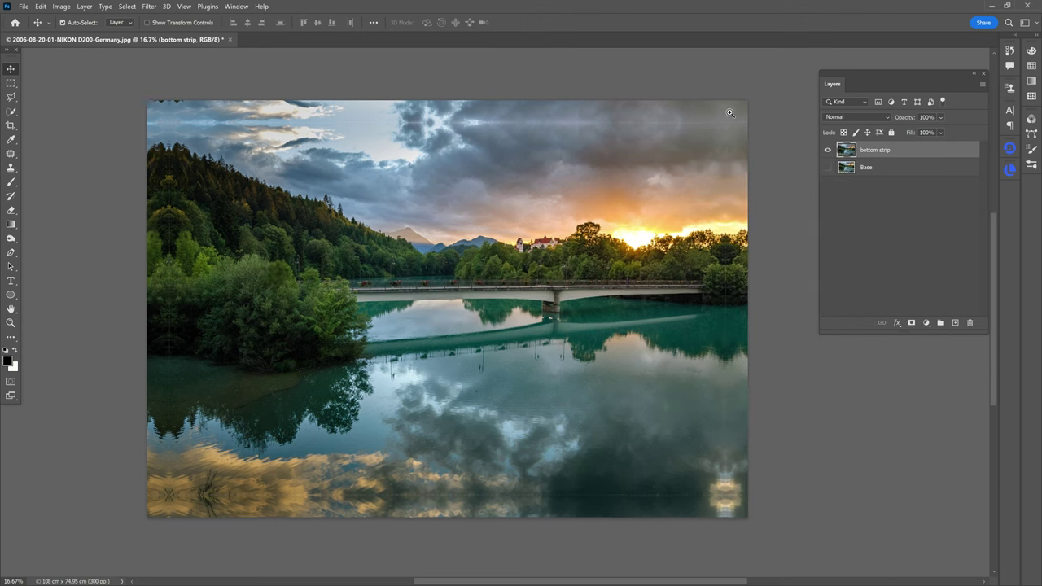
left_click_drag(730, 113, 731, 112)
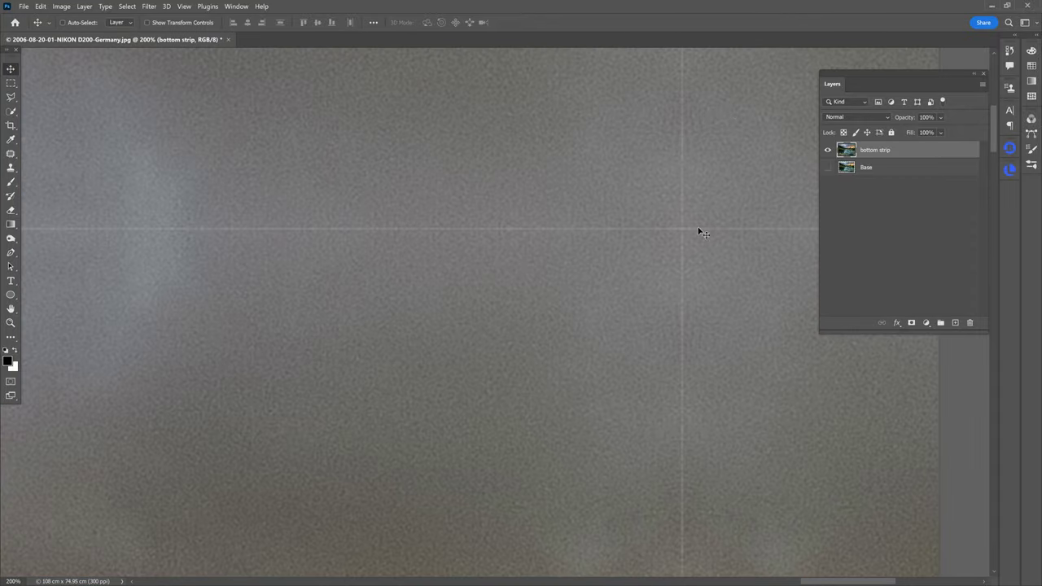
Make five copies of the strip layer and merge all six into bottom strip copy 5
mouse_move(891, 153)
left_mouse_down()
mouse_move(910, 167)
mouse_move(903, 156)
left_mouse_up()
key("ctrl+j")
key("ctrl+j")
key("ctrl+j")
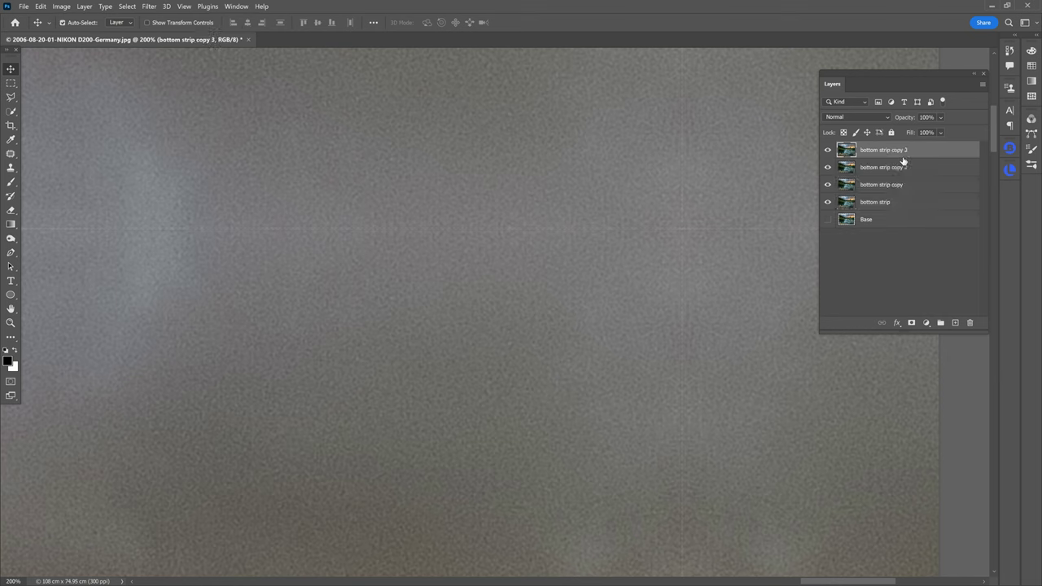
key("ctrl+j")
key("ctrl+j")
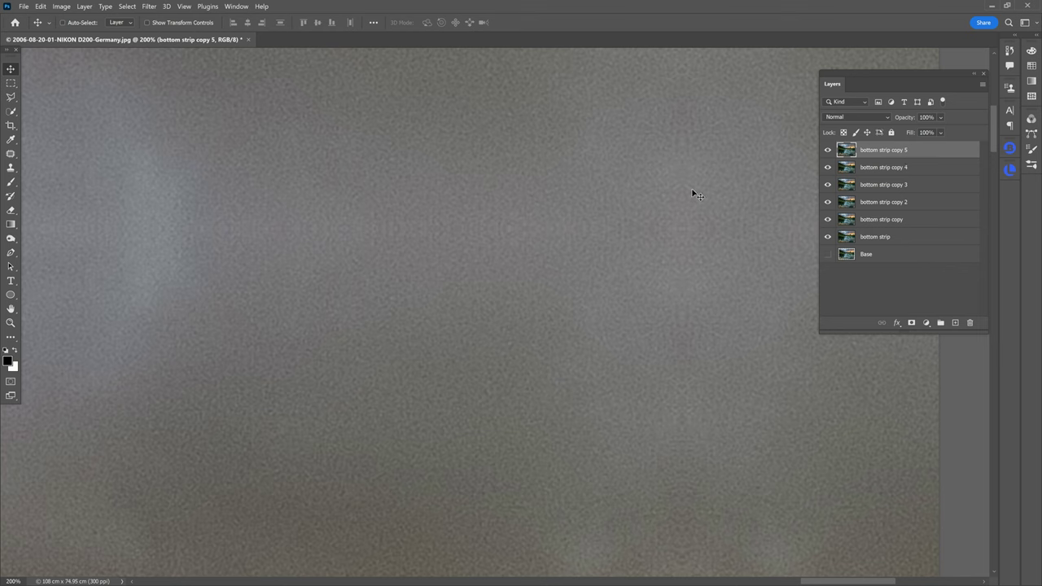
left_click(885, 236, "shift")
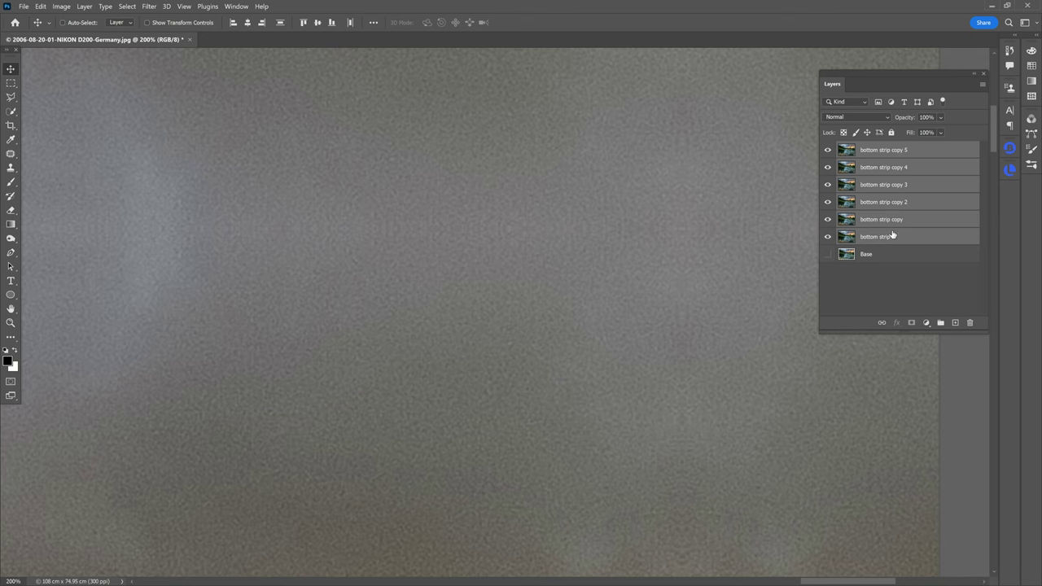
right_click(893, 234)
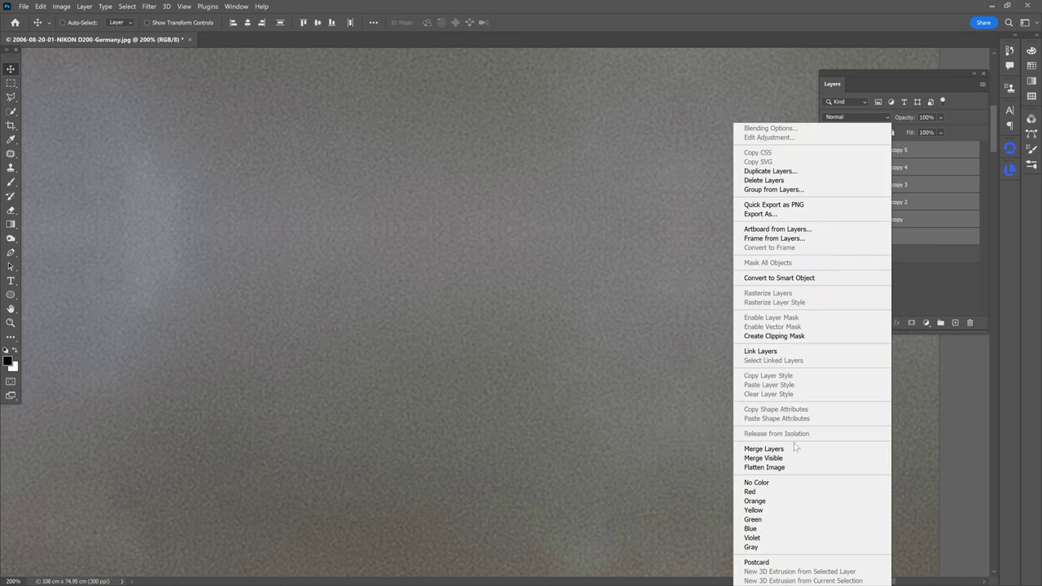
left_click(765, 448)
Fit the whole image on screen with the Zoom tool's presets
key("z")
right_click(670, 185)
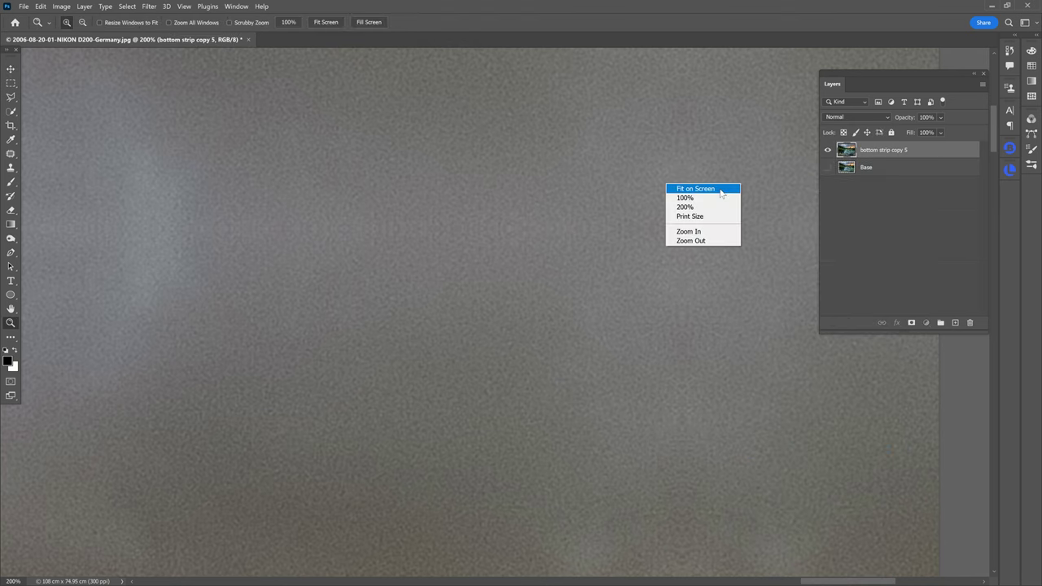
left_click(677, 188)
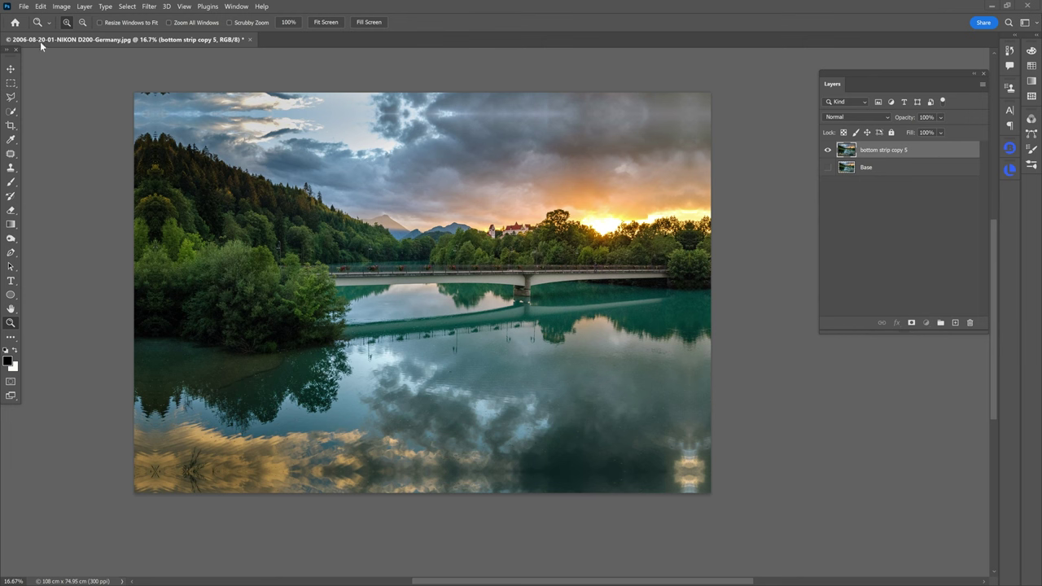
Place the signature PSD as an embedded layer and drag it to the photo's lower-left corner
left_click(25, 6)
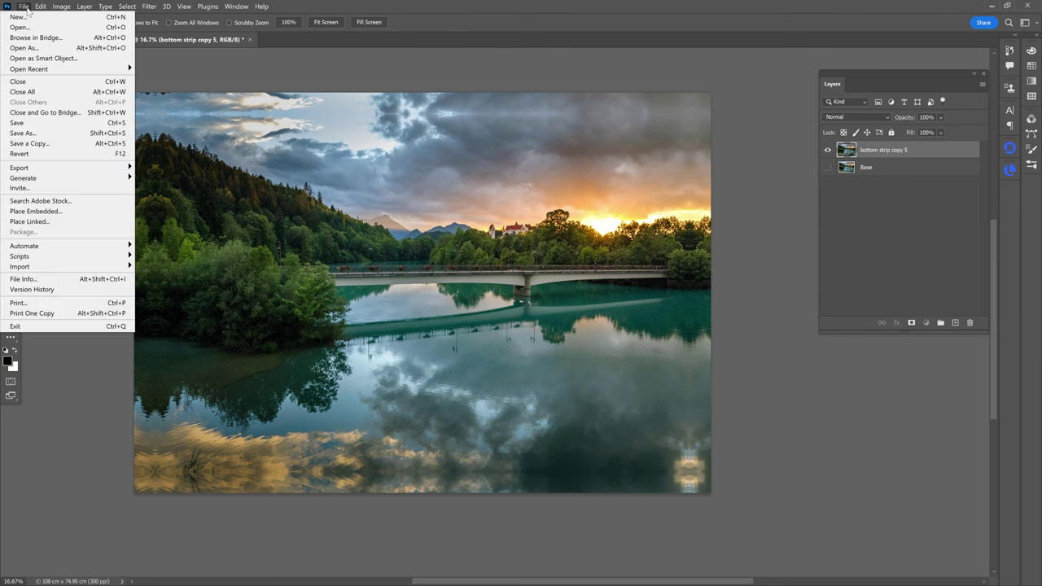
left_click(41, 212)
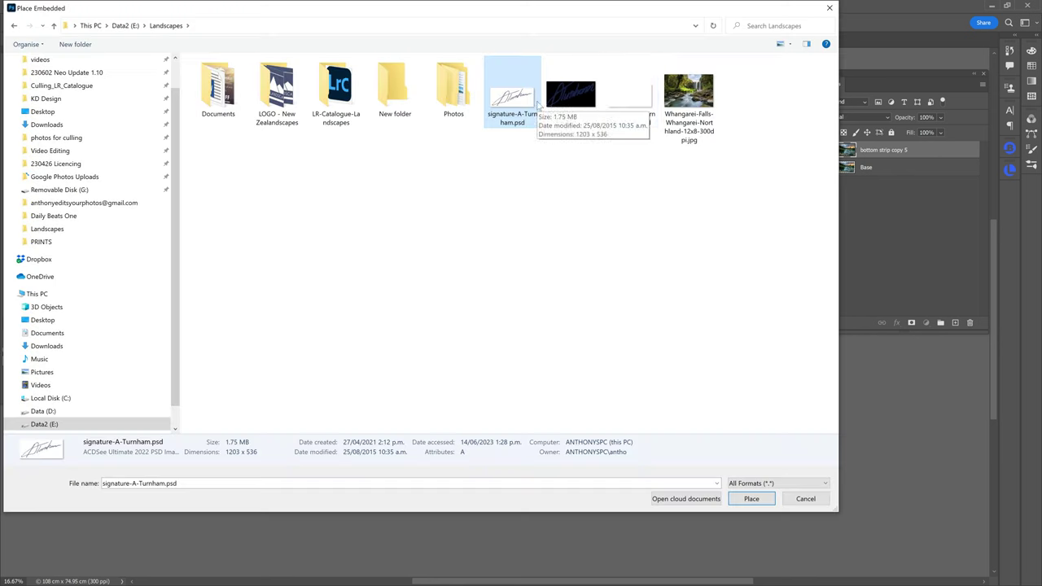
double_click(628, 93)
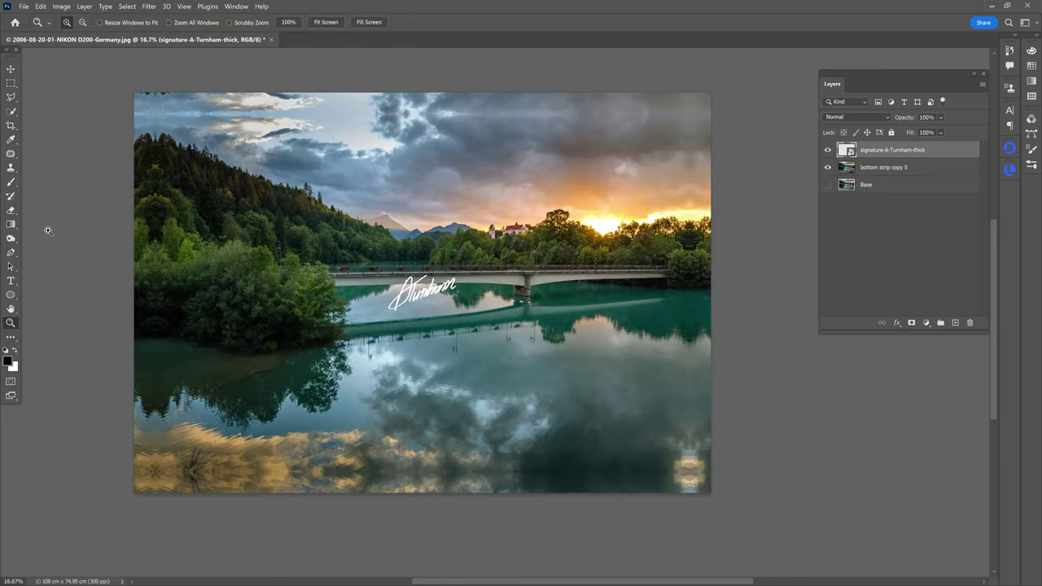
key("v")
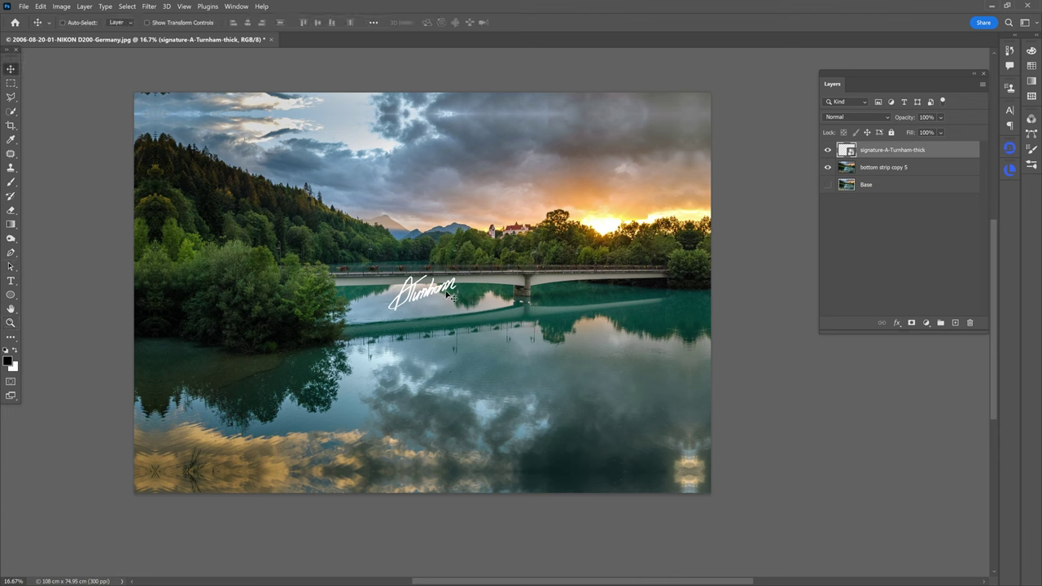
mouse_move(448, 296)
left_mouse_down()
mouse_move(515, 301)
mouse_move(426, 277)
mouse_move(547, 244)
mouse_move(599, 323)
mouse_move(635, 214)
mouse_move(401, 368)
mouse_move(210, 446)
left_mouse_up()
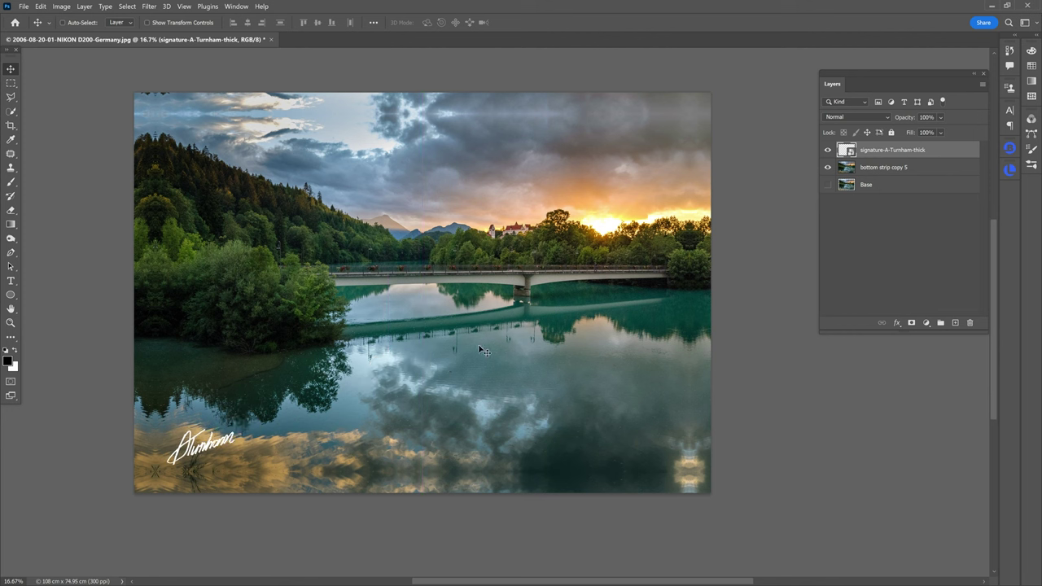
Hide the merged strip layer, show Base, and move the signature further into the lower-left corner
left_click(843, 167)
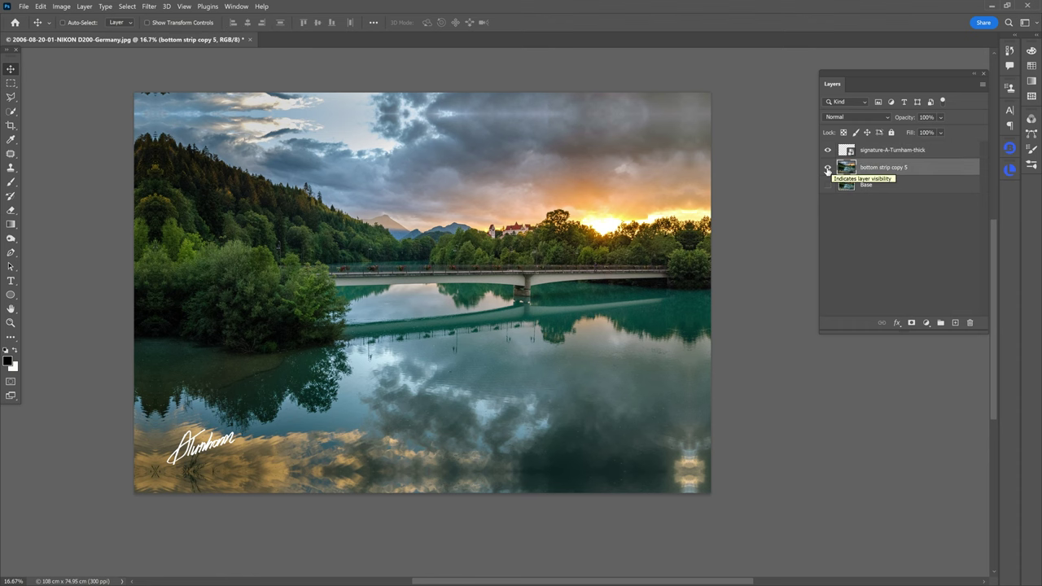
left_click(827, 170)
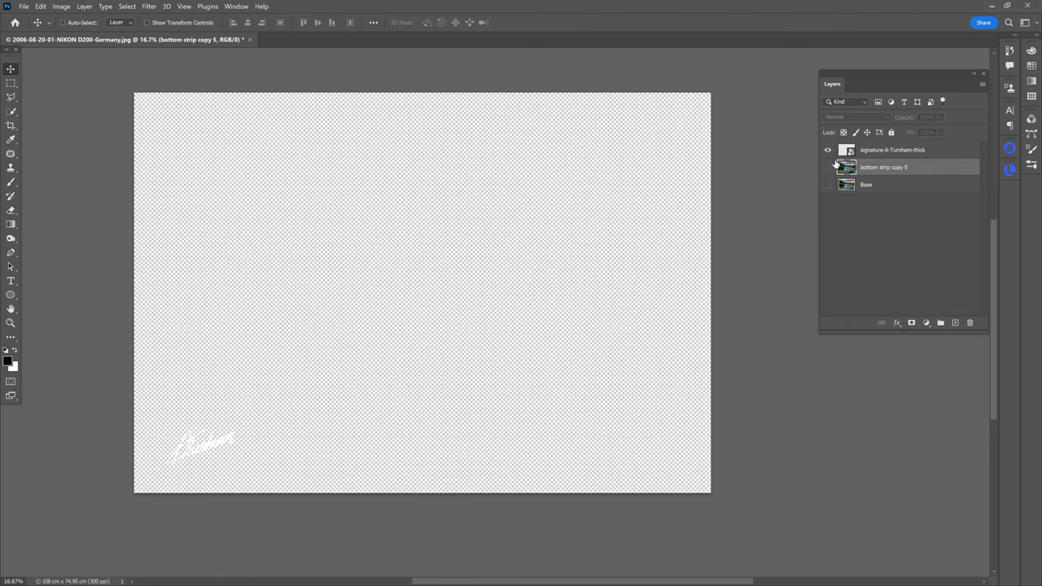
left_click(828, 186)
left_click(884, 186)
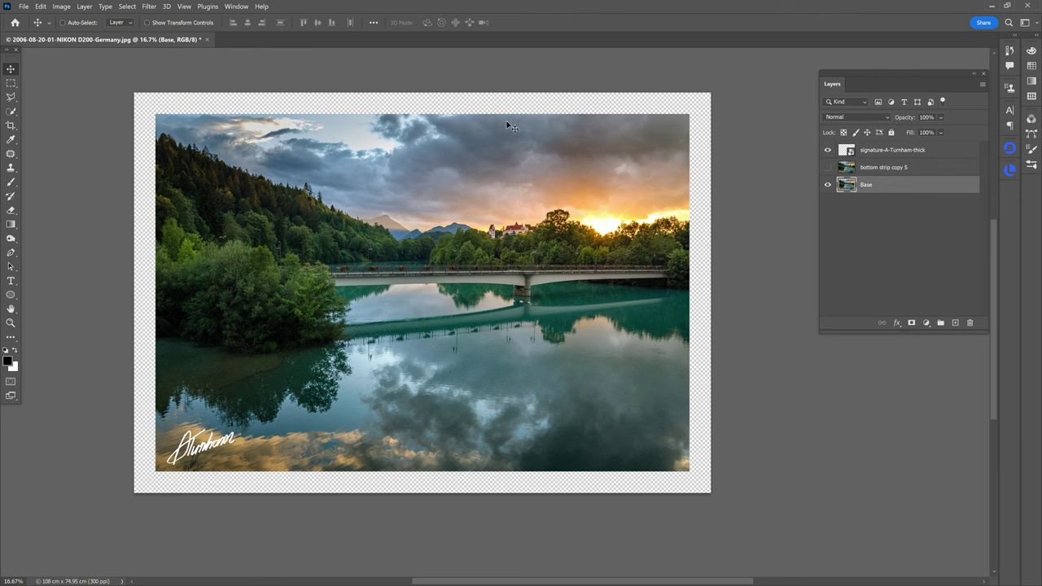
left_click(895, 150)
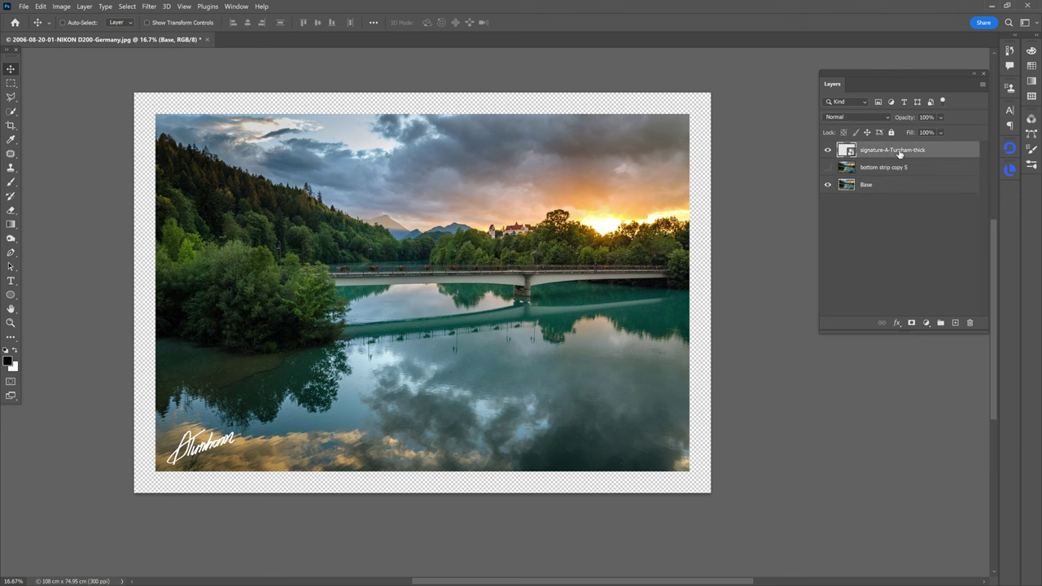
mouse_move(204, 445)
left_mouse_down()
mouse_move(184, 412)
mouse_move(196, 451)
left_mouse_up()
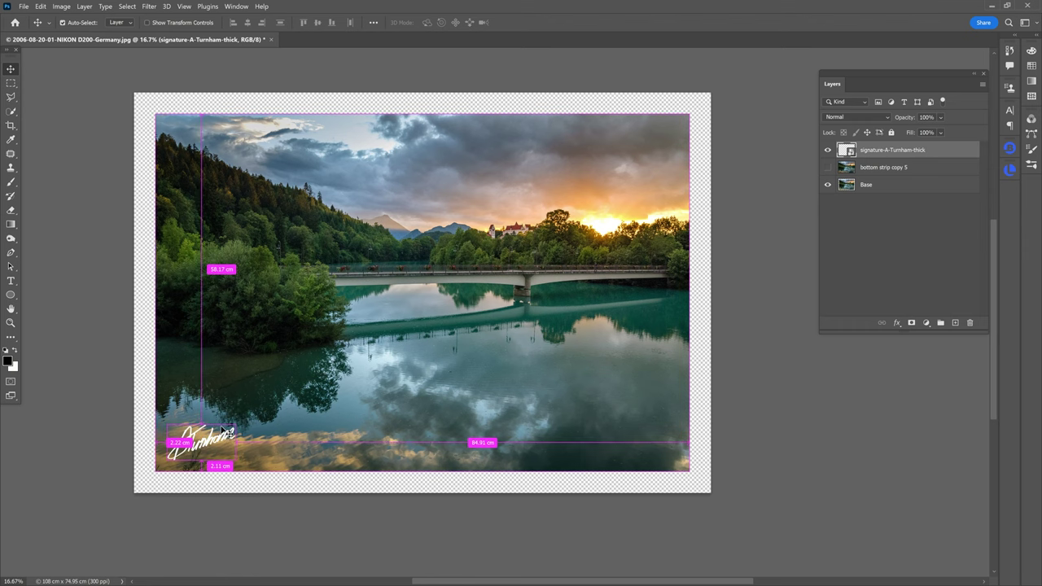
Scale the signature down to about 16% and nudge it slightly lower into the corner
key("ctrl+t")
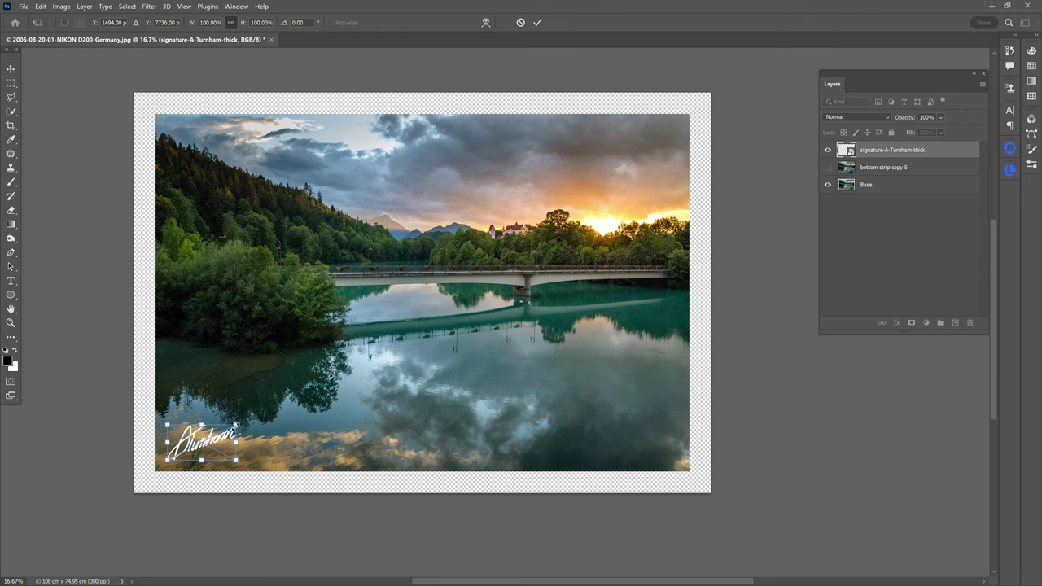
mouse_move(237, 424)
left_mouse_down()
mouse_move(209, 427)
mouse_move(179, 455)
left_mouse_up()
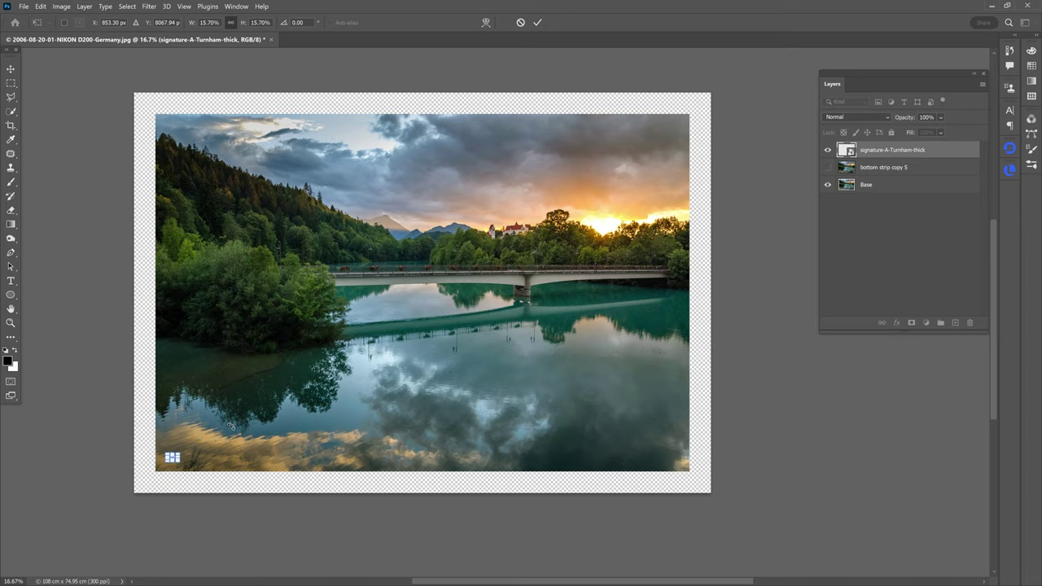
scroll(187, 432, "up", 3)
mouse_move(193, 490)
left_mouse_down()
mouse_move(254, 395)
mouse_move(239, 414)
left_mouse_up()
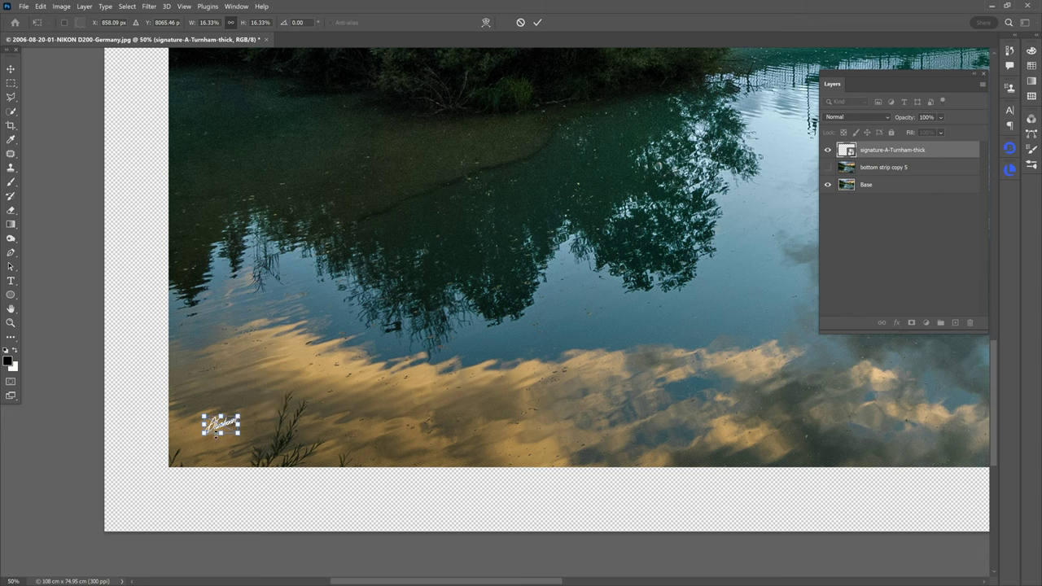
key("Return")
mouse_move(234, 420)
left_mouse_down()
mouse_move(231, 430)
mouse_move(235, 395)
mouse_move(216, 435)
mouse_move(233, 432)
mouse_move(226, 427)
left_mouse_up()
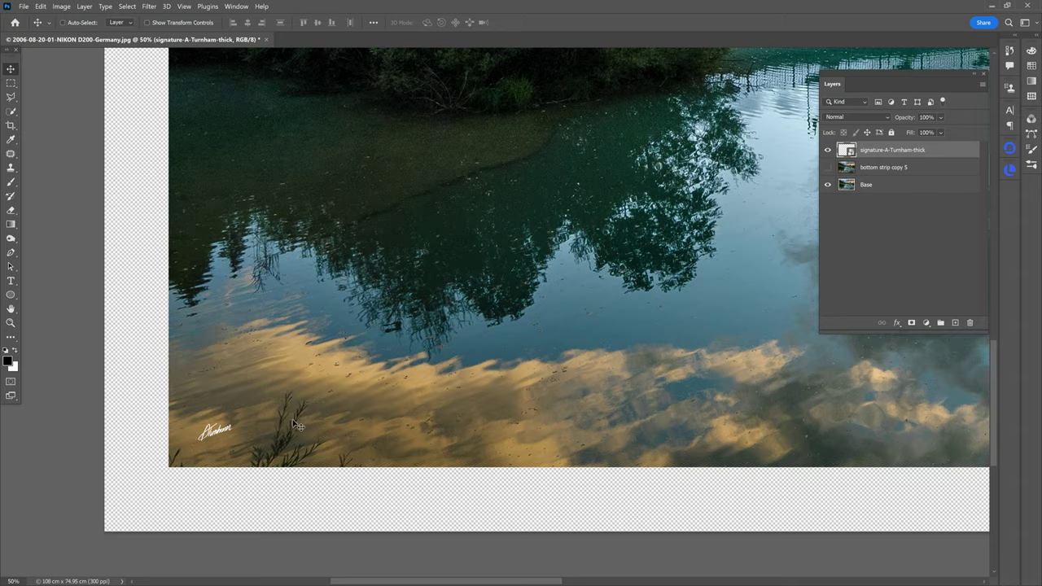
left_click_drag(403, 355, 359, 392)
scroll(358, 391, "down", 2)
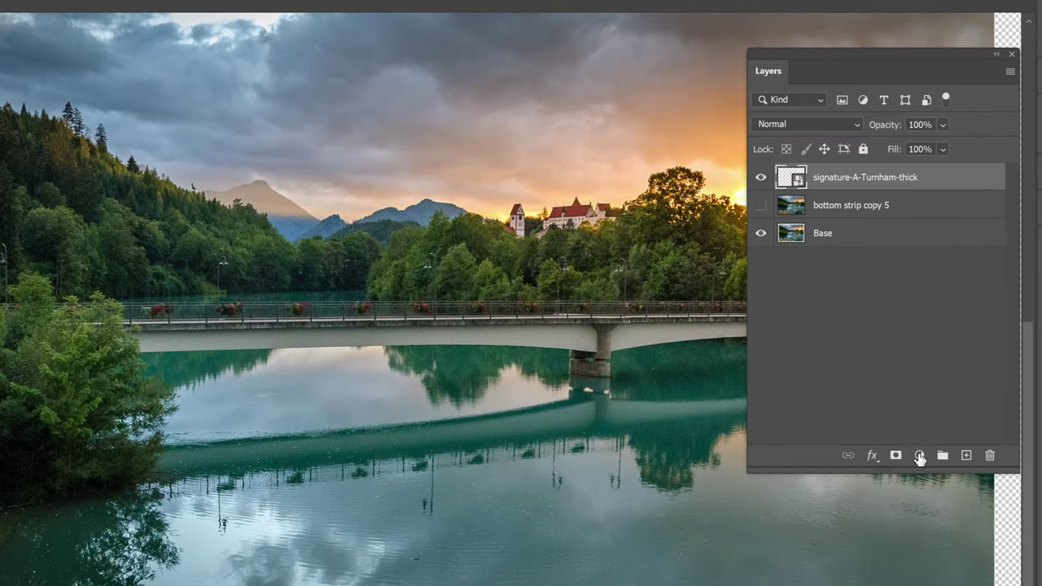
Add a black Solid Color fill layer and clip it to the signature layer
left_click(926, 323)
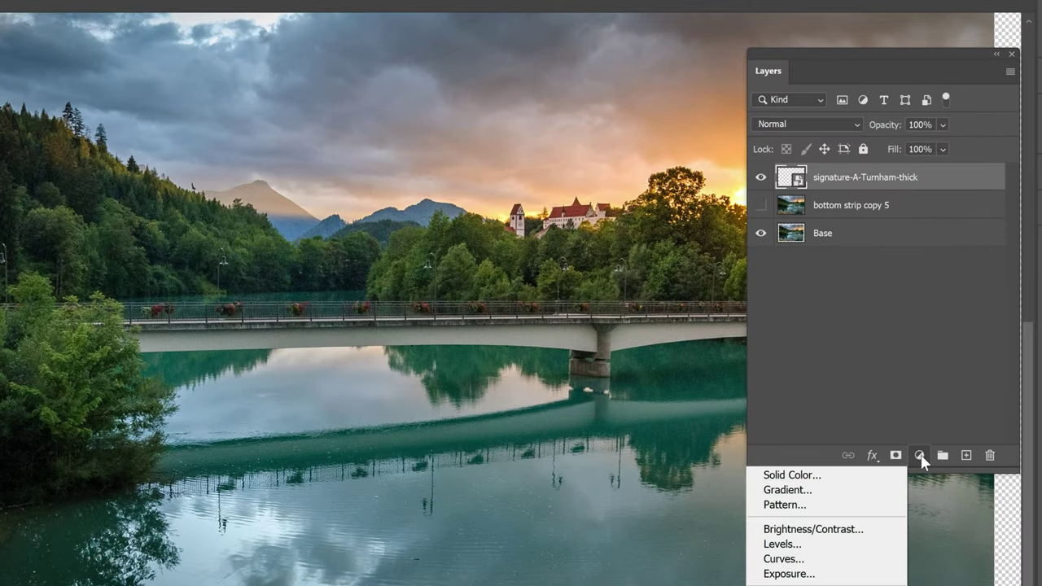
left_click(791, 479)
left_click(1015, 358)
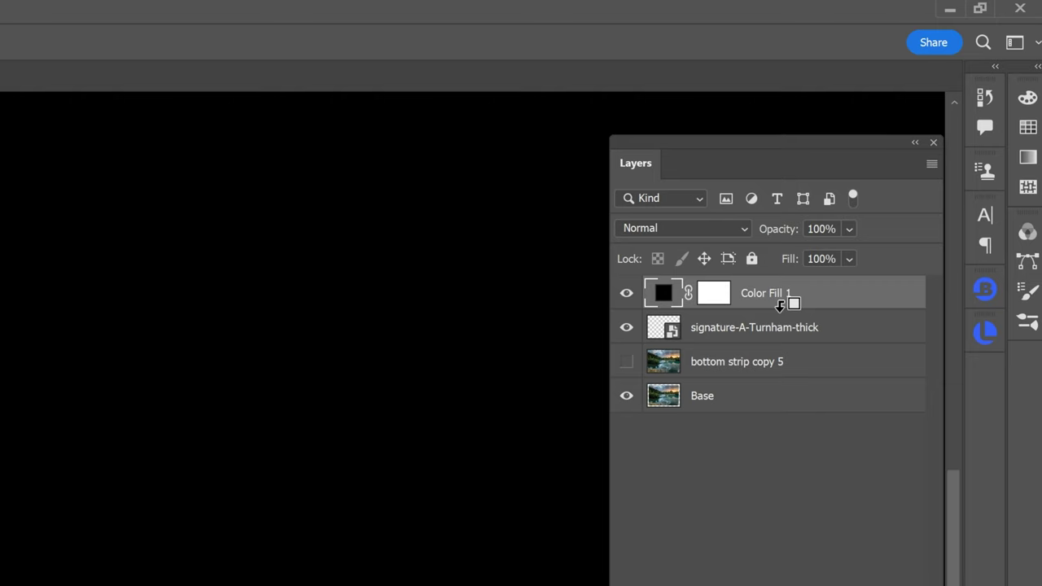
left_click(780, 304, "alt")
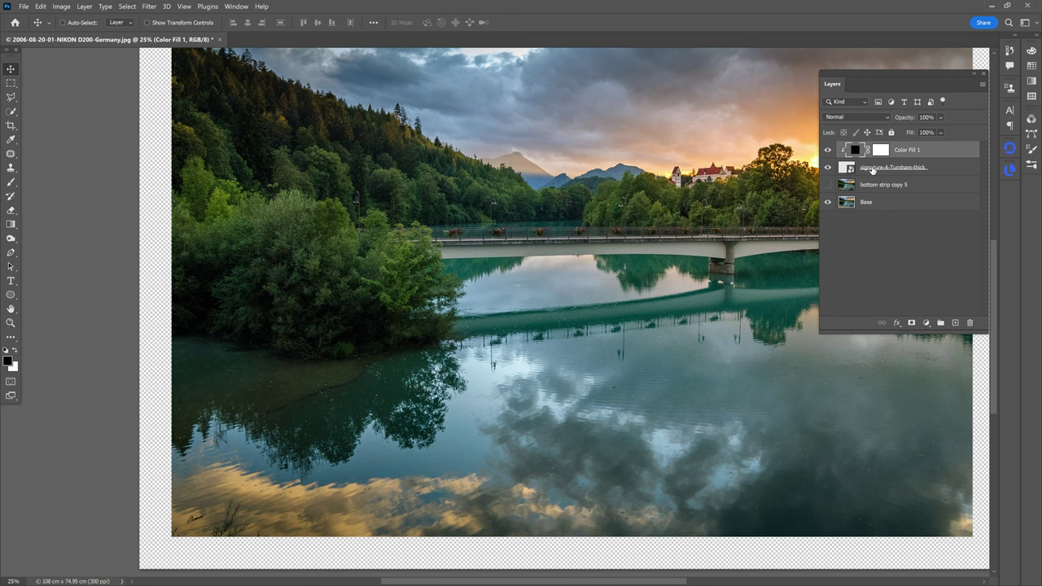
Select the signature layer and toggle Color Fill 1's visibility to compare the signature colours
left_click(873, 169)
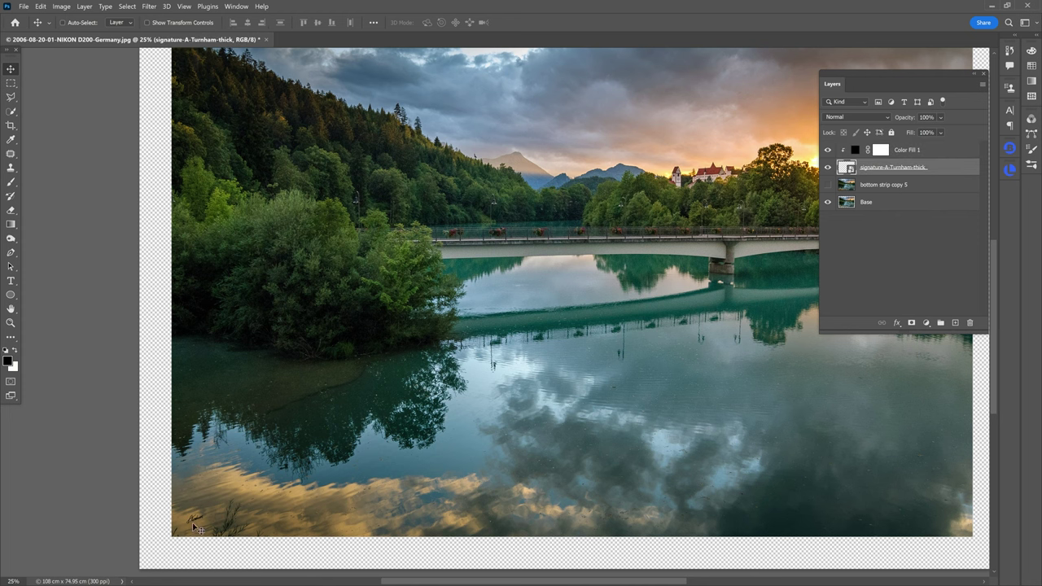
scroll(193, 523, "up", 7)
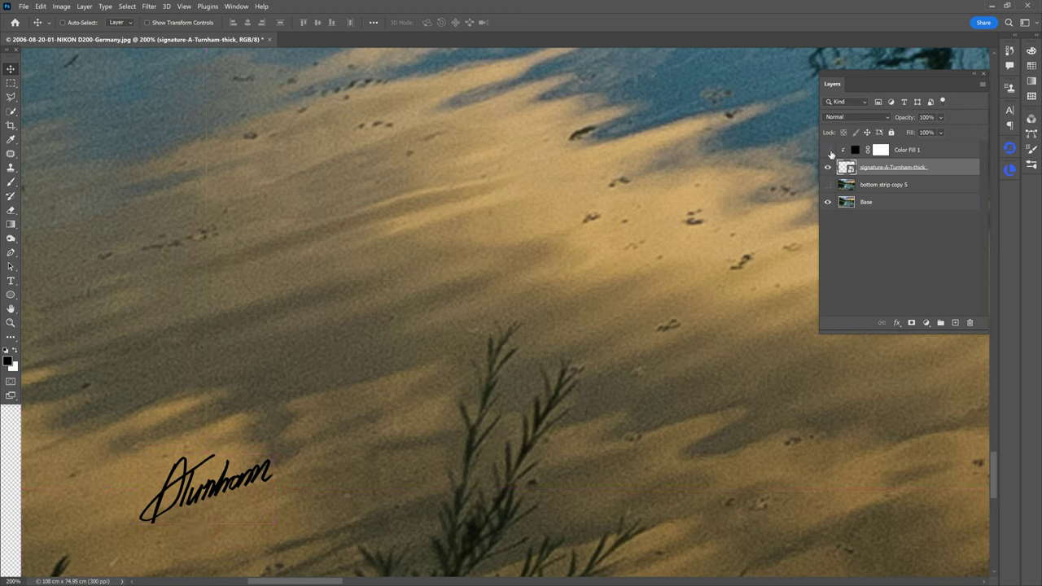
left_click(828, 151)
left_click(829, 151)
double_click(855, 150)
Preview pinkish and other hues on the signature, then sample several sand tones
left_click_drag(872, 250, 731, 193)
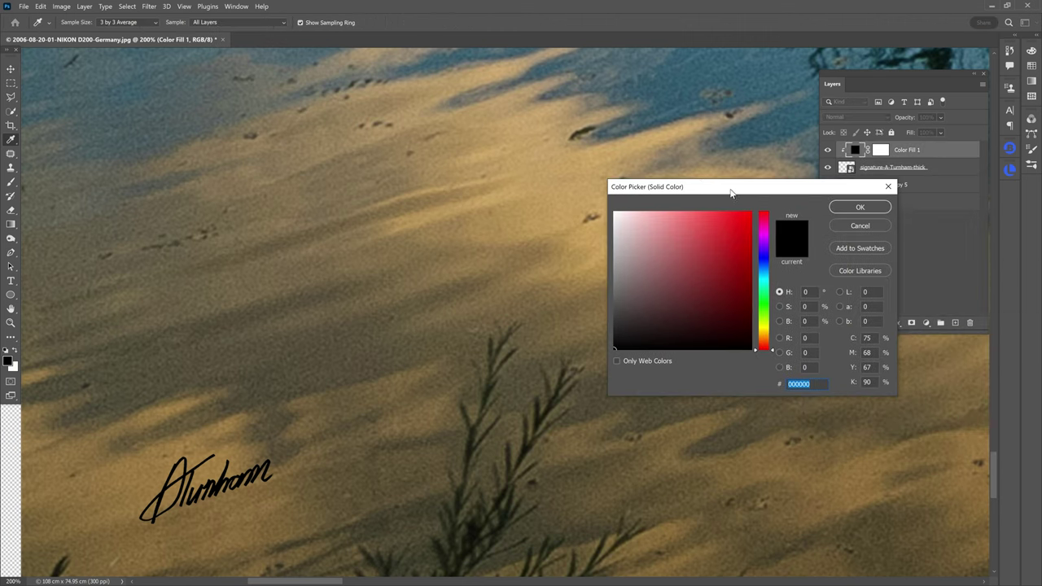
left_click(638, 268)
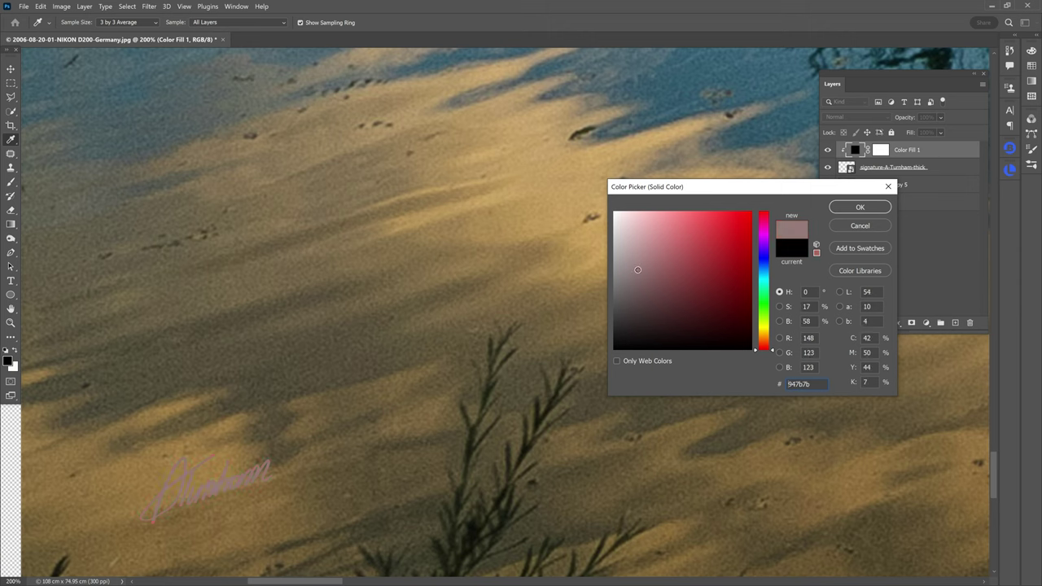
left_click(710, 309)
mouse_move(763, 290)
left_mouse_down()
mouse_move(763, 262)
mouse_move(737, 230)
mouse_move(743, 221)
left_mouse_up()
left_click_drag(645, 193, 787, 165)
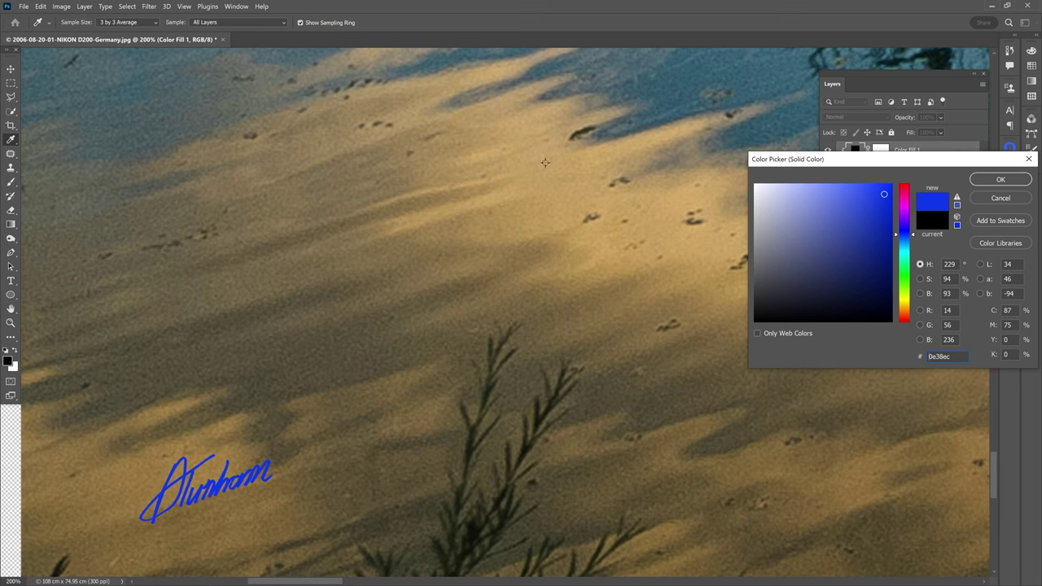
left_click(559, 183)
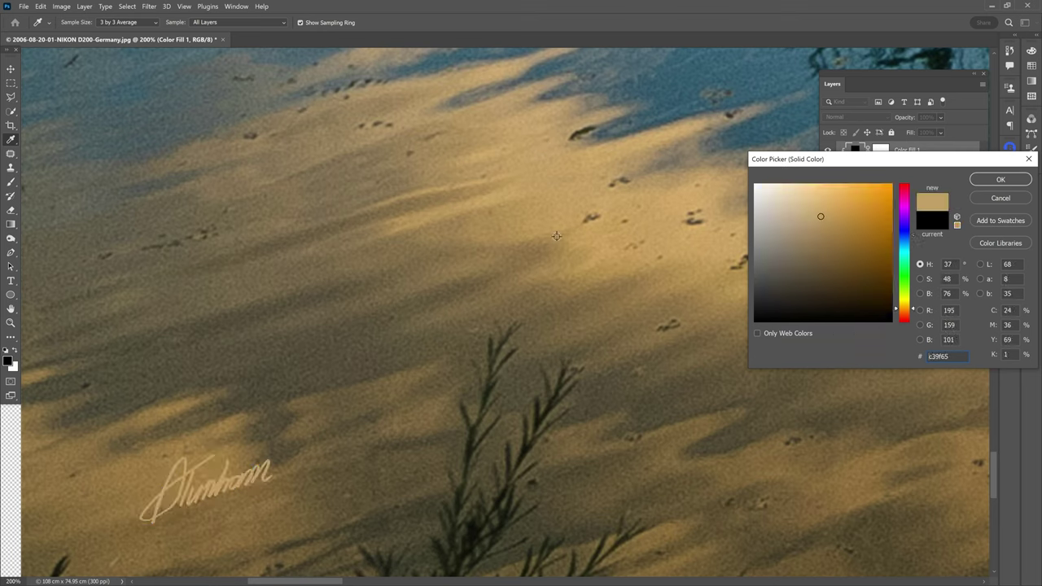
left_click(554, 218)
left_click(565, 177)
Sample the tan cloud reflection in the water (c8a166) and confirm it as the fill colour
scroll(536, 152, "down", 3)
left_click_drag(535, 151, 434, 372)
scroll(435, 372, "down", 2)
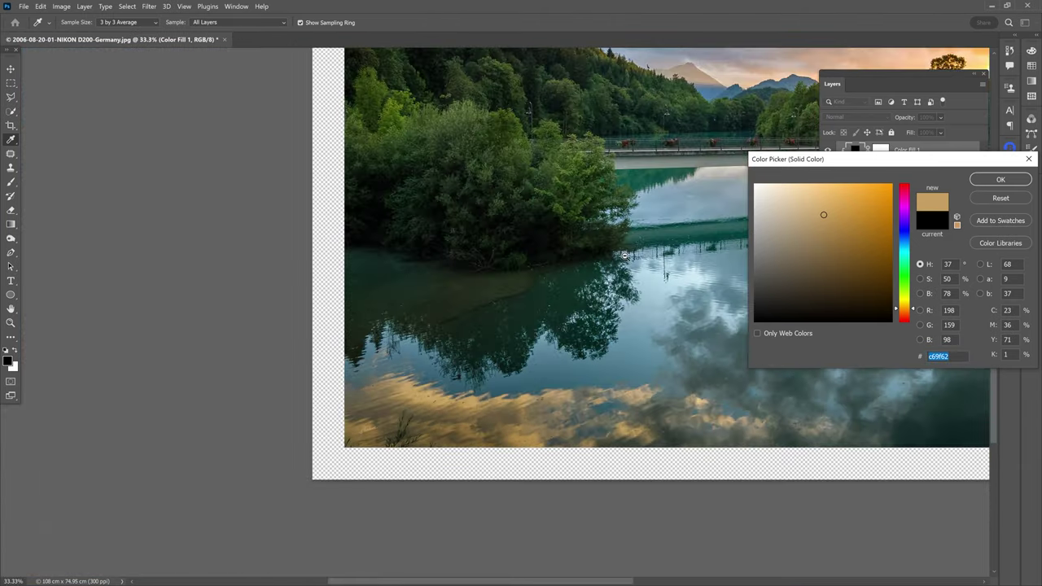
left_click(721, 175)
left_click(717, 173)
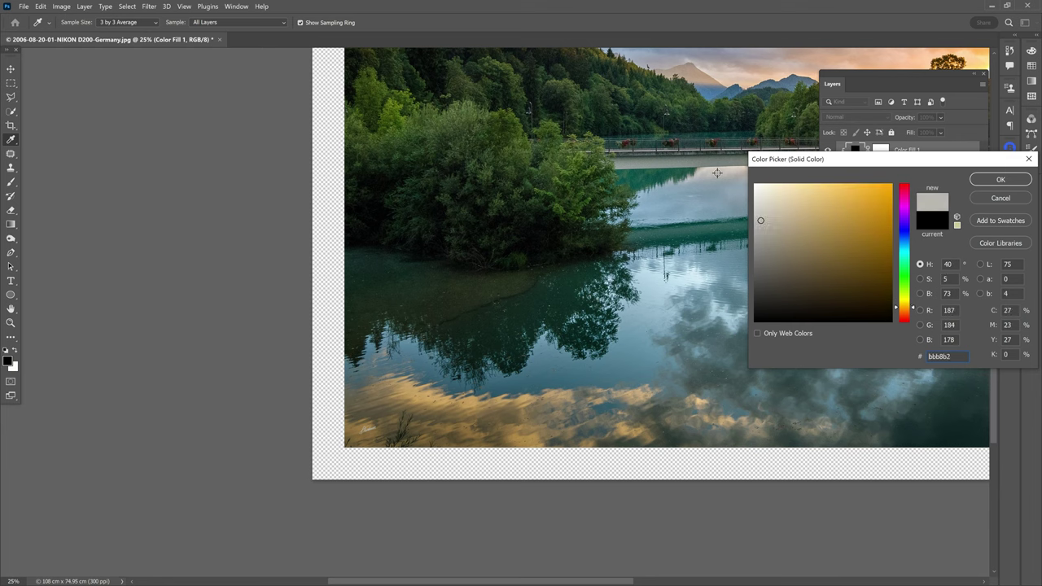
left_click(413, 391)
scroll(416, 389, "up", 2)
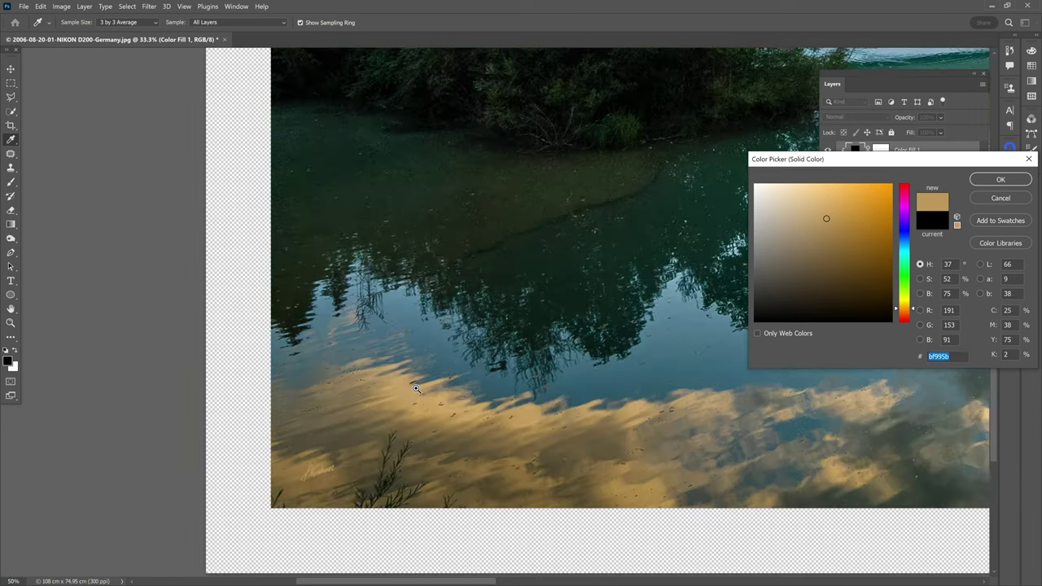
scroll(416, 389, "up", 2)
left_click(406, 395)
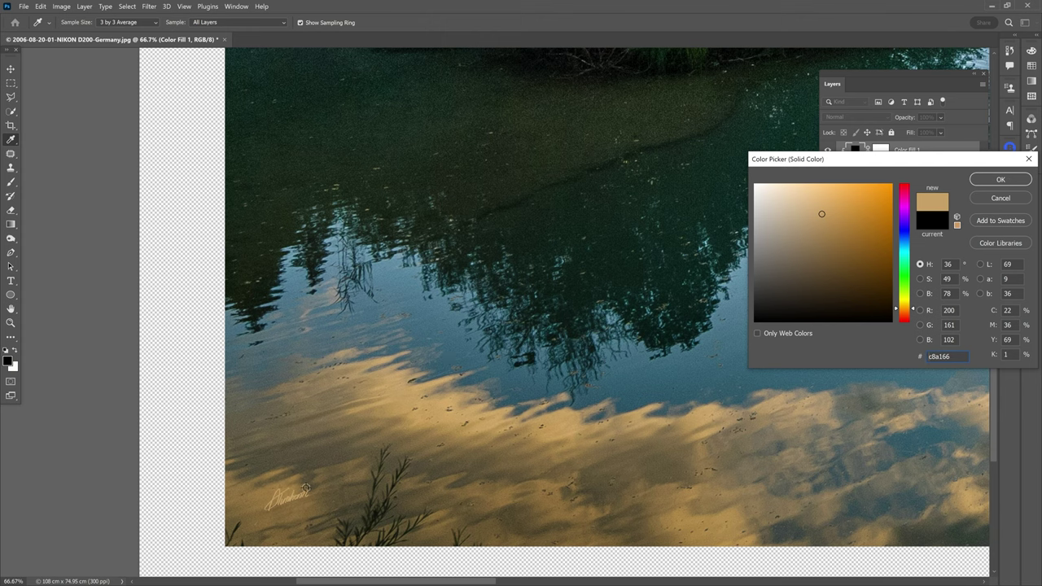
left_click(1001, 180)
left_click(942, 118)
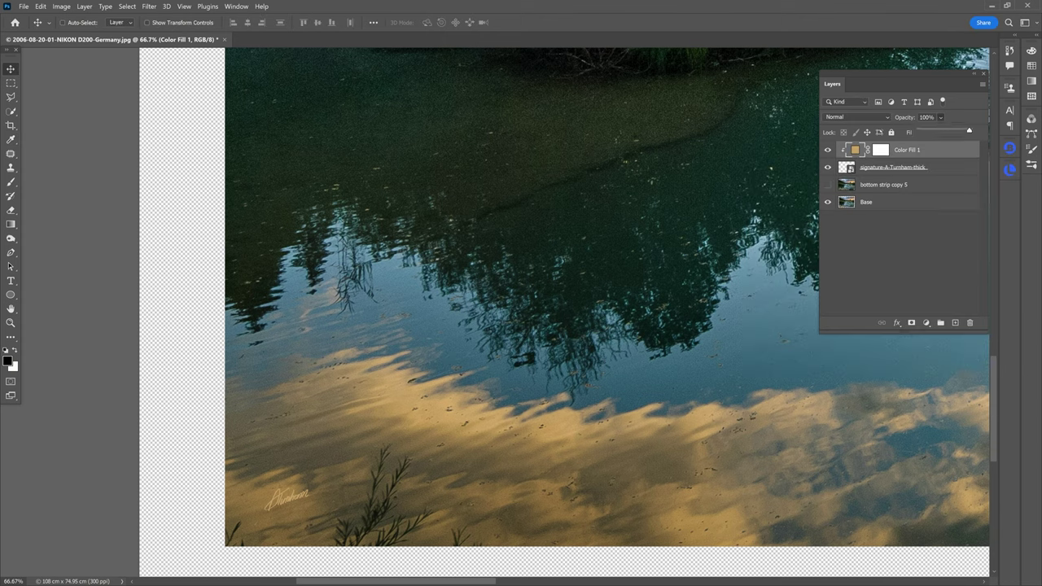
Set Color Fill 1 opacity to 49%, zoom out, and make bottom strip copy 5 visible
left_click(943, 132)
scroll(648, 255, "down", 2)
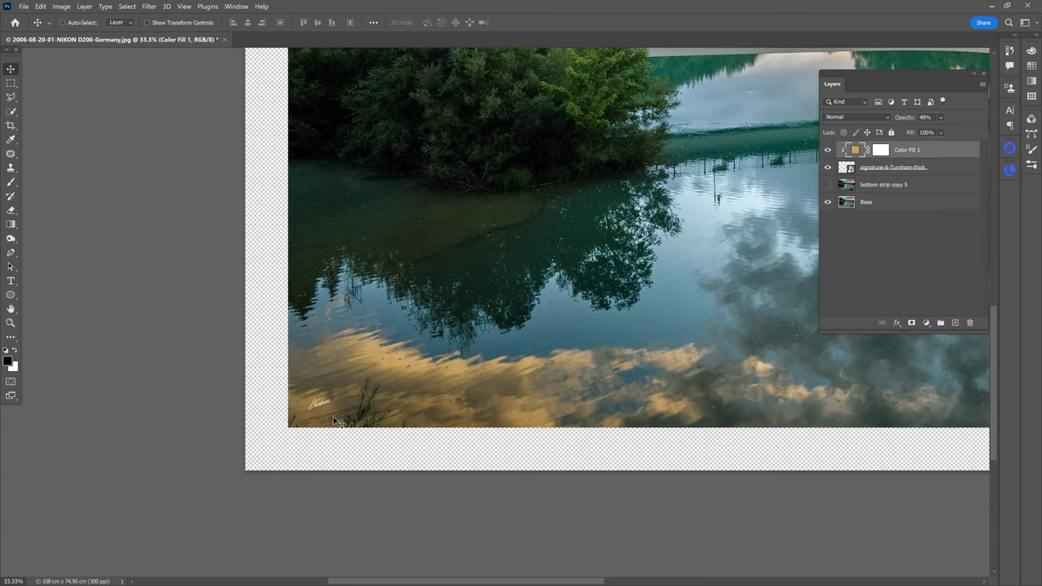
left_click_drag(376, 383, 313, 417)
scroll(461, 357, "down", 2)
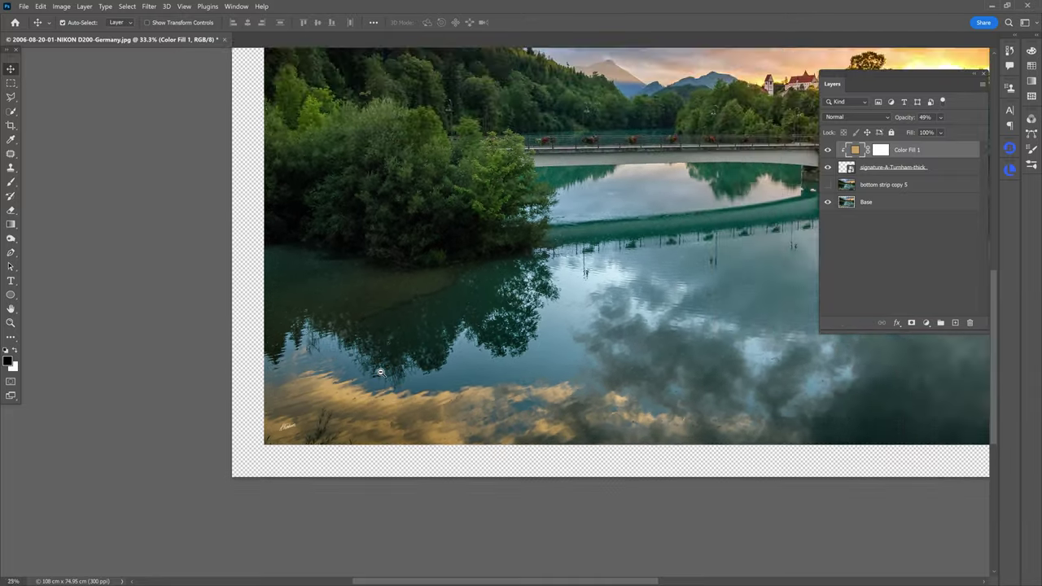
left_click_drag(461, 357, 429, 395)
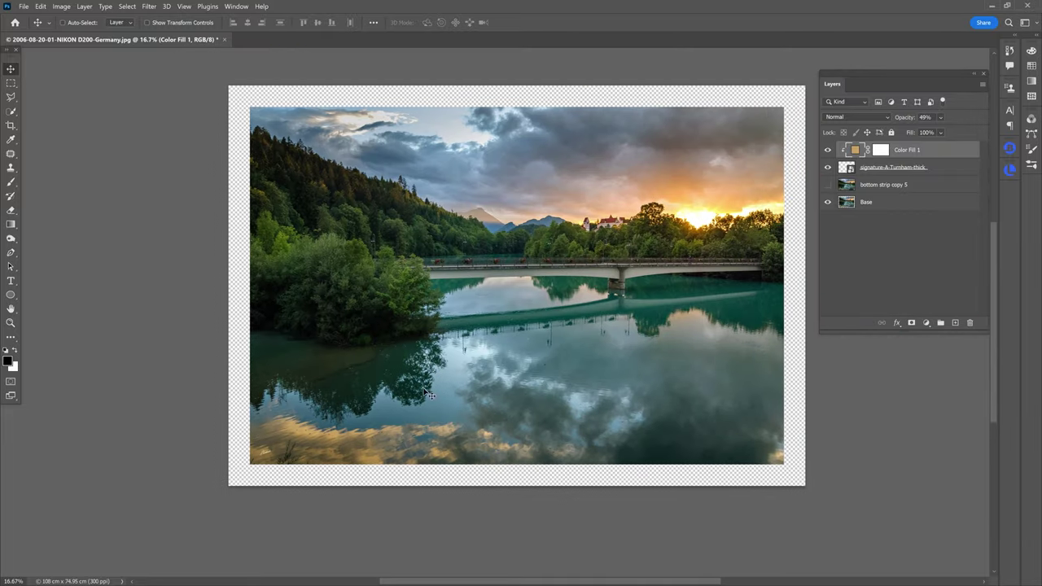
left_click(828, 186)
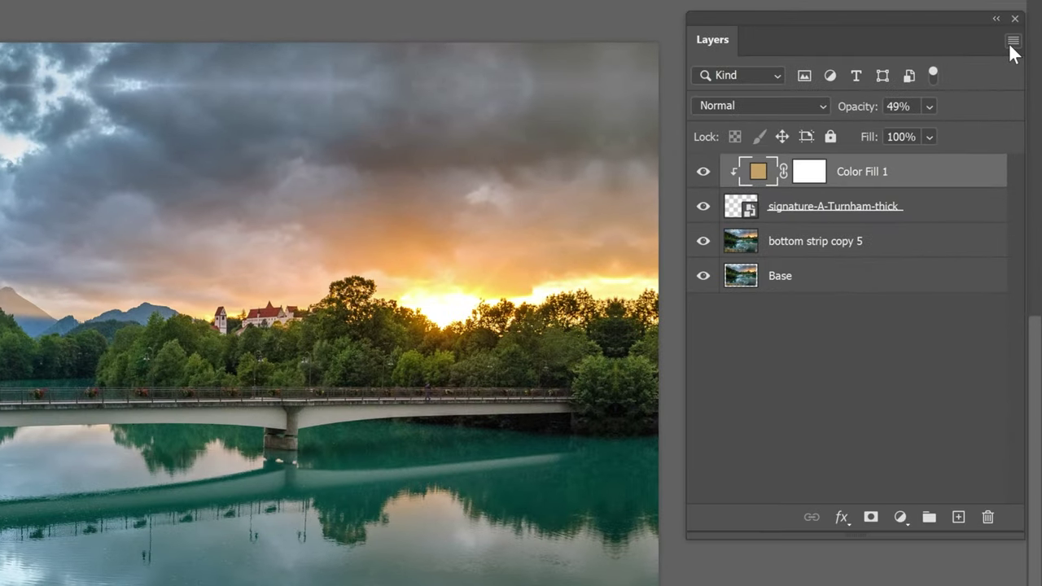
Flatten the image and convert the Background into an unlocked Layer 0
left_click(1013, 41)
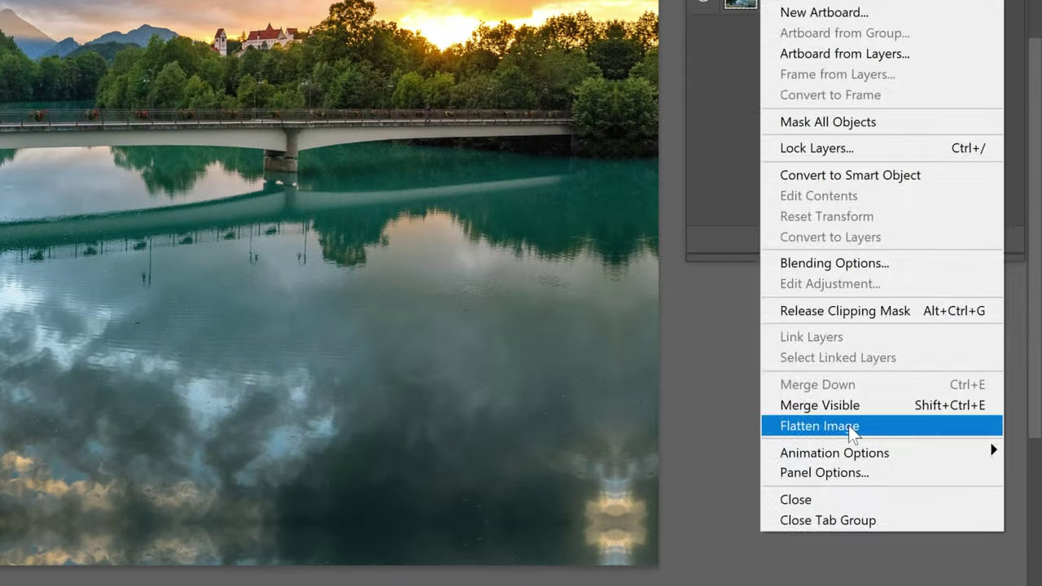
left_click(852, 428)
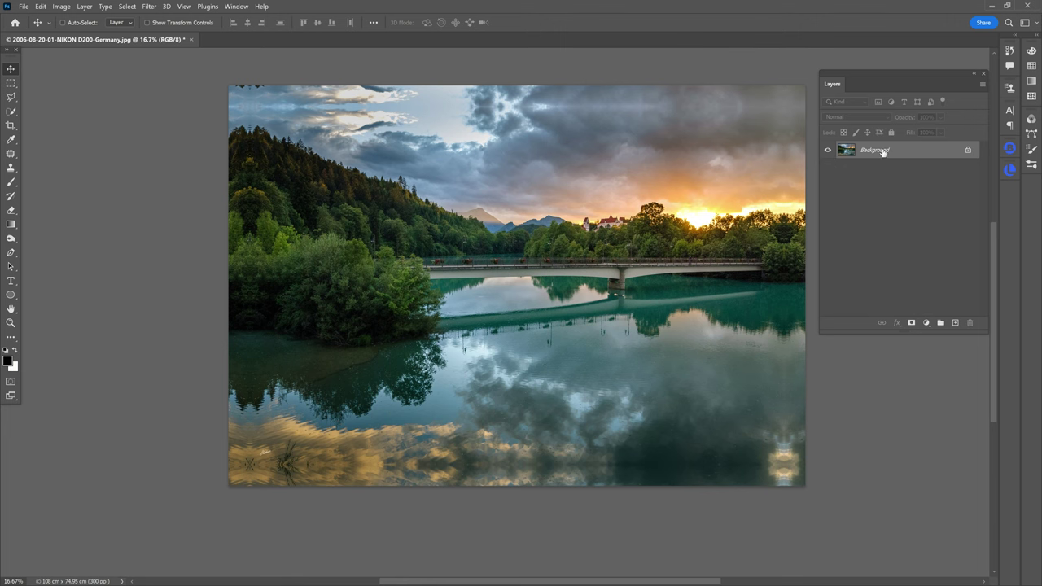
double_click(875, 150)
left_click(612, 177)
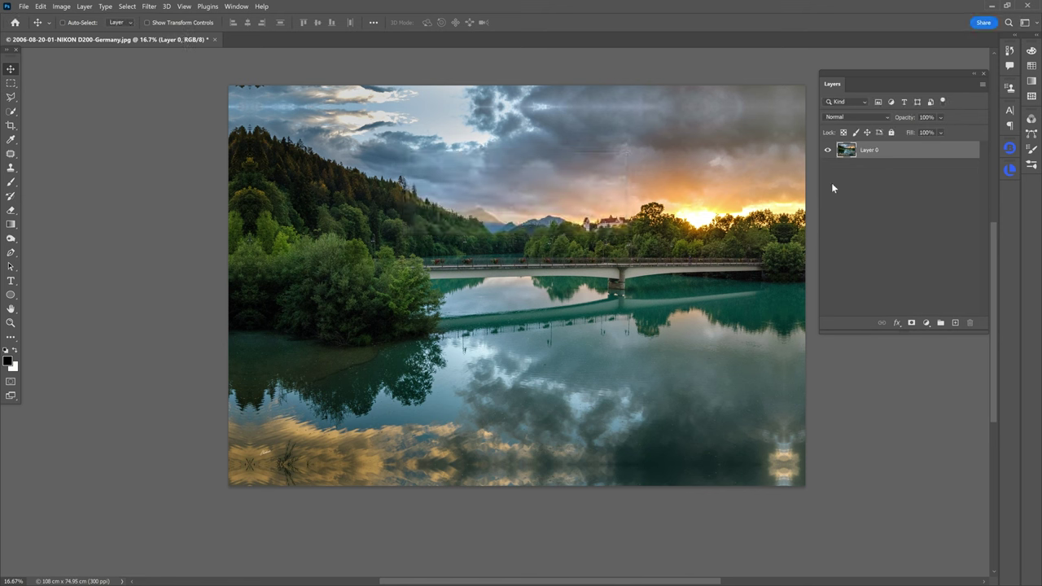
Keep the image mode at 8 Bits/Channel
left_click(62, 6)
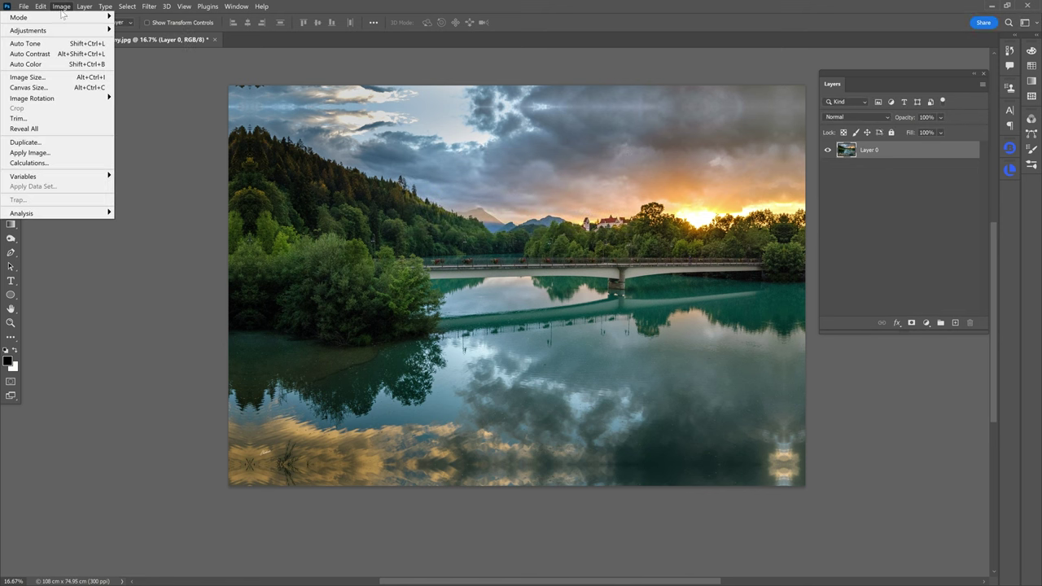
mouse_move(57, 17)
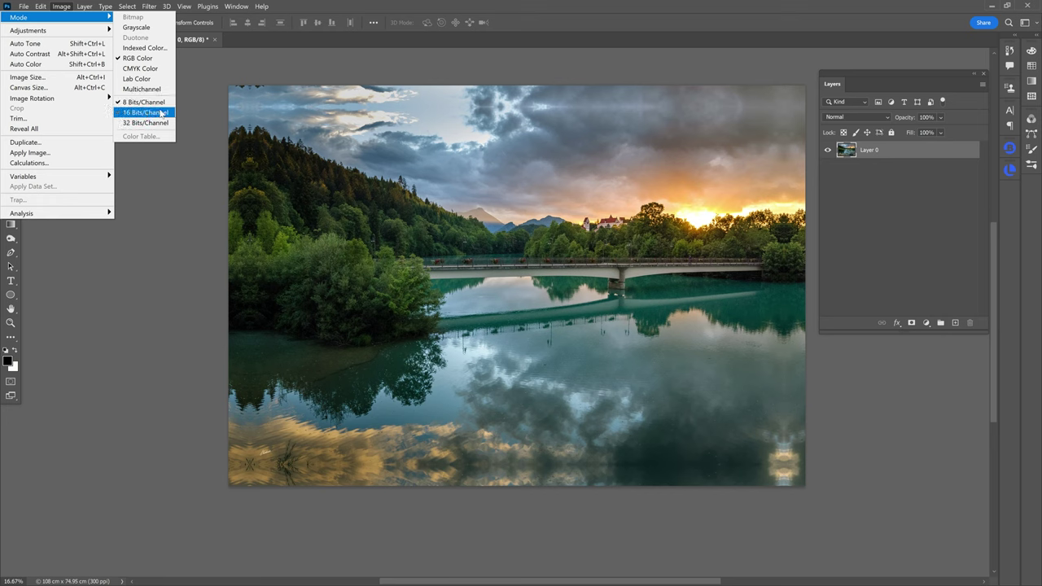
left_click(154, 103)
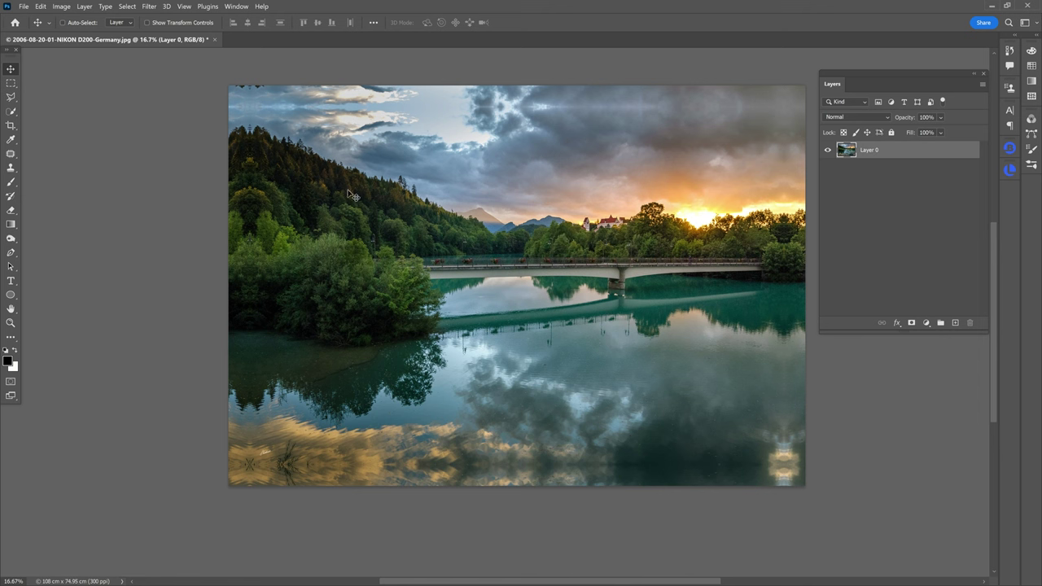
left_click(39, 7)
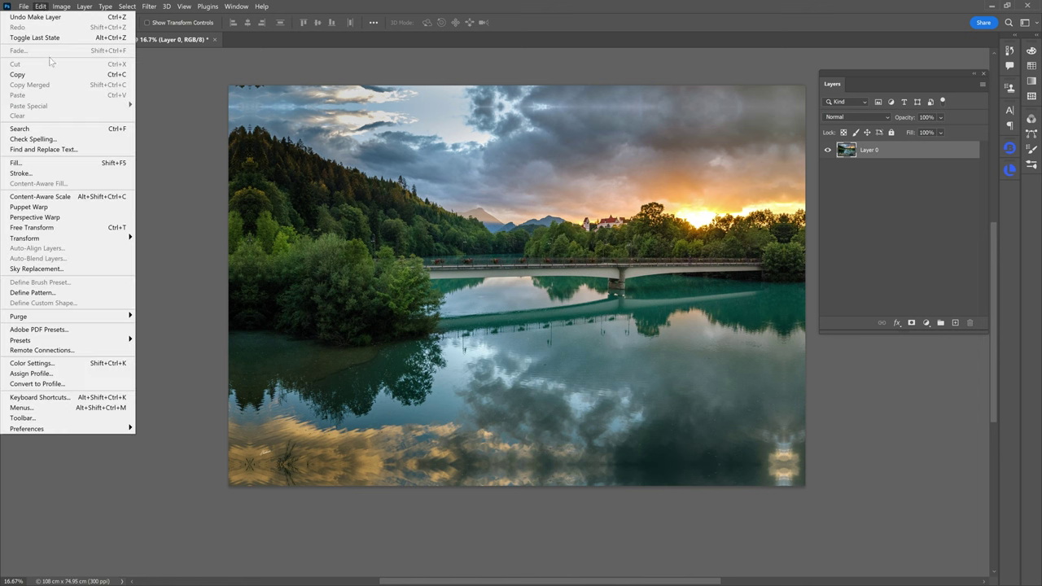
Use Convert to Profile with sRGB IEC61966-2.1 as the destination profile and confirm
left_click(62, 385)
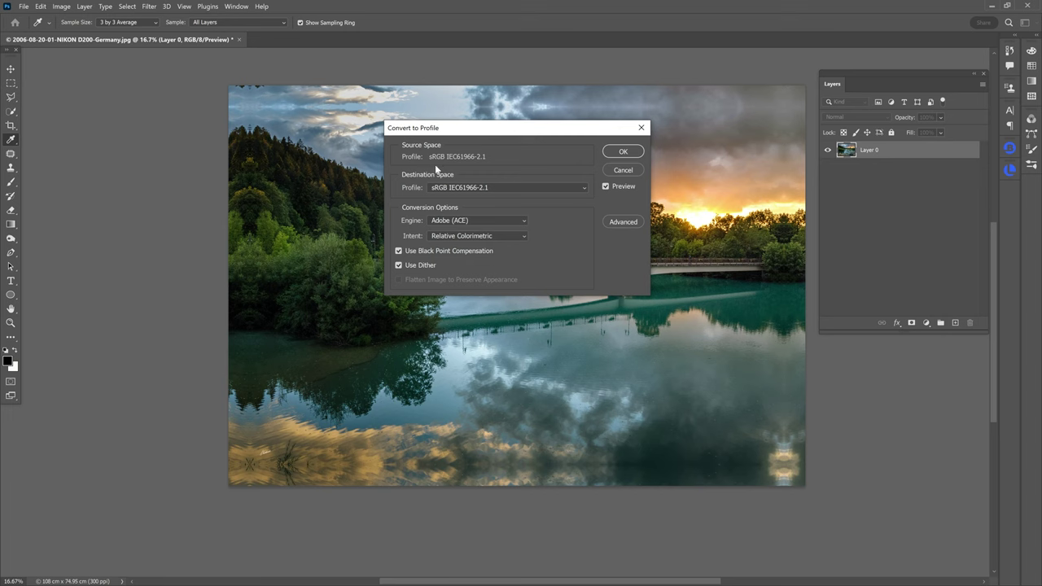
left_click(492, 187)
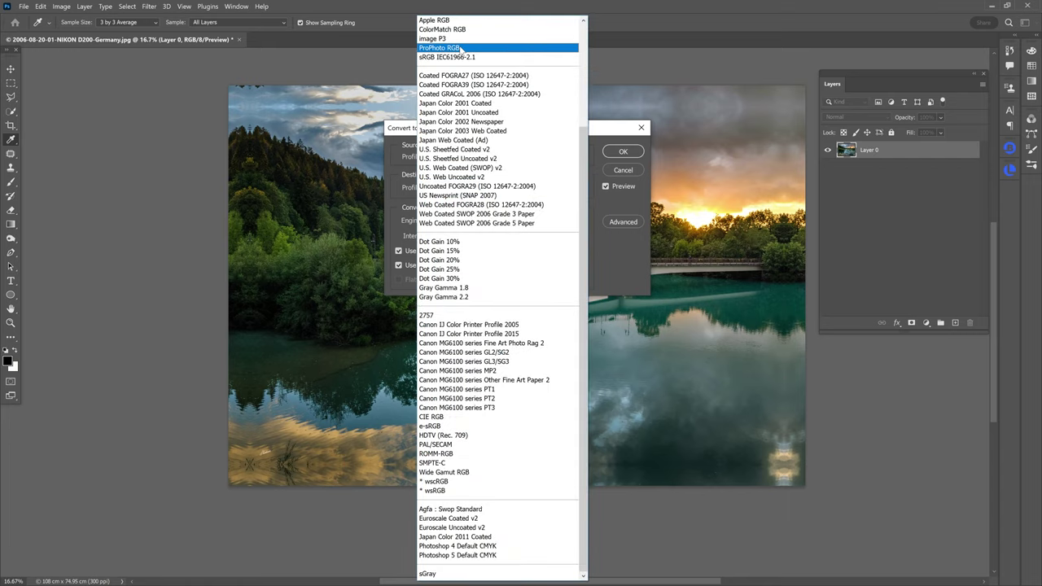
scroll(468, 52, "up", 2)
key("Up")
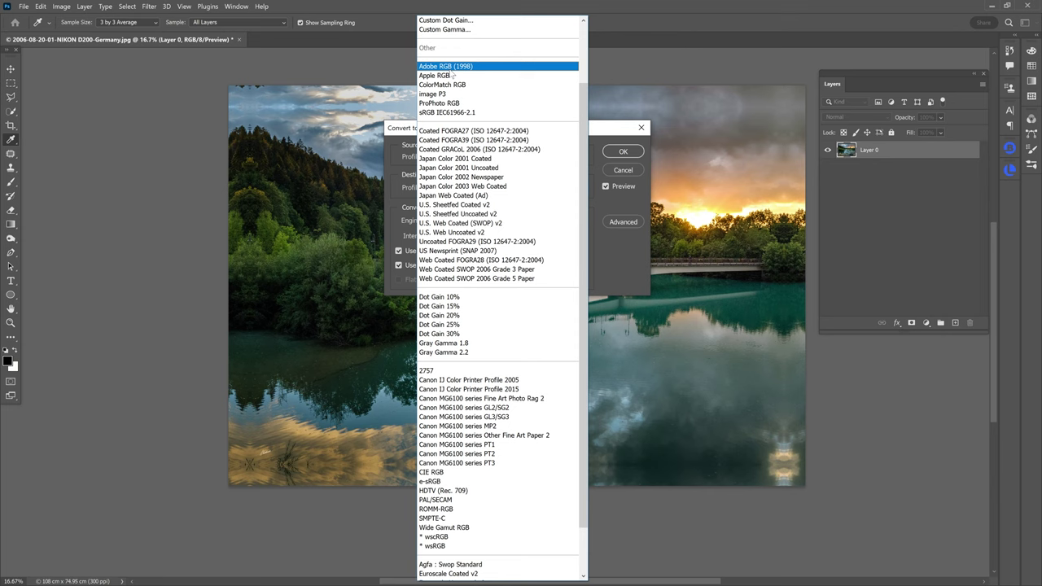
key("Down")
key("Down")
key("Down")
key("Down")
key("Down")
key("Down")
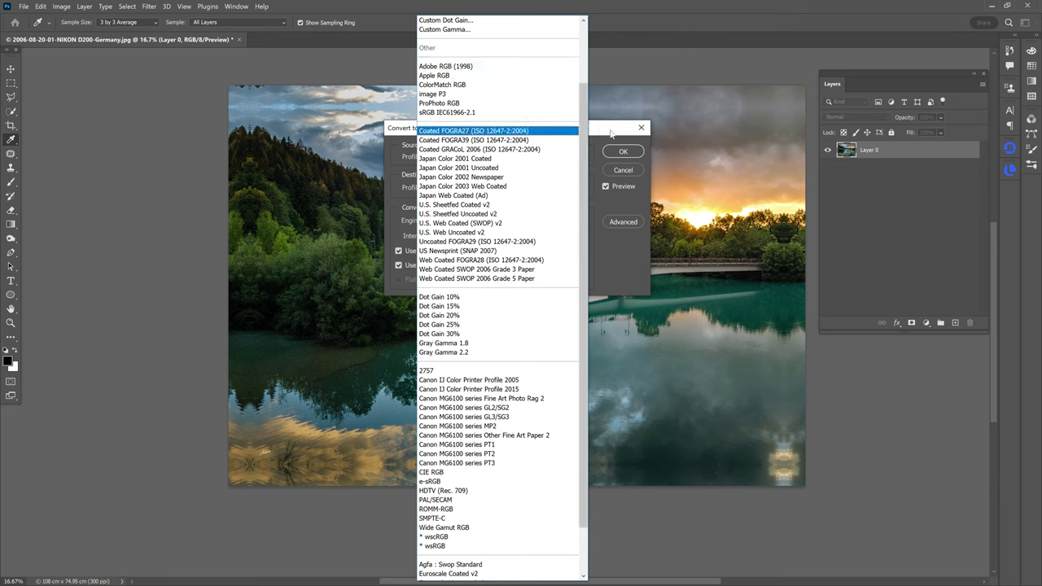
key("Escape")
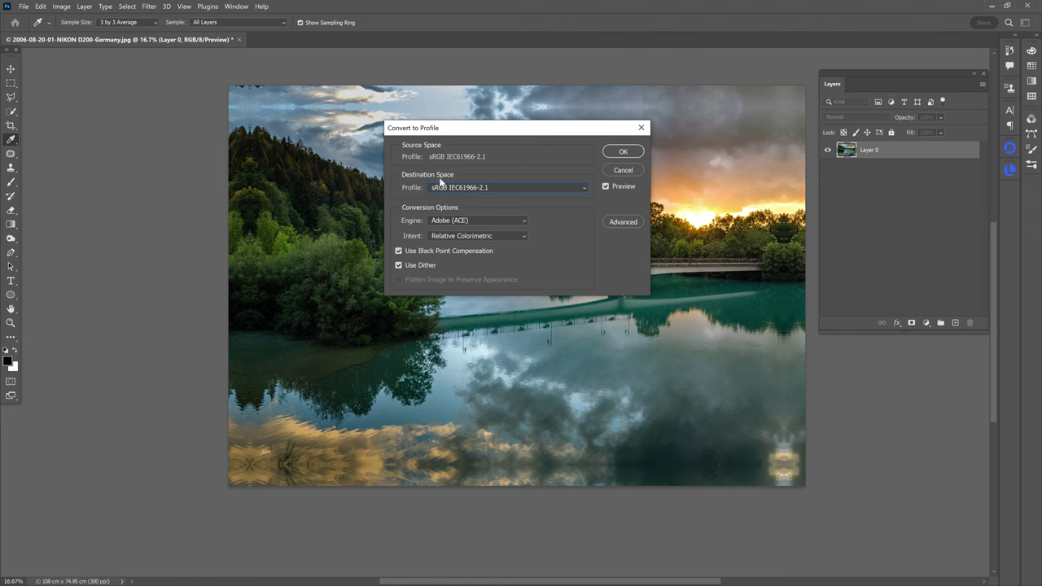
left_click(471, 188)
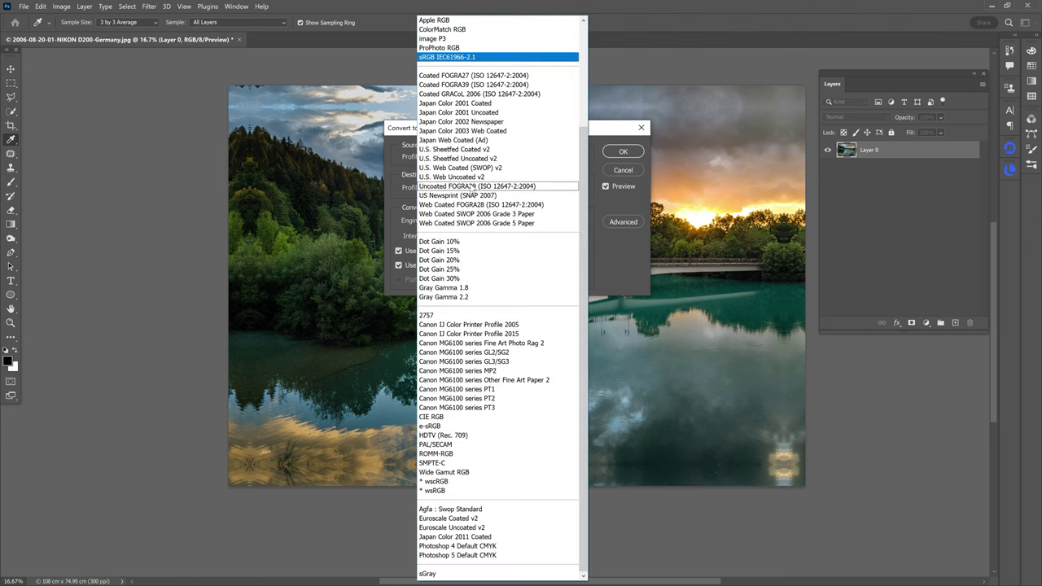
left_click(467, 57)
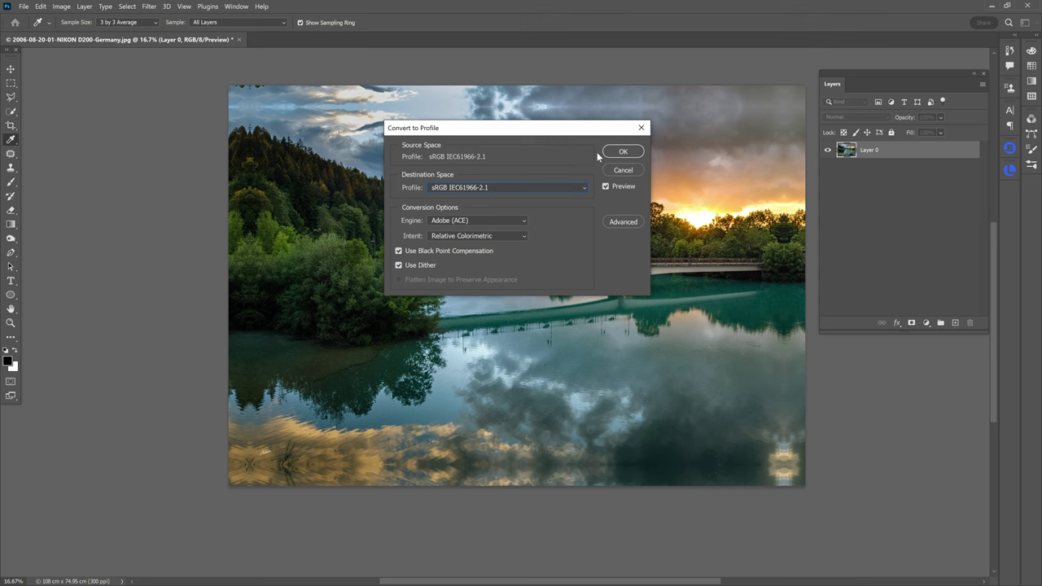
key("v")
left_click(623, 151)
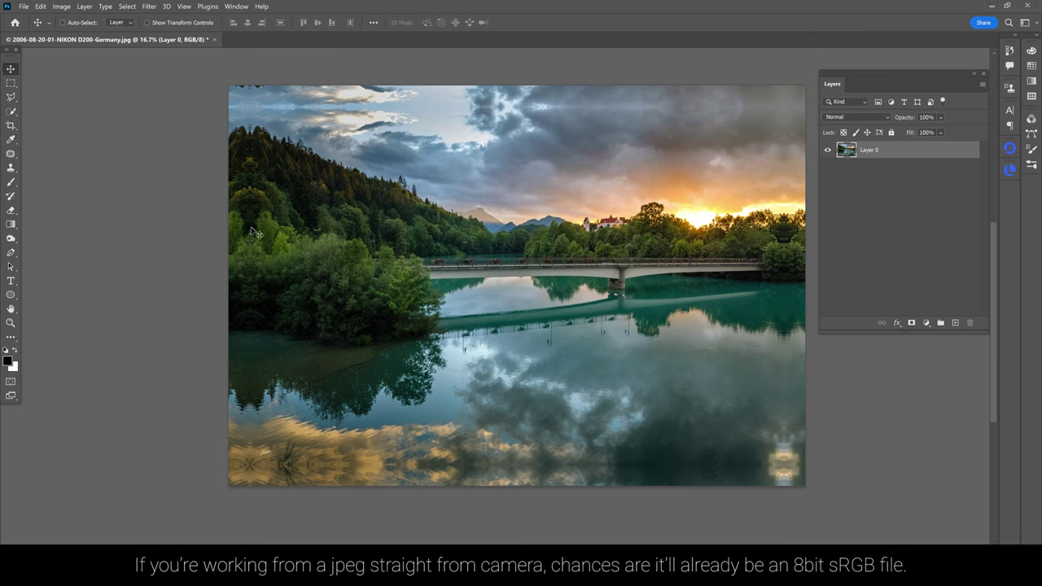
Save a copy with 'RGB-4cm' added to the file name as a quality-12 Maximum JPEG
left_click(30, 7)
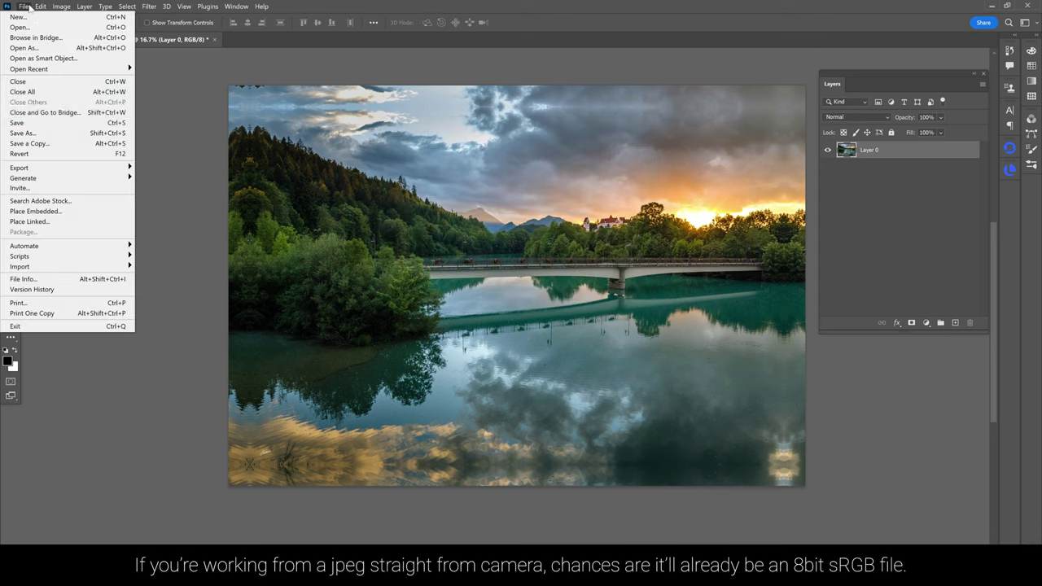
left_click(29, 145)
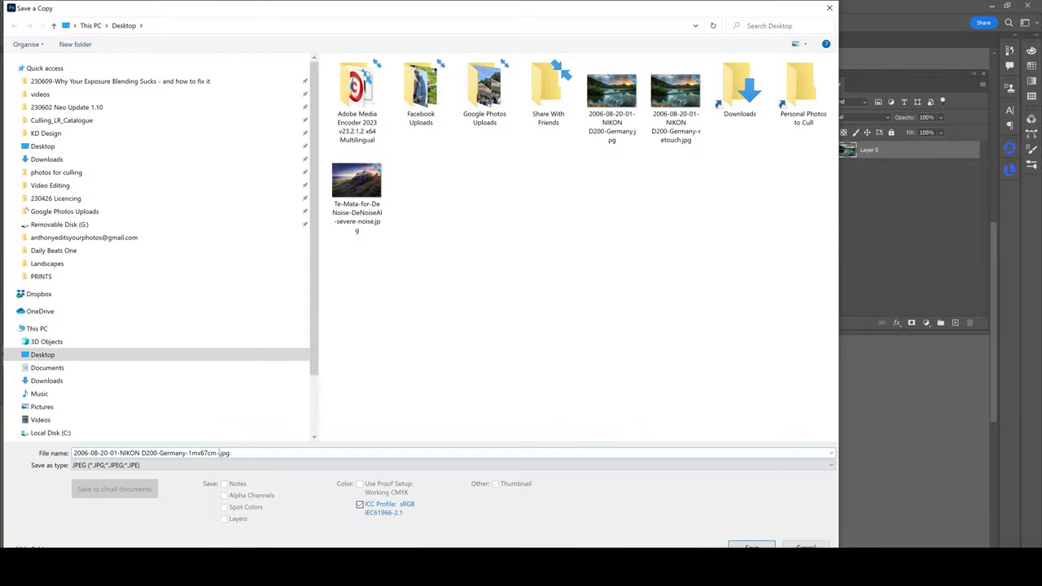
type("RG")
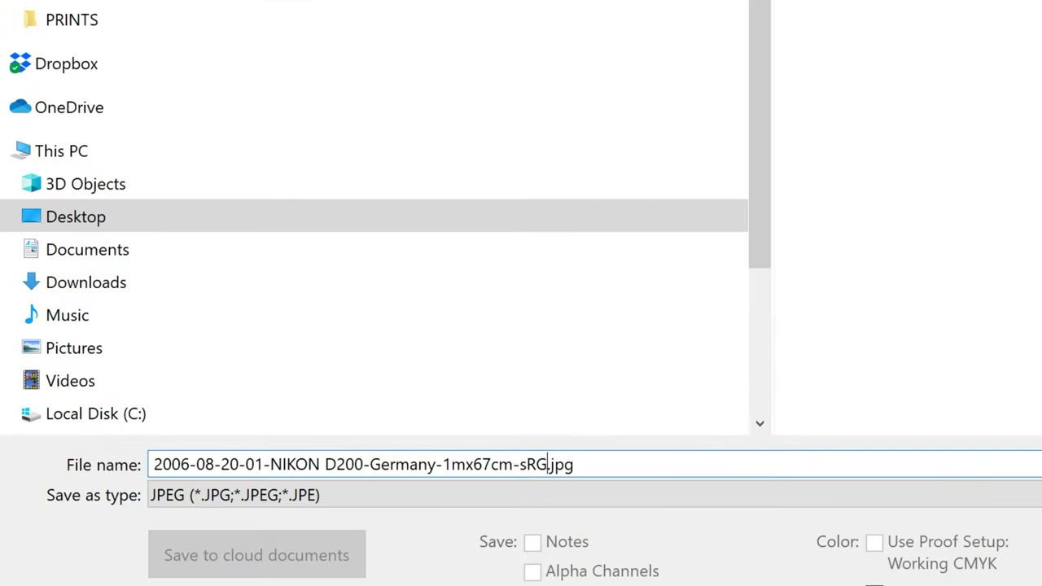
type("B-4cm")
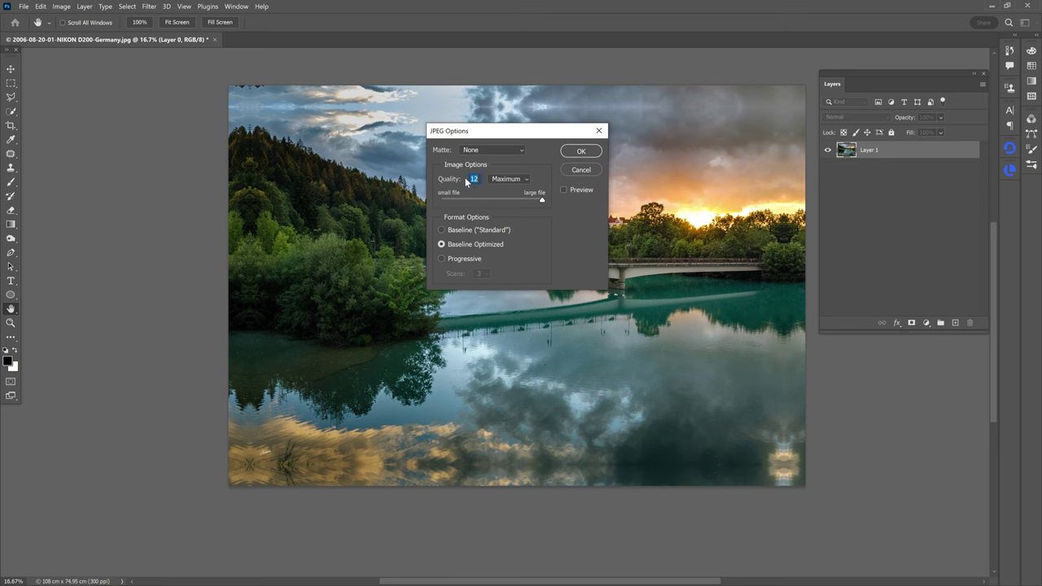
left_click(576, 151)
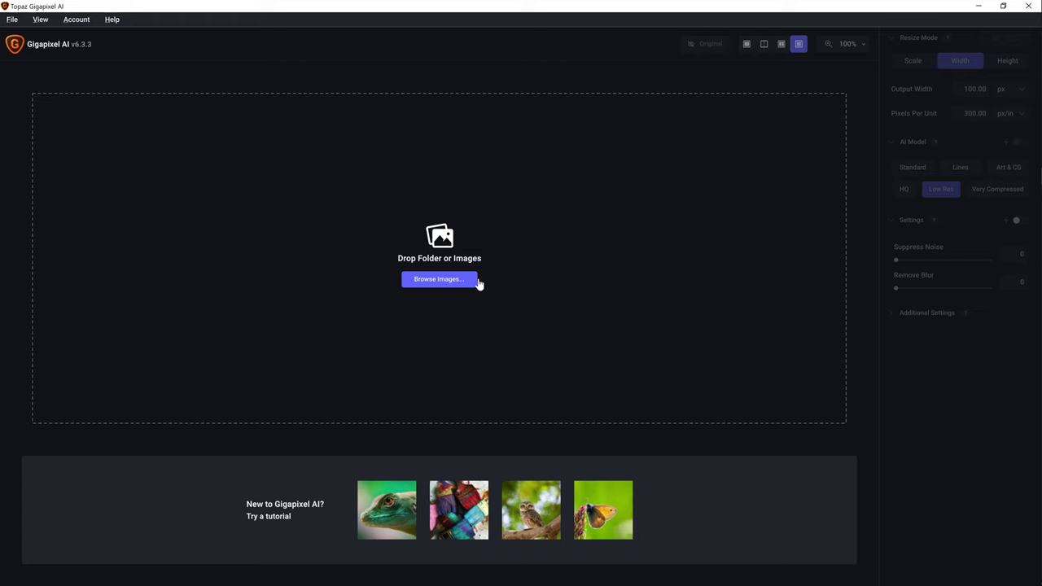
Begin loading the lake-and-bridge landscape photo into Gigapixel AI for upscaling
left_click(468, 281)
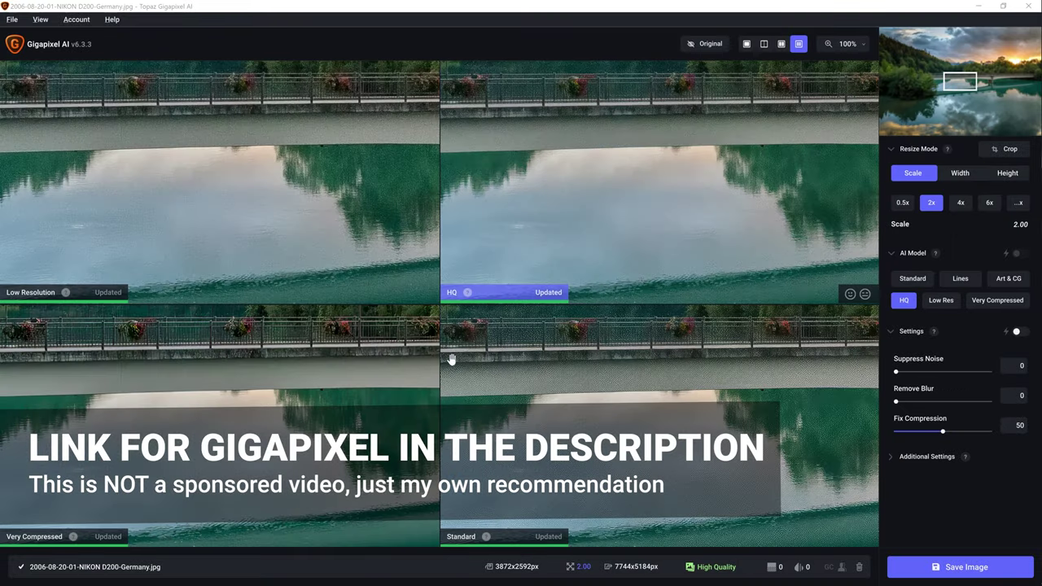
Compare the Low Res, HQ, Standard and Very Compressed previews, pick Very Compressed, and set scale to 2x
left_click(372, 242)
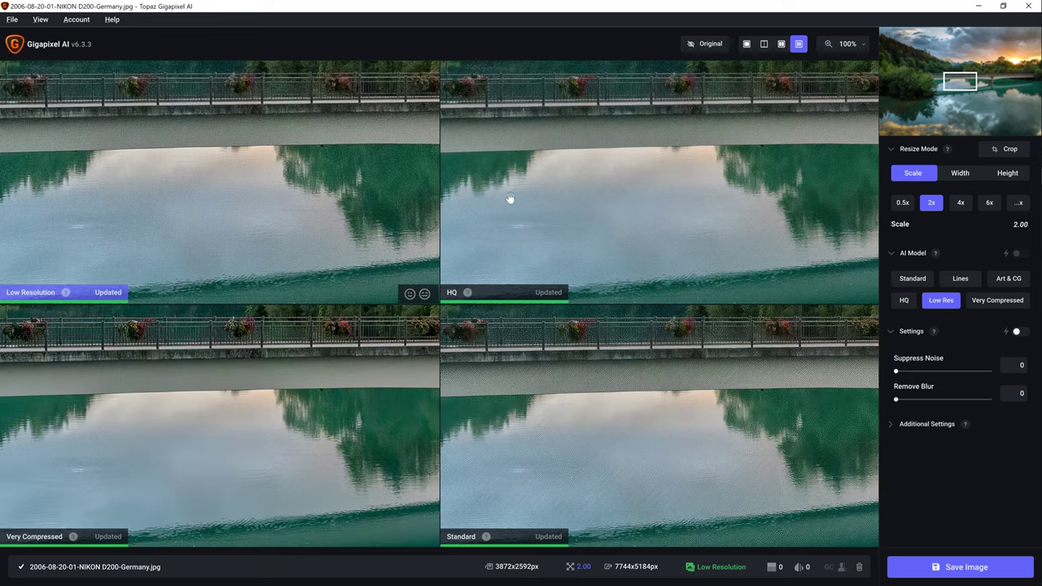
left_click(731, 260)
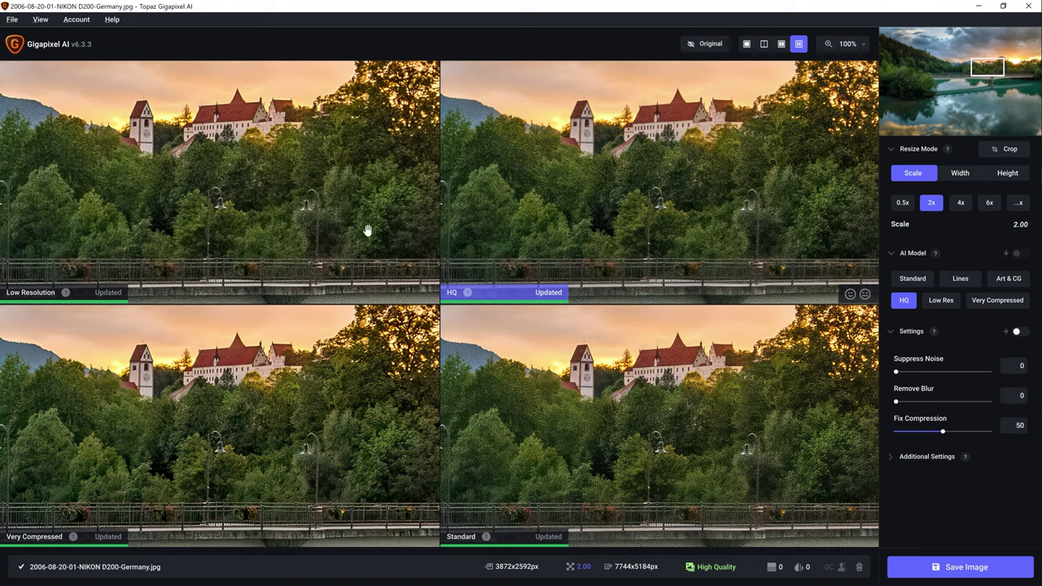
left_click(588, 375)
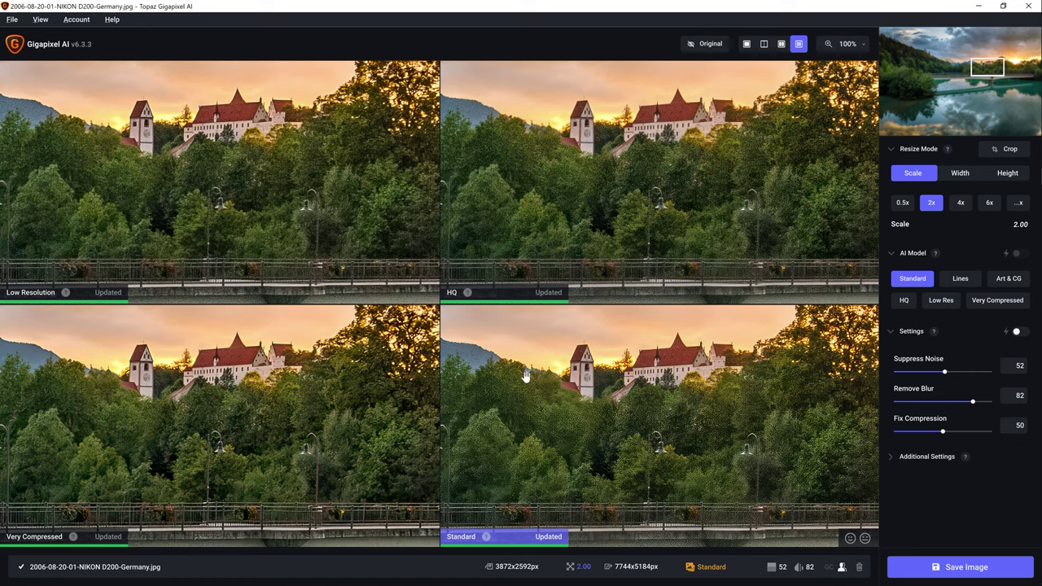
left_click(261, 173)
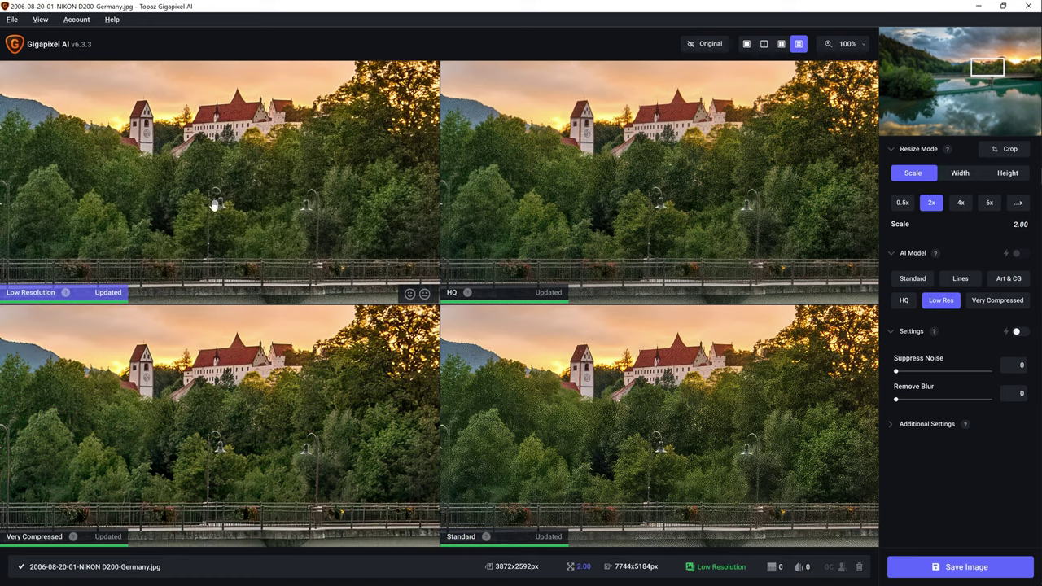
left_click(250, 379)
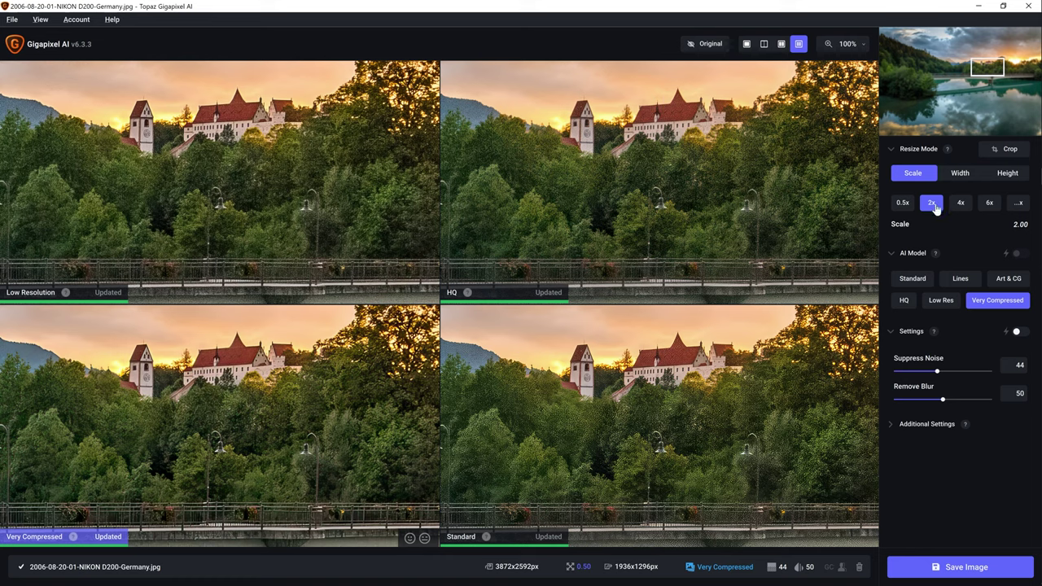
left_click(932, 203)
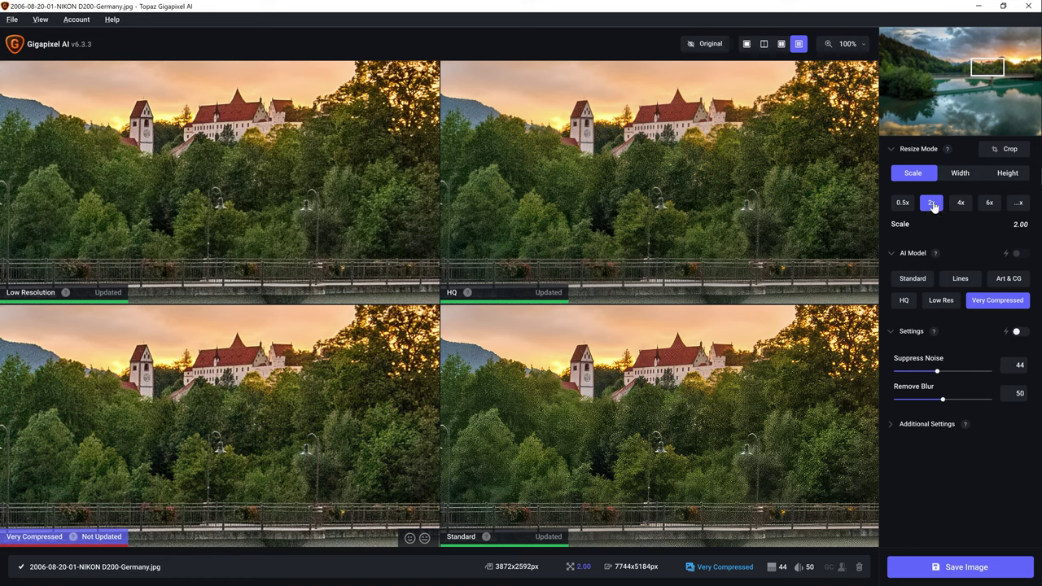
Size the output by width, in centimetres, to 100 cm
left_click(964, 173)
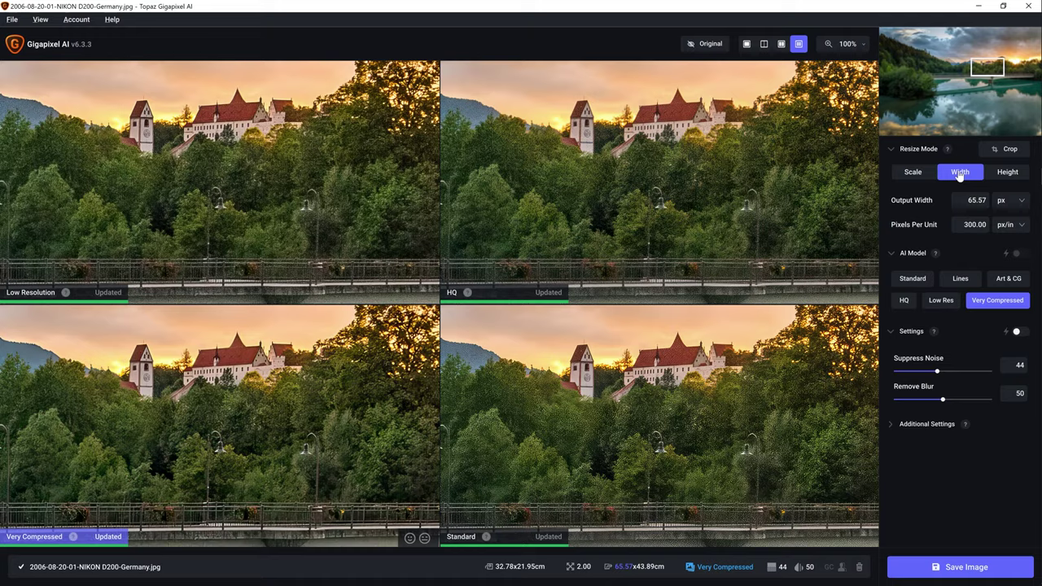
left_click(1008, 201)
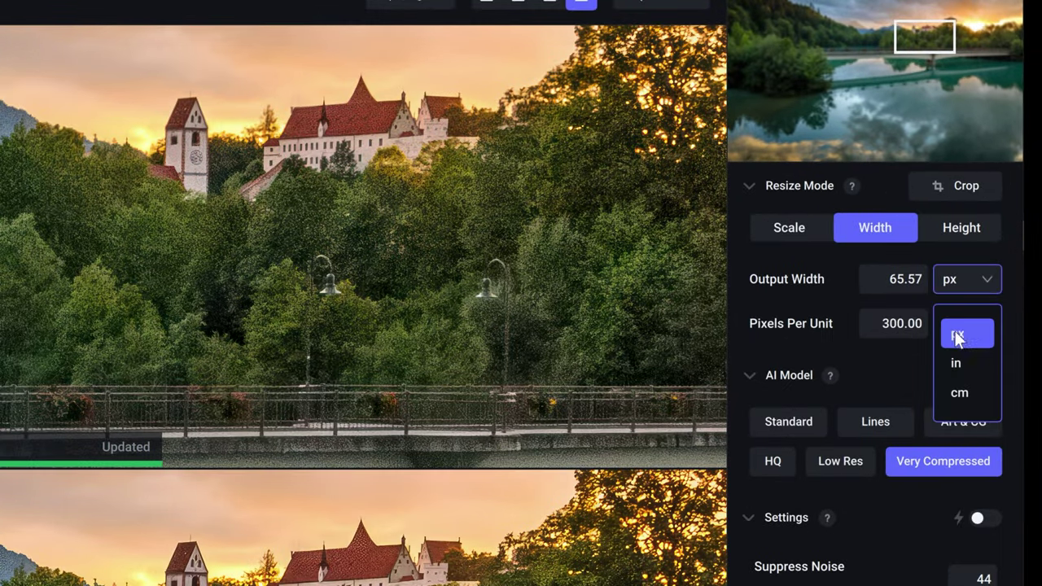
left_click(960, 392)
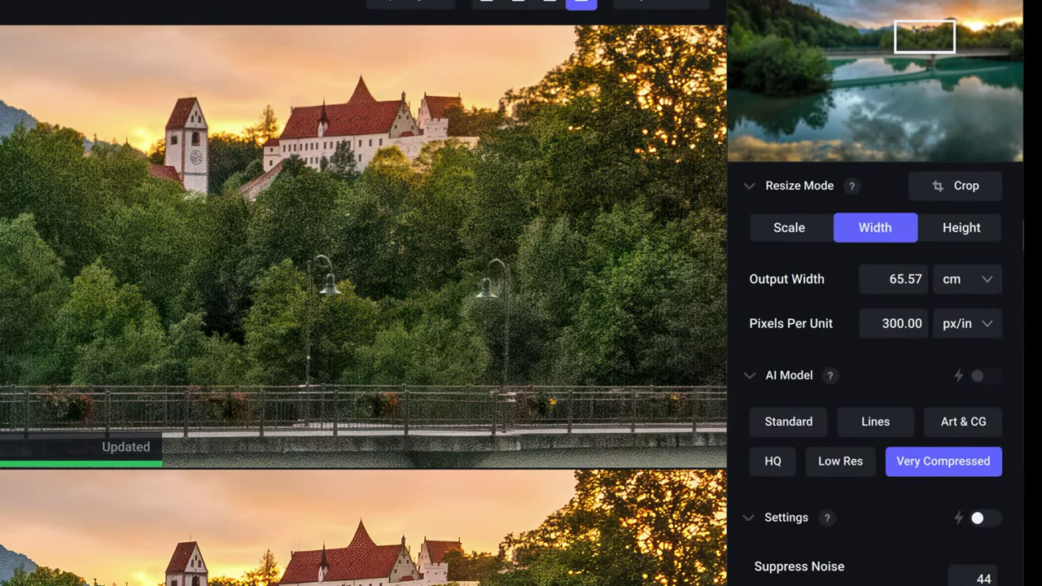
left_click(893, 279)
type("100")
key("Tab")
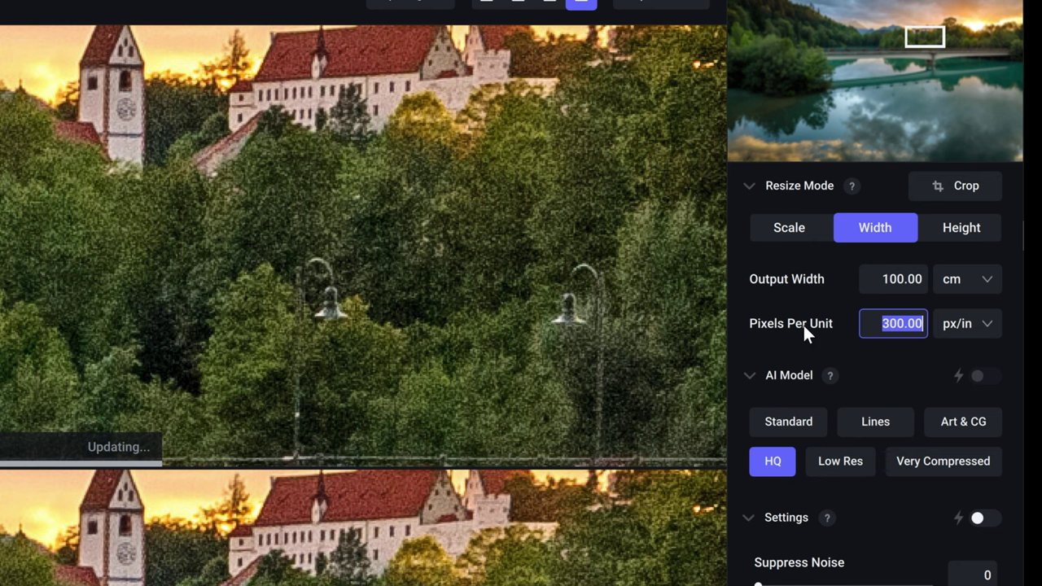
Keep the output resolution at 300 pixels per inch
left_click(977, 326)
left_click(959, 377)
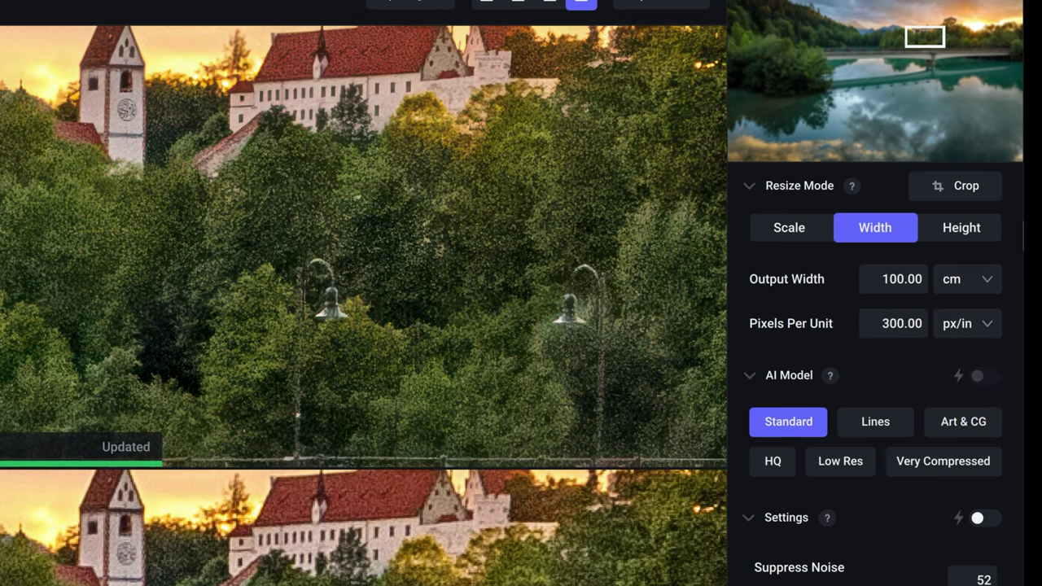
left_click(894, 324)
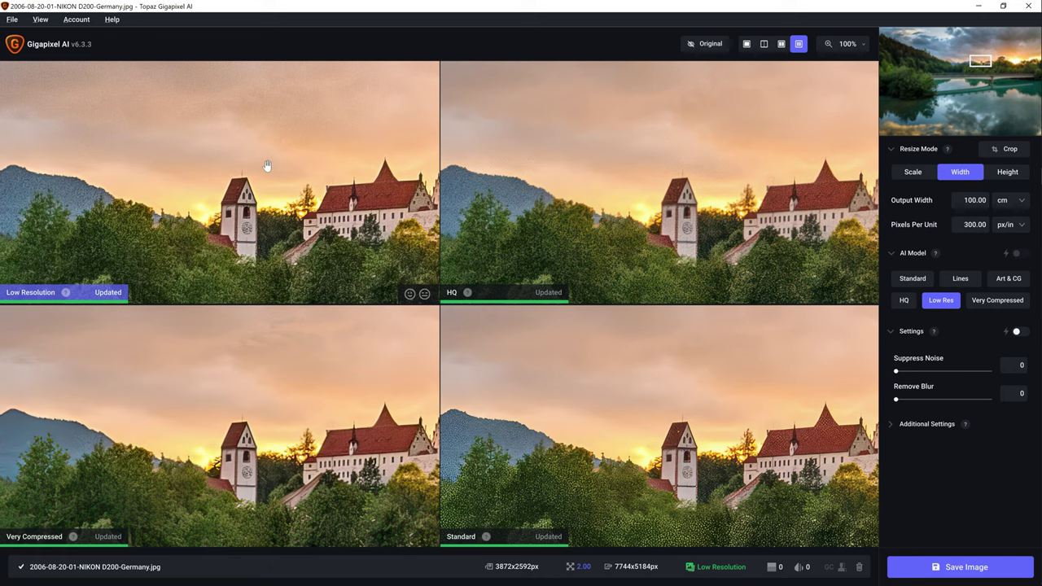
Raise Suppress Noise to about 83 while inspecting the sky, forested slope and mountain peak
left_click_drag(179, 189, 361, 226)
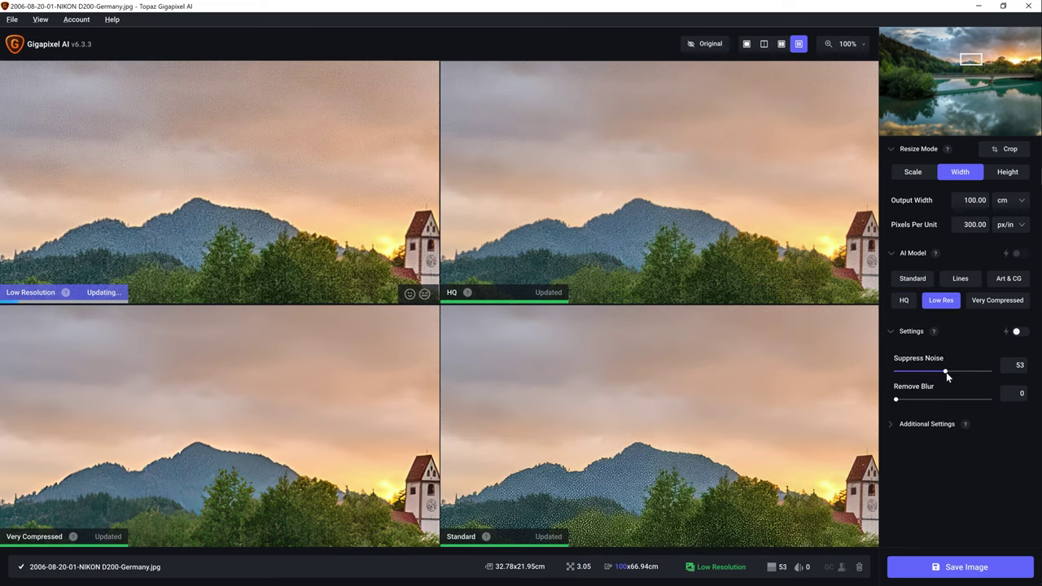
left_click_drag(947, 376, 984, 377)
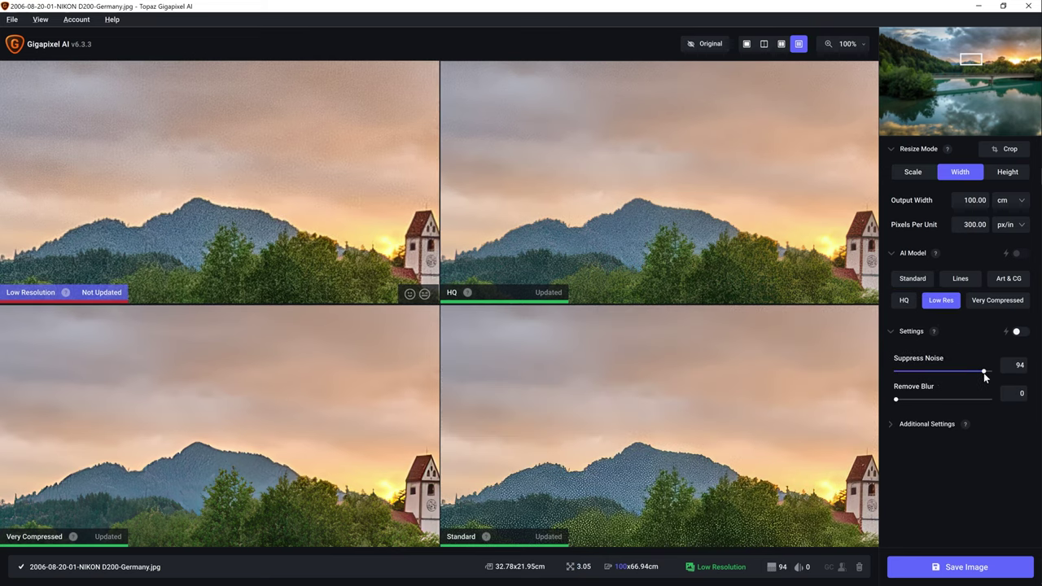
left_click_drag(245, 342, 700, 220)
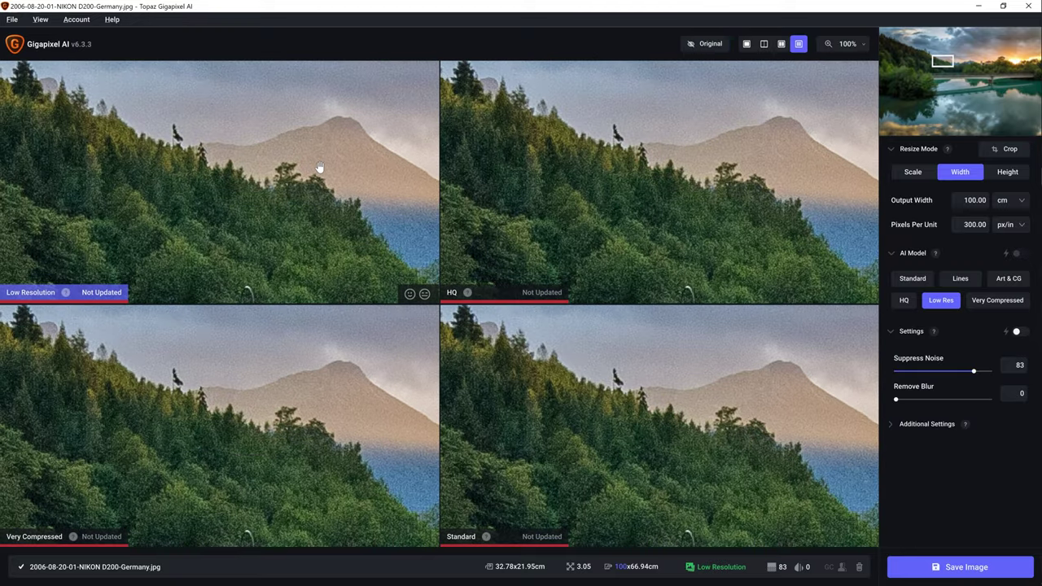
left_click_drag(353, 177, 173, 190)
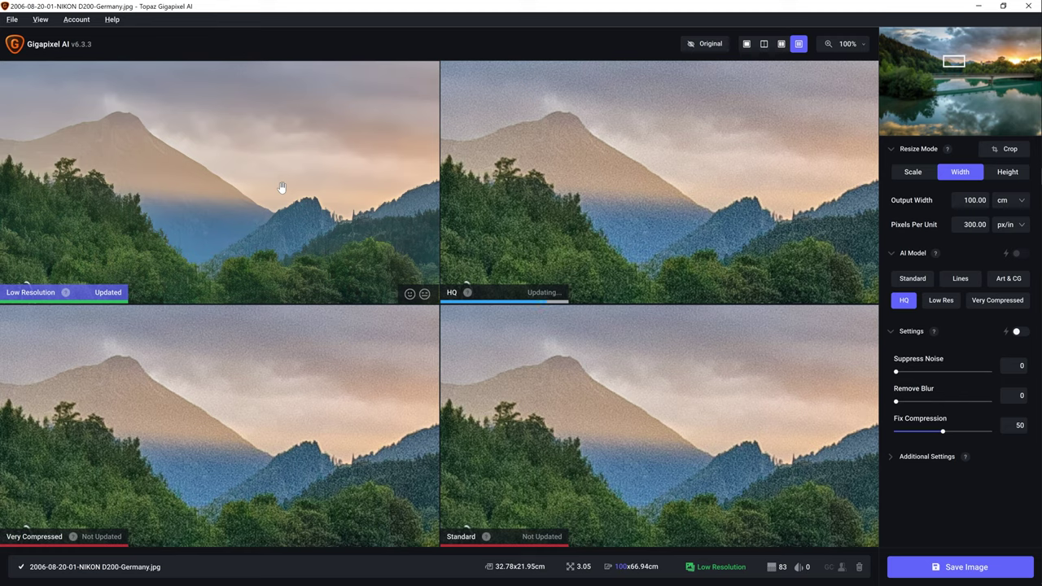
left_click(747, 44)
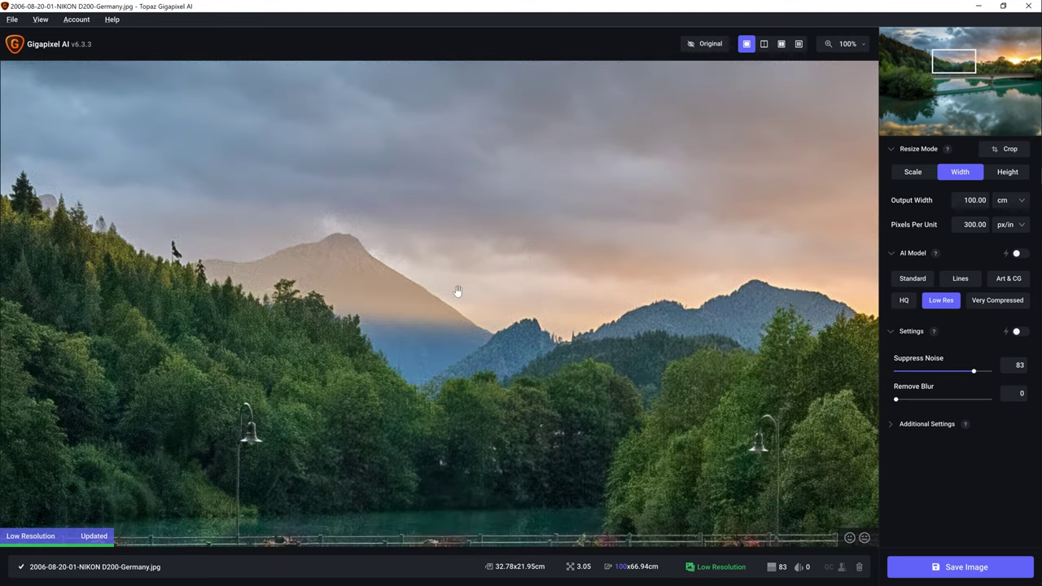
left_click(510, 145)
left_click_drag(252, 357, 457, 167)
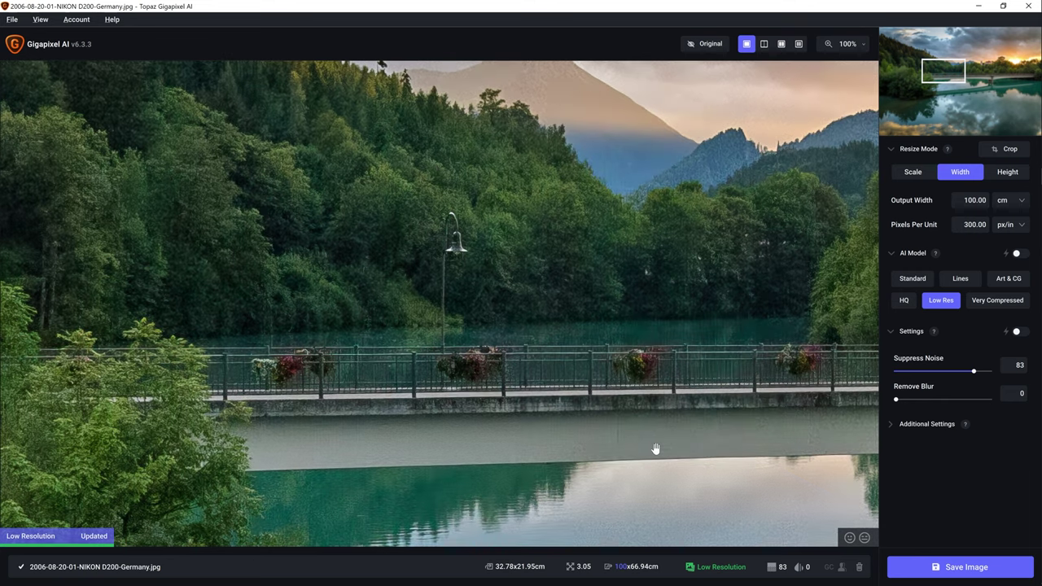
left_click_drag(657, 447, 407, 266)
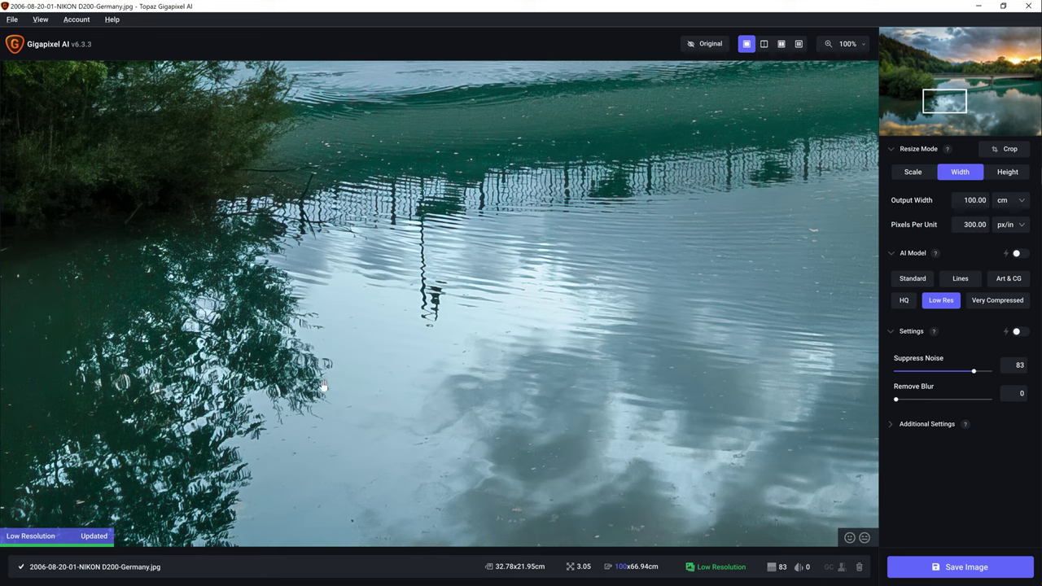
left_click(502, 318)
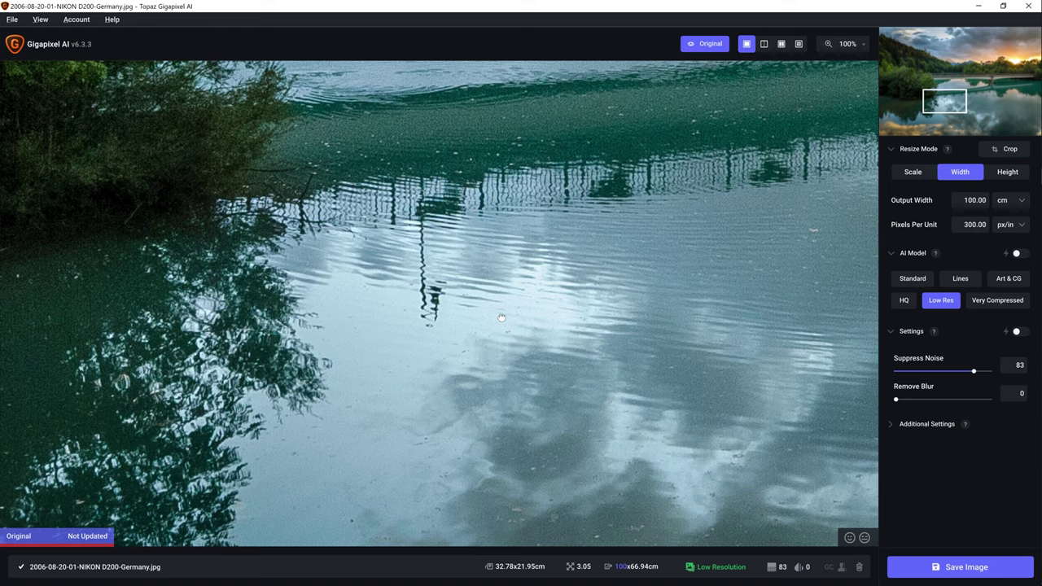
left_click_drag(502, 318, 502, 316)
left_click_drag(607, 302, 621, 117)
left_click_drag(710, 140, 628, 498)
Compare before/after in Split View, try Very Compressed, settle on Low Res, and open Save Image
left_click(764, 44)
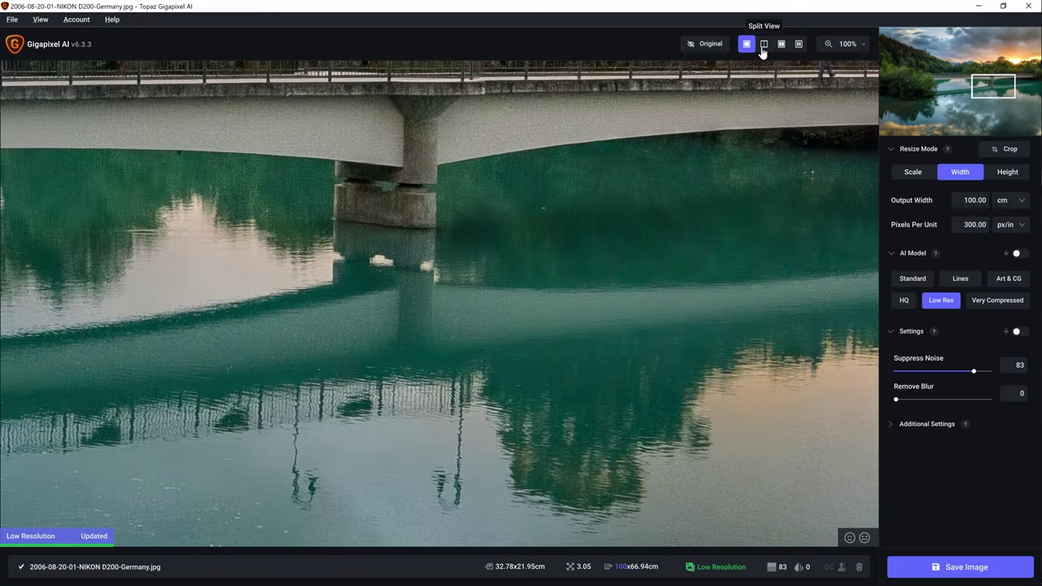
left_click_drag(441, 204, 308, 224)
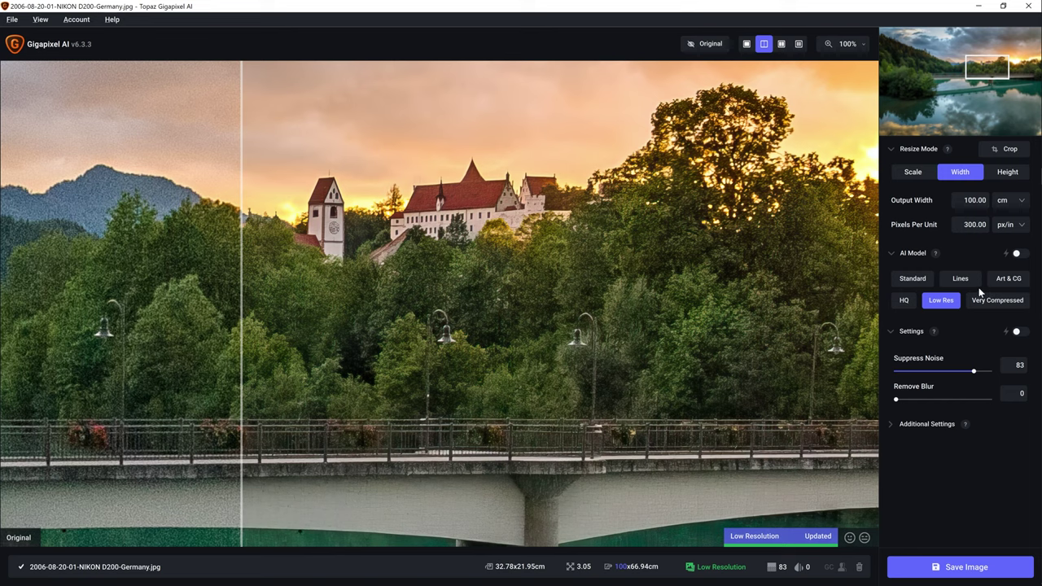
left_click(988, 306)
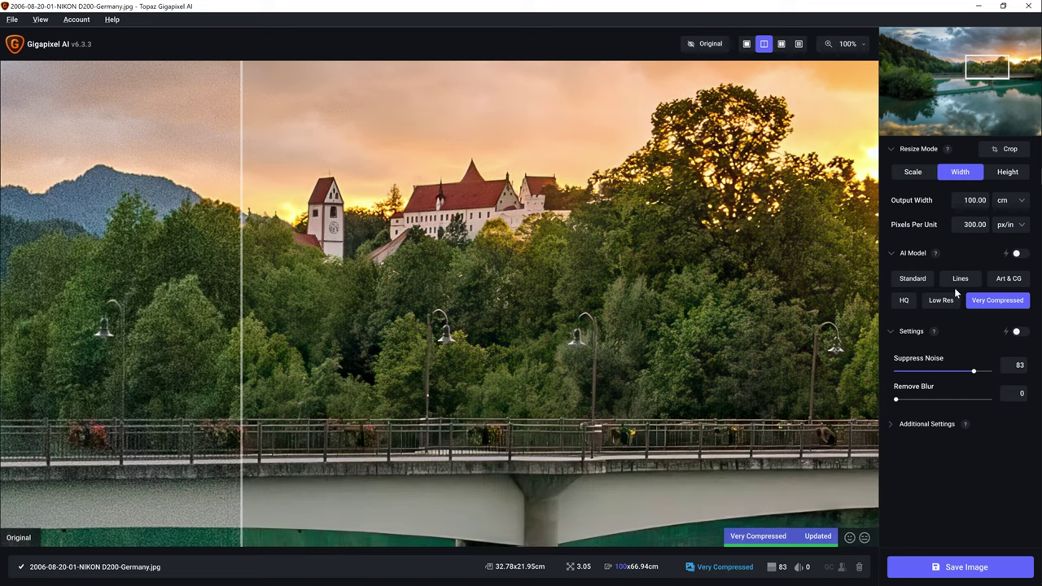
left_click_drag(242, 254, 257, 381)
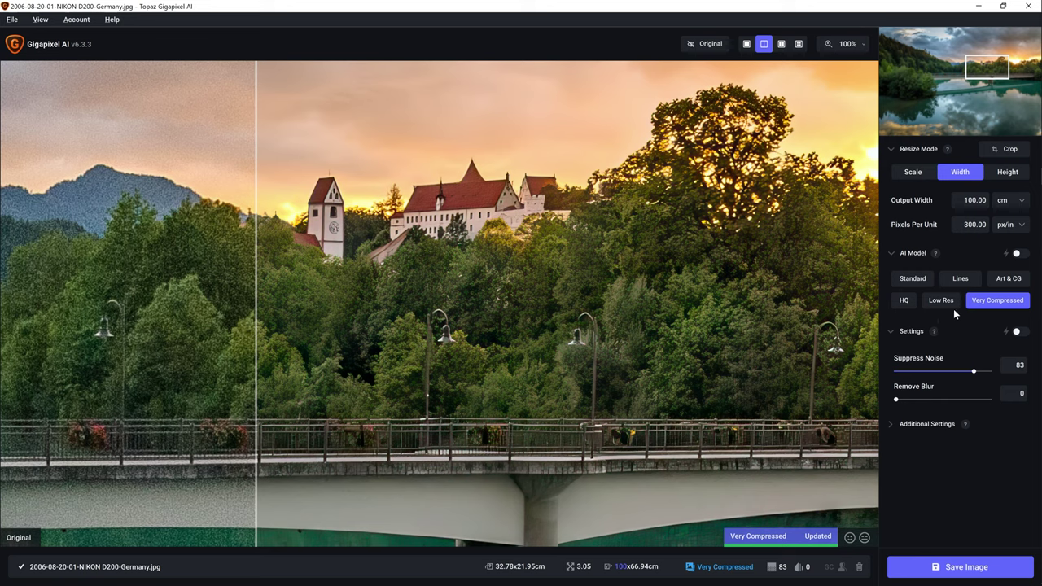
left_click(942, 300)
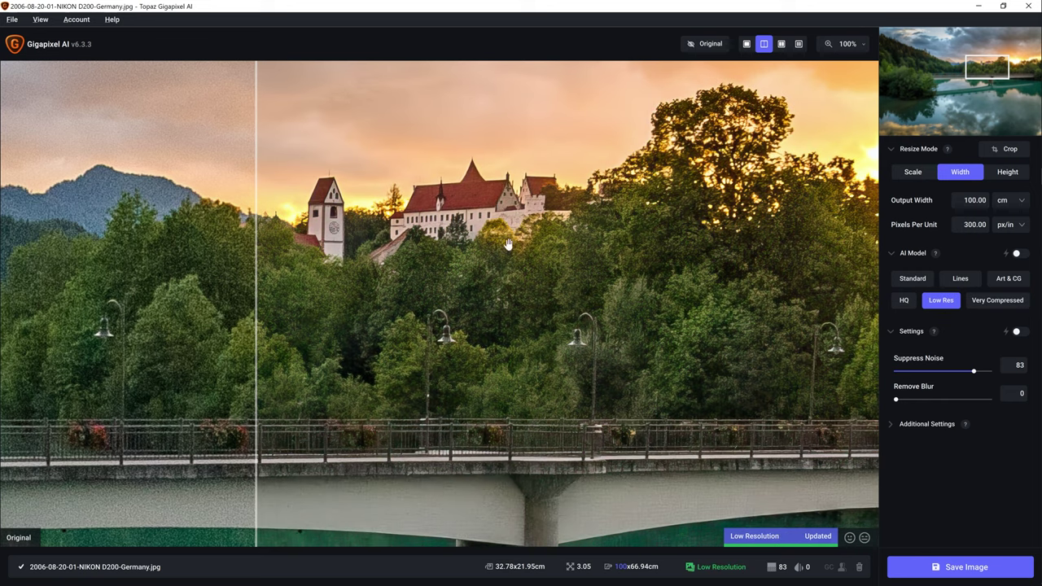
left_click(939, 568)
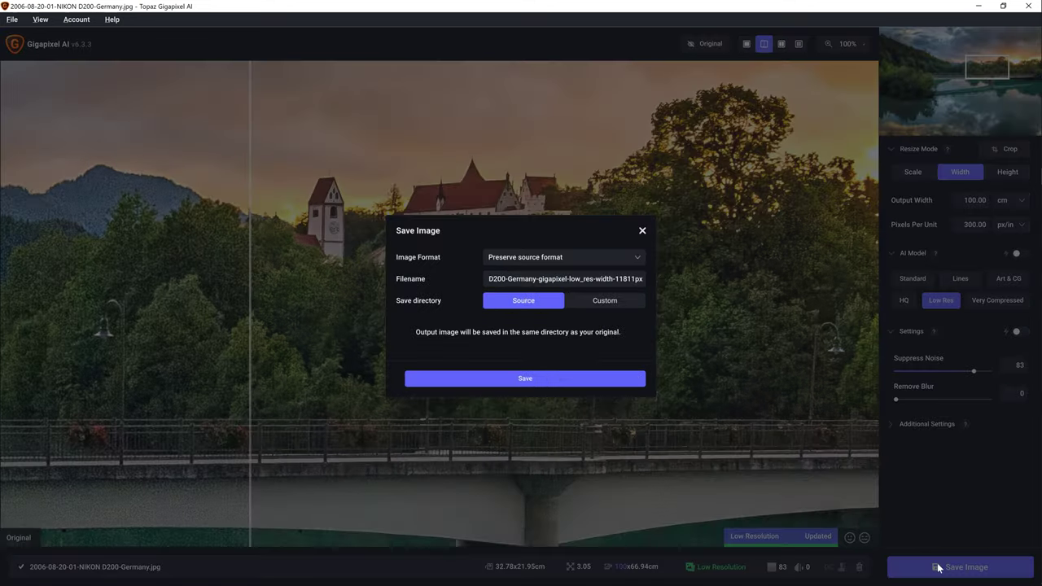
Save D200-Germany-gigapixel-low_res-width-11811px as a JPEG beside the original
left_click(552, 378)
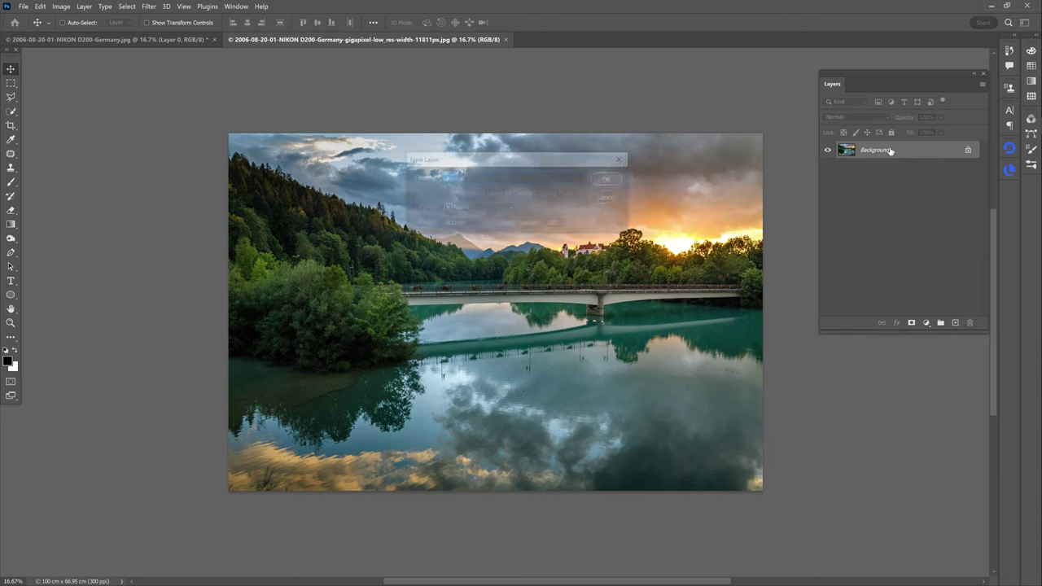
Enlarge the canvas by 8 cm and fill the left and right borders with merged mirrored copies
type("8")
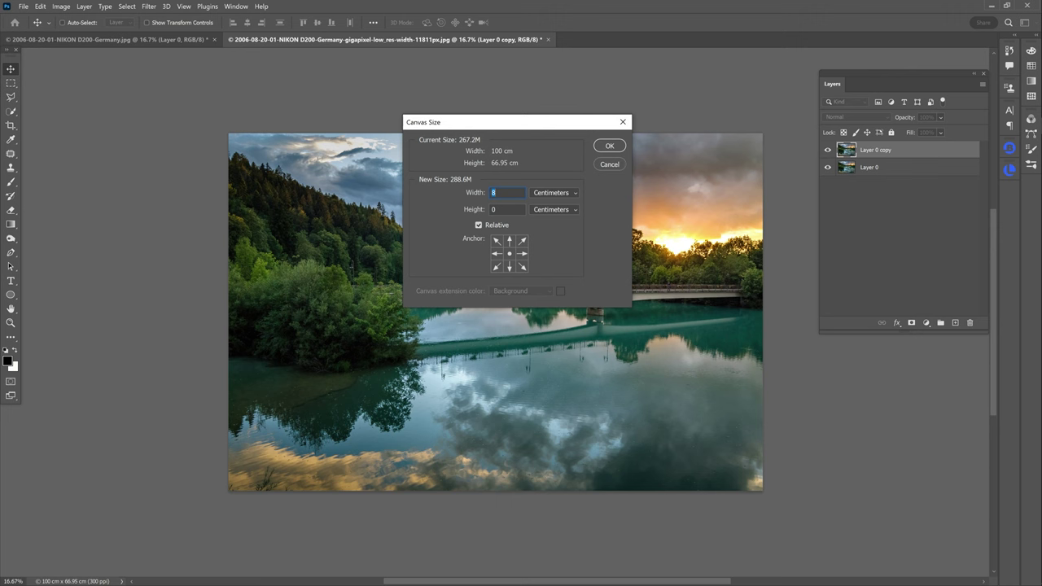
left_click(610, 146)
key("ctrl+j")
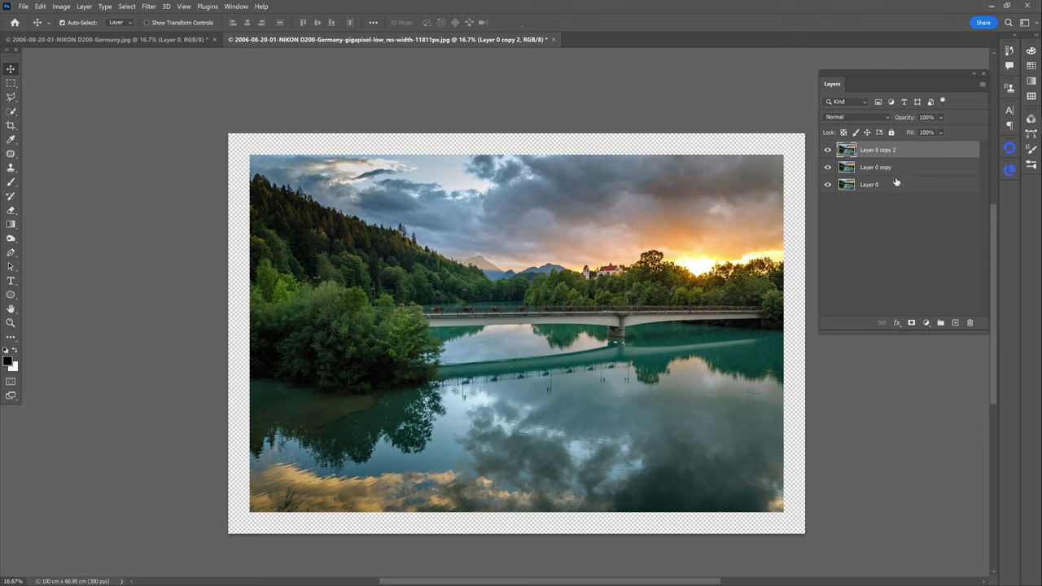
key("ctrl+t")
left_click_drag(619, 294, 249, 333)
key("Return")
key("ctrl+j")
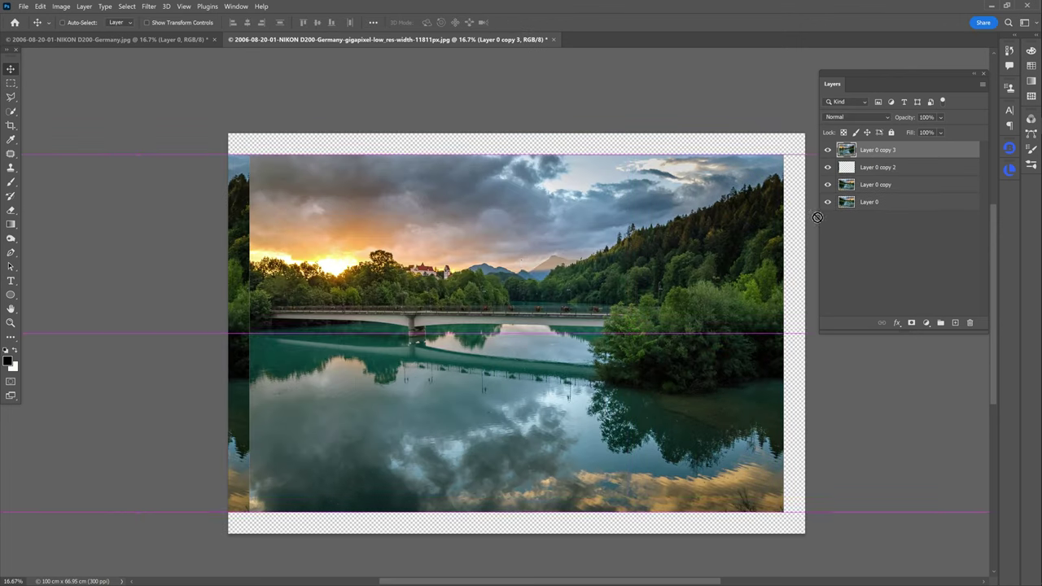
left_click_drag(772, 228, 791, 227)
left_click(875, 184)
left_click(878, 150, "shift")
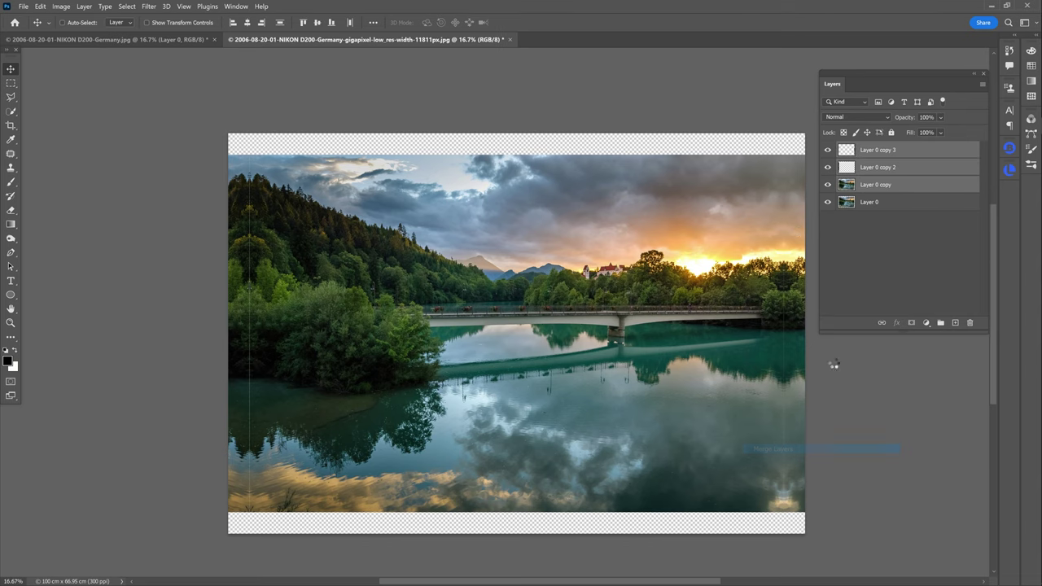
key("ctrl+e")
Flip a copy of the side-wrap layer vertically and place copies along the top and bottom borders
key("ctrl+j")
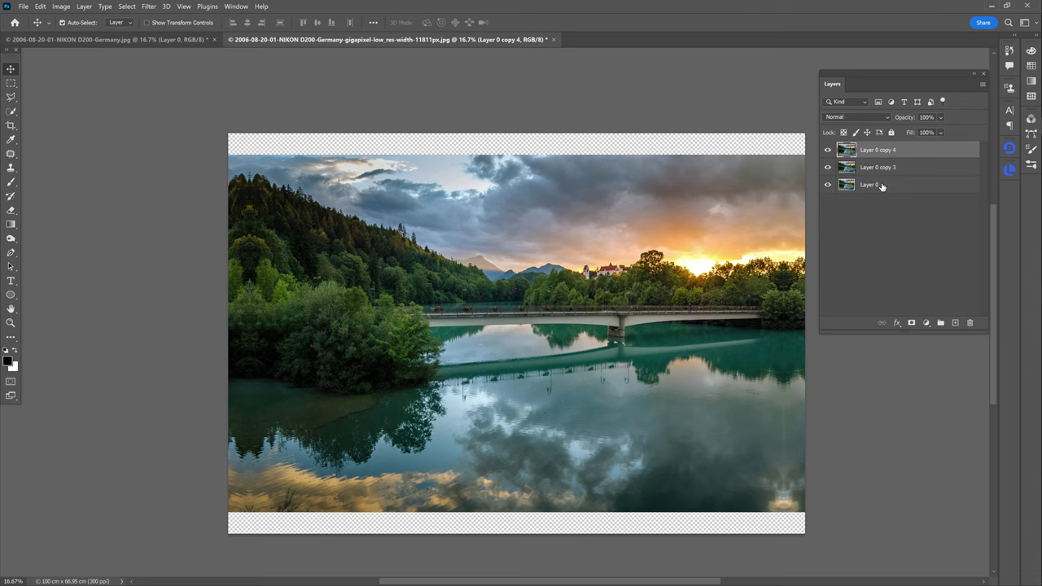
key("ctrl+t")
right_click(469, 206)
left_click(501, 425)
left_click_drag(540, 306, 575, 152)
key("Return")
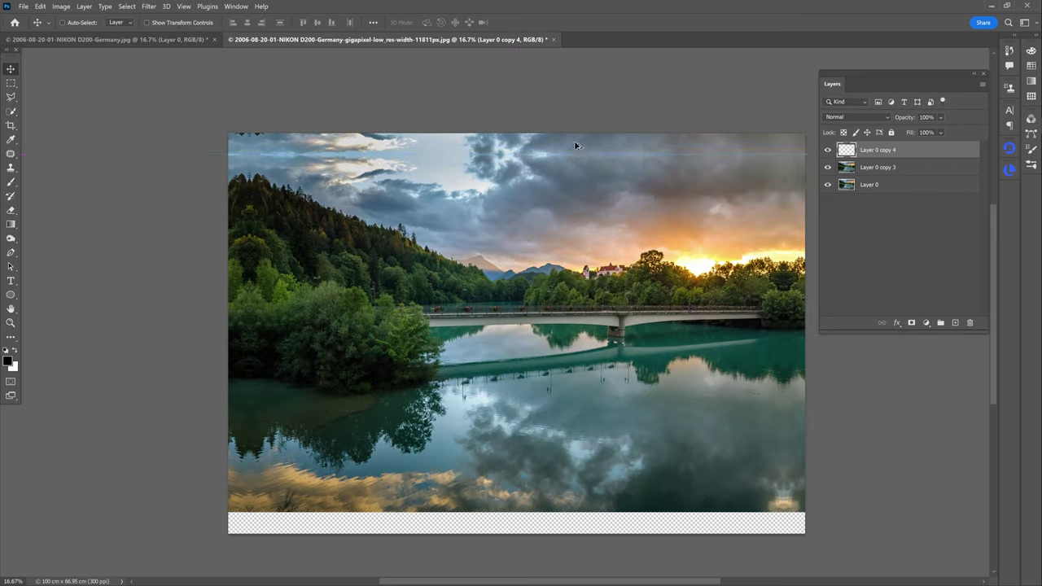
key("ctrl+j")
left_click_drag(575, 189, 550, 525)
Place the signature and scale it to about 16% in the photo's lower-left corner
left_click(23, 7)
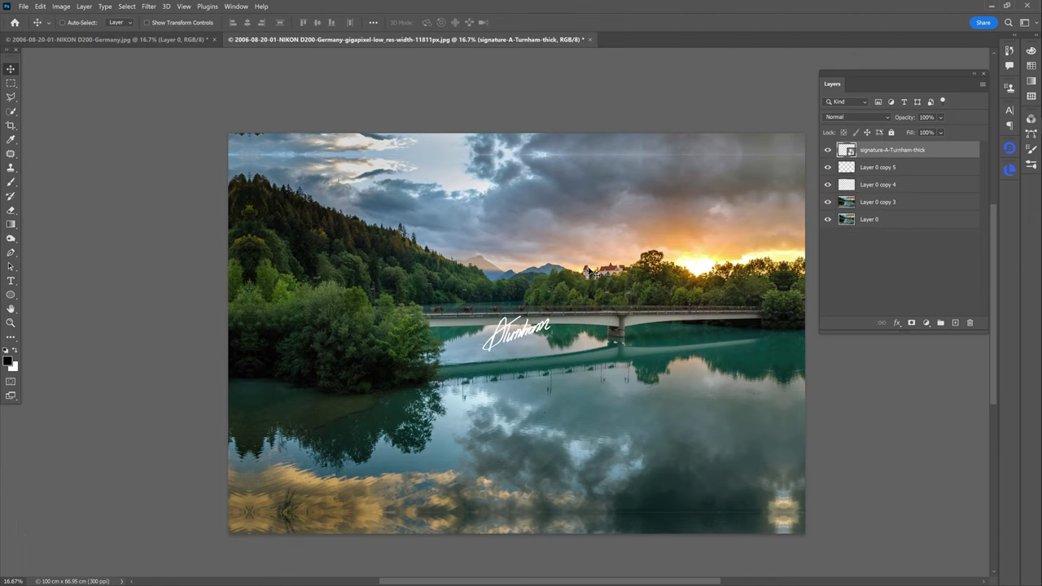
key("ctrl+t")
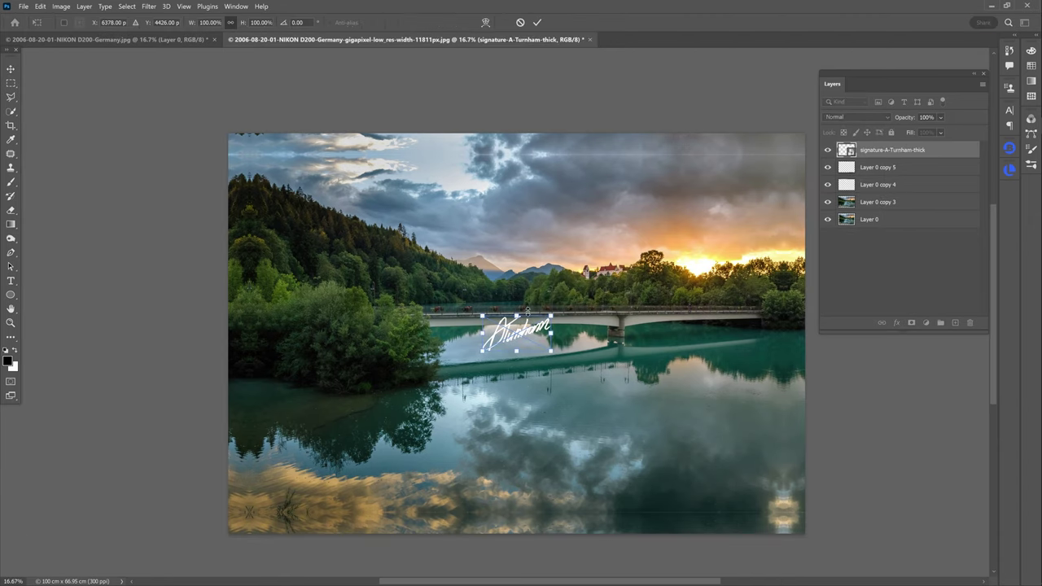
mouse_move(552, 314)
left_mouse_down()
mouse_move(259, 505)
mouse_move(268, 505)
left_mouse_up()
key("Return")
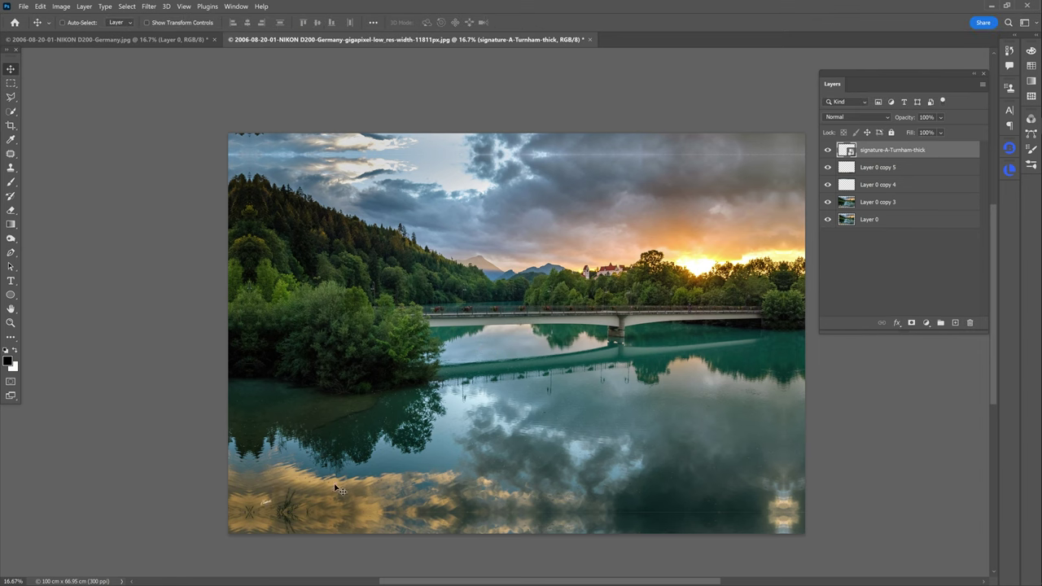
Toggle the mirrored border layers off to check, then select the mirrored layers
left_click_drag(828, 167, 830, 206)
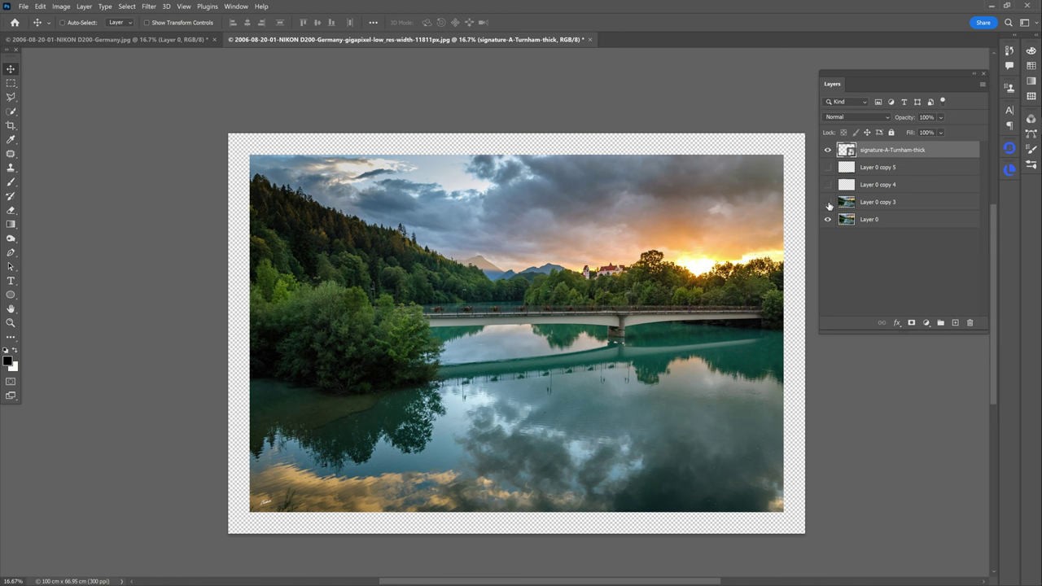
left_click(868, 224)
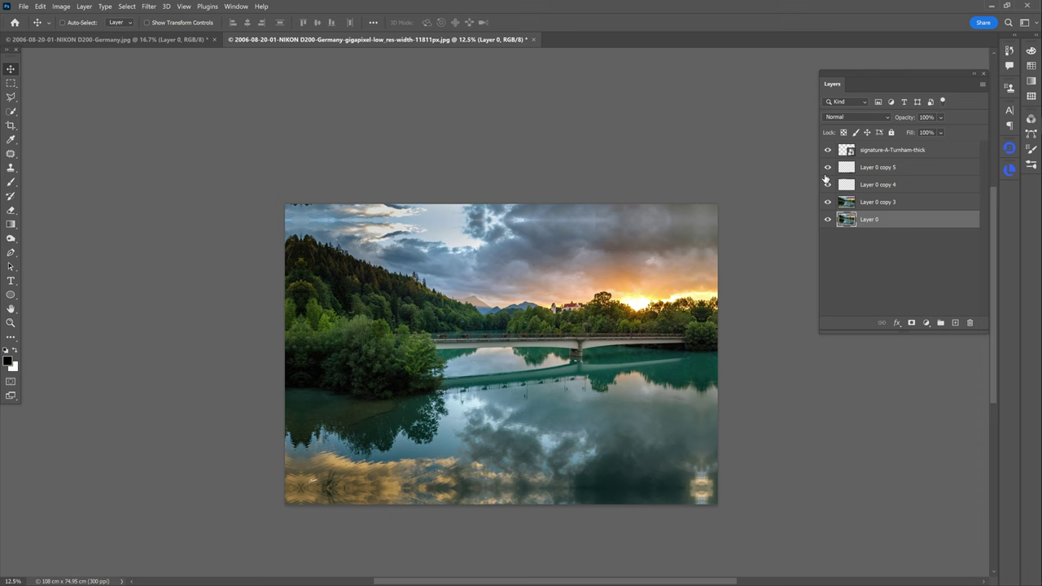
left_click(896, 167)
left_click(896, 202, "shift")
Duplicate the mirrored layers and flatten the image into a single layer
key("ctrl+j")
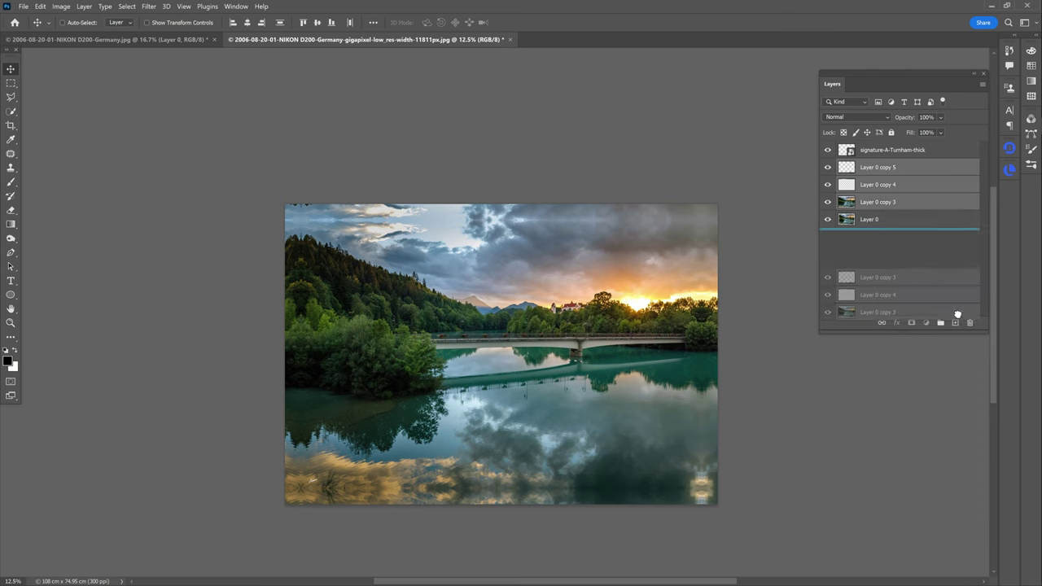
key("ctrl+j")
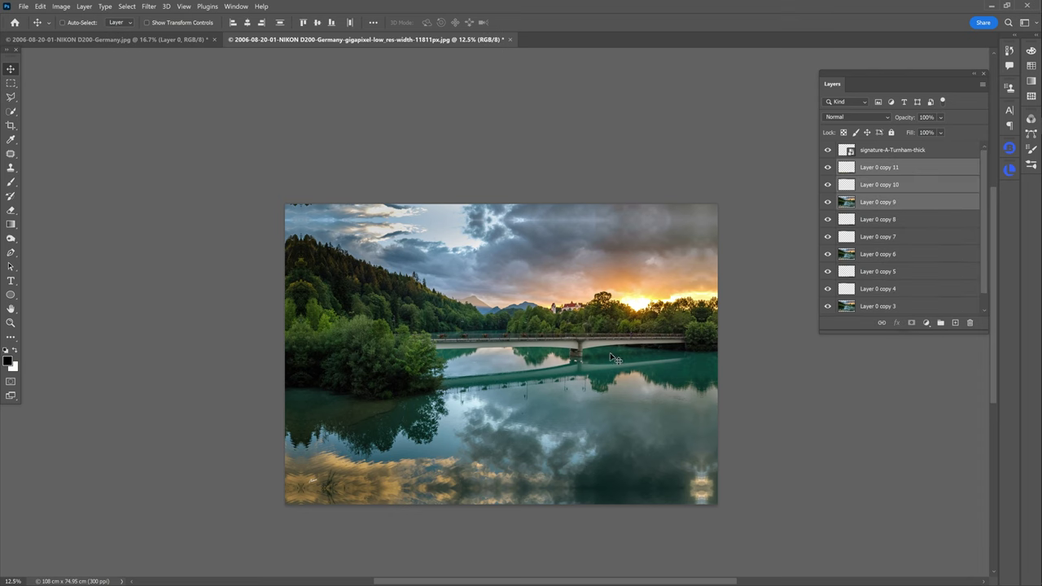
scroll(610, 352, "up", 1)
left_click(983, 83)
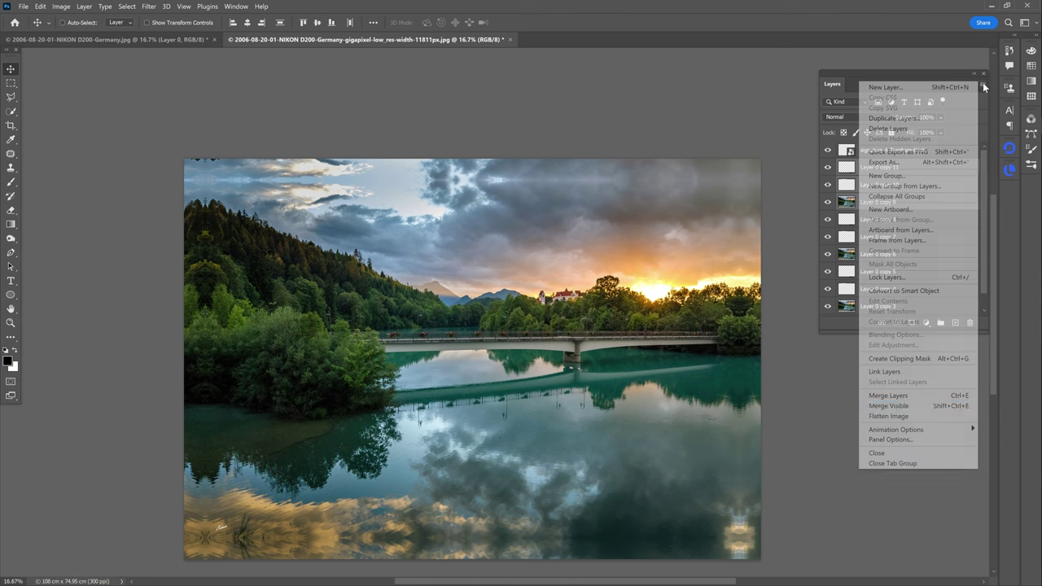
left_click(922, 417)
Convert the image to sRGB IEC61966-2.1 and 8 bits per channel
left_click(37, 7)
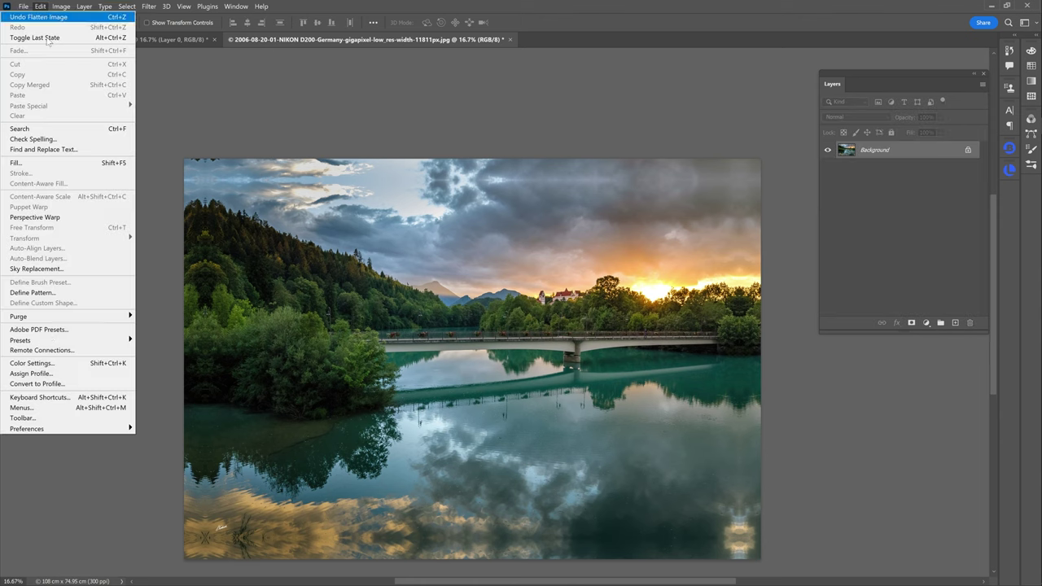
left_click(49, 384)
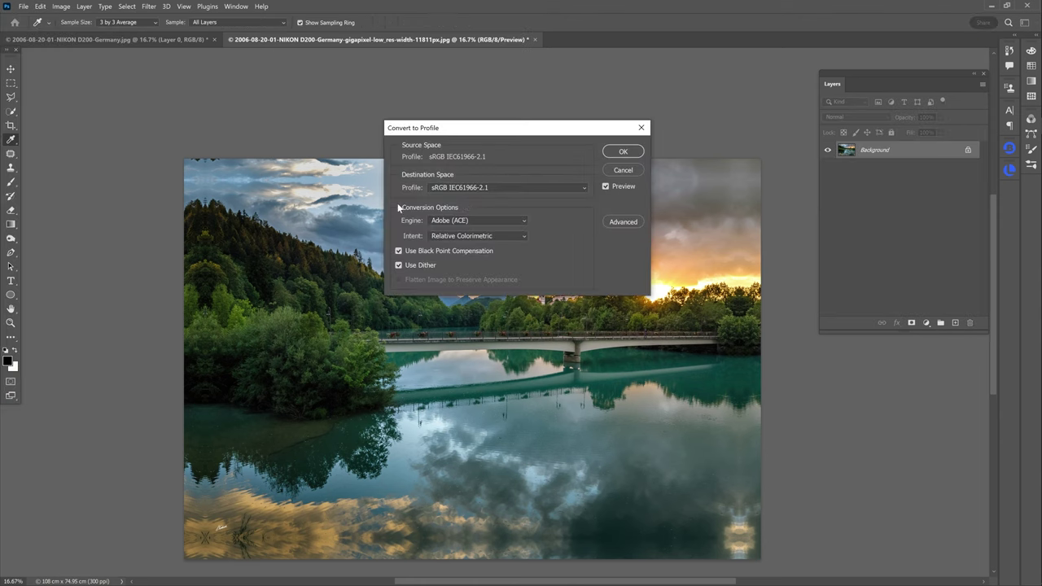
left_click(618, 151)
left_click(62, 6)
mouse_move(82, 17)
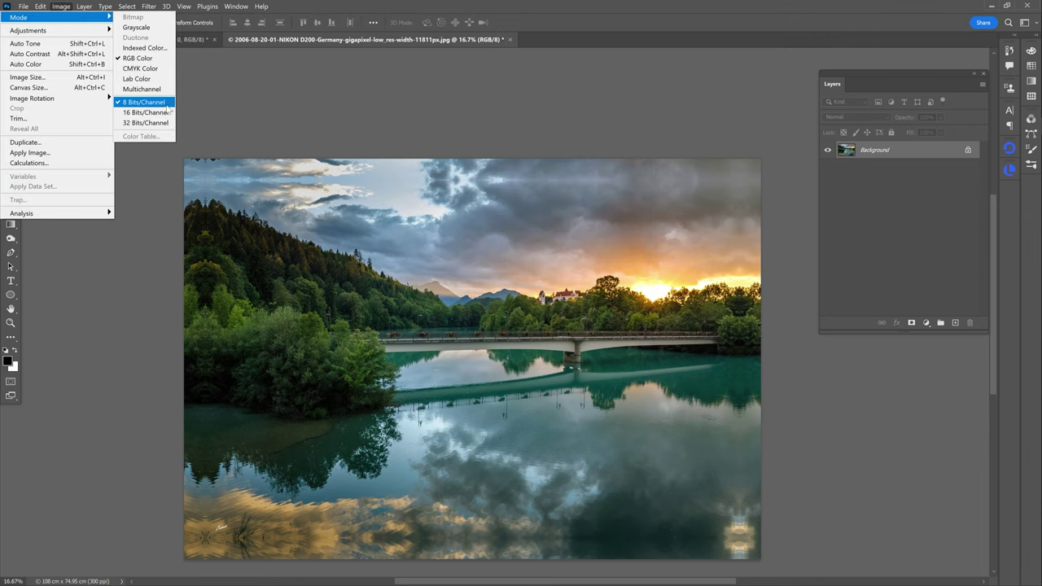
left_click(298, 104)
key("ctrl+plus")
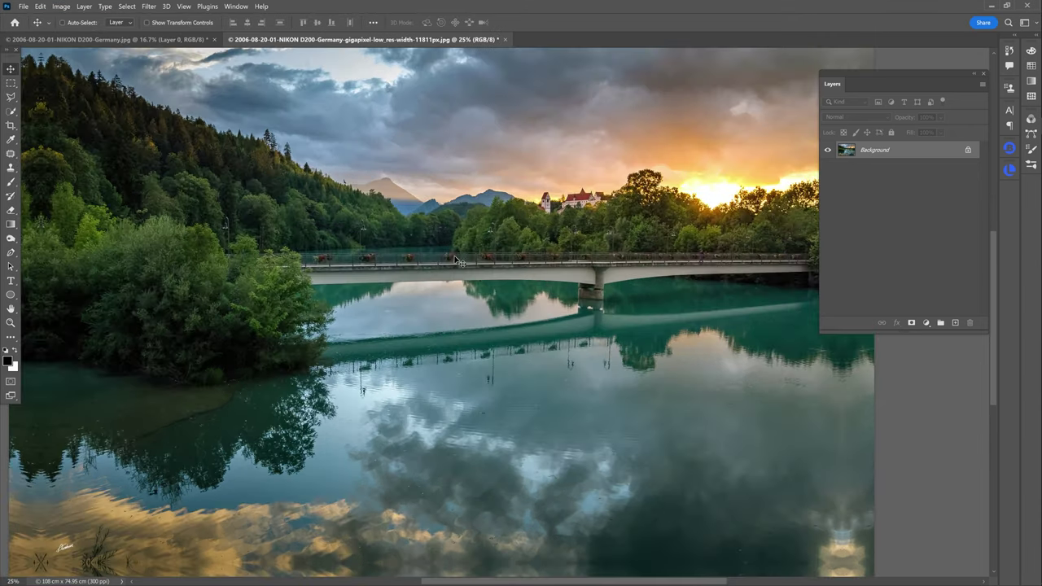
left_click_drag(456, 258, 526, 267)
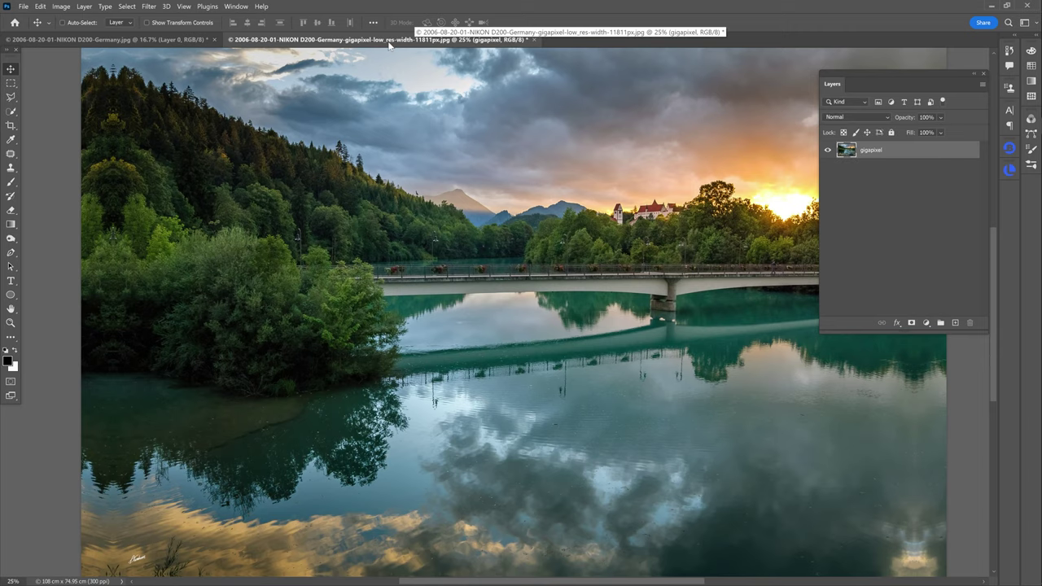
Copy the gigapixel layer into the Germany document and close its own window without saving
left_click_drag(407, 39, 500, 101)
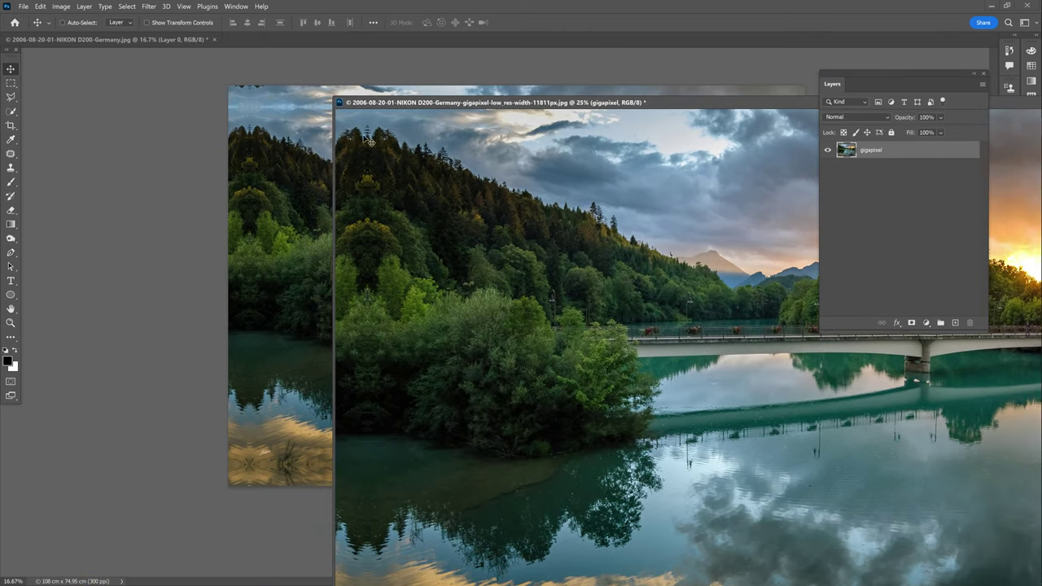
left_click_drag(456, 180, 295, 193)
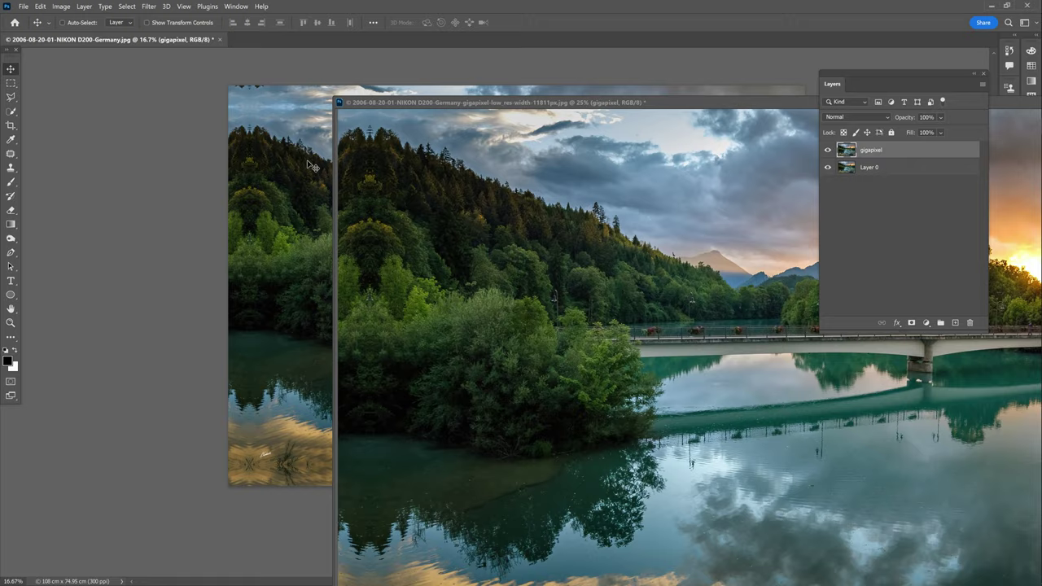
left_click_drag(481, 102, 253, 98)
left_click_drag(585, 91, 251, 82)
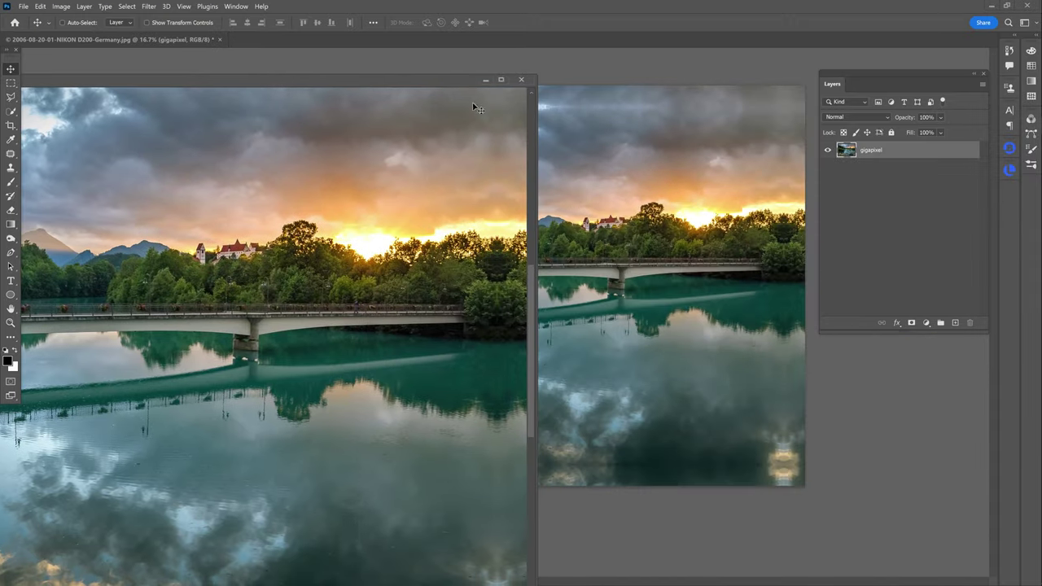
left_click(521, 81)
left_click(570, 234)
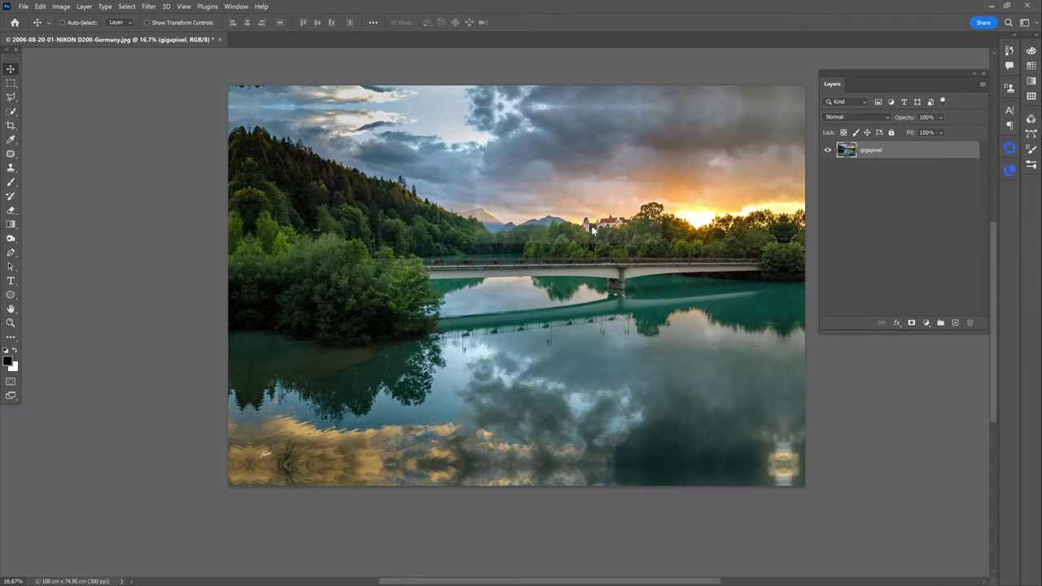
View the forest and bridge at 100% zoom
key("z")
left_click(498, 277)
left_click_drag(526, 167, 899, 488)
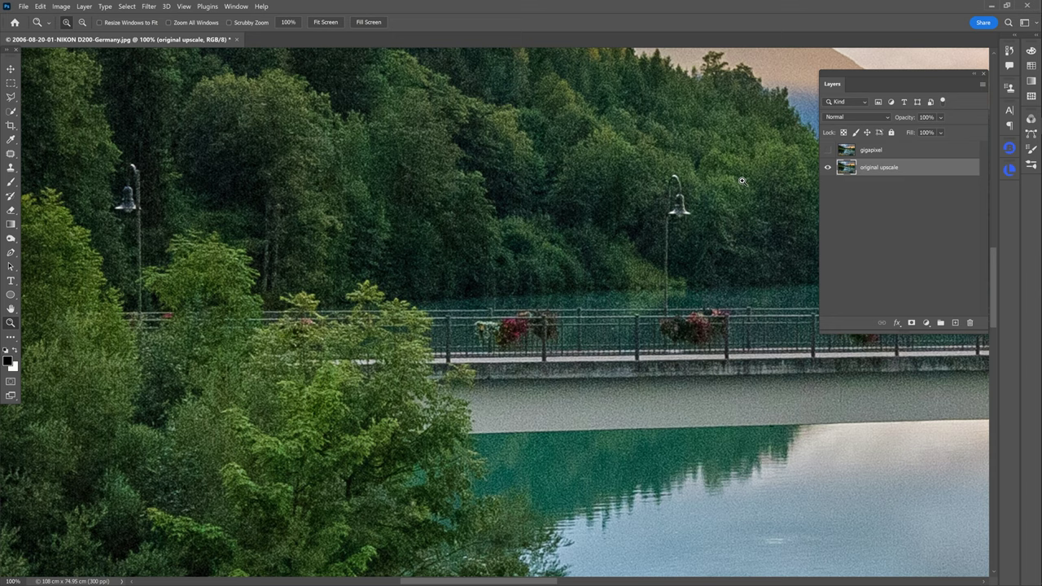
Compare the gigapixel layer against the original upscale up close on the castle, leaving it visible
left_click(827, 151)
left_click(827, 151)
left_click_drag(768, 180, 789, 143)
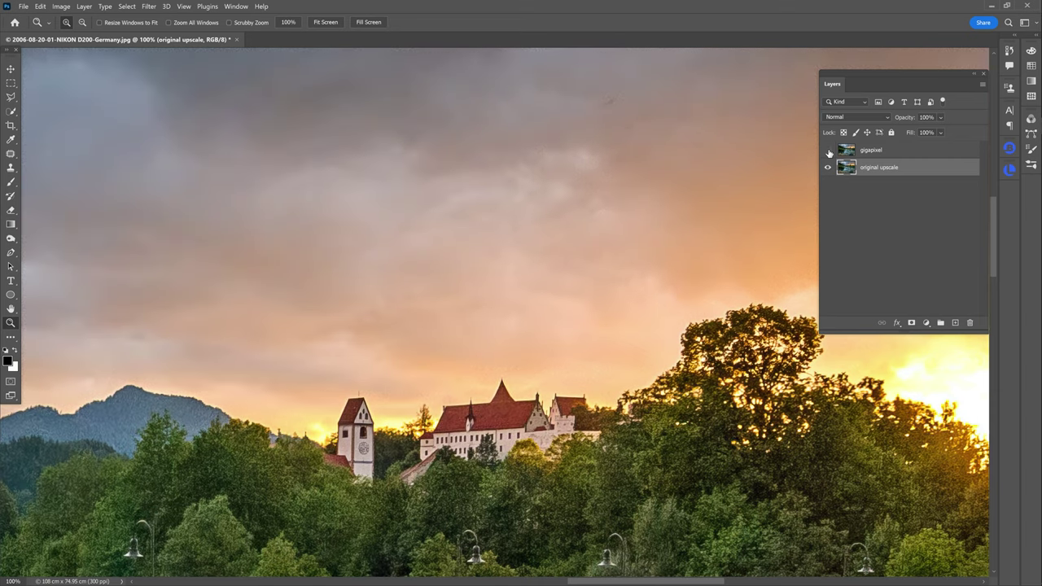
left_click(829, 151)
left_click(480, 502)
left_click(480, 503)
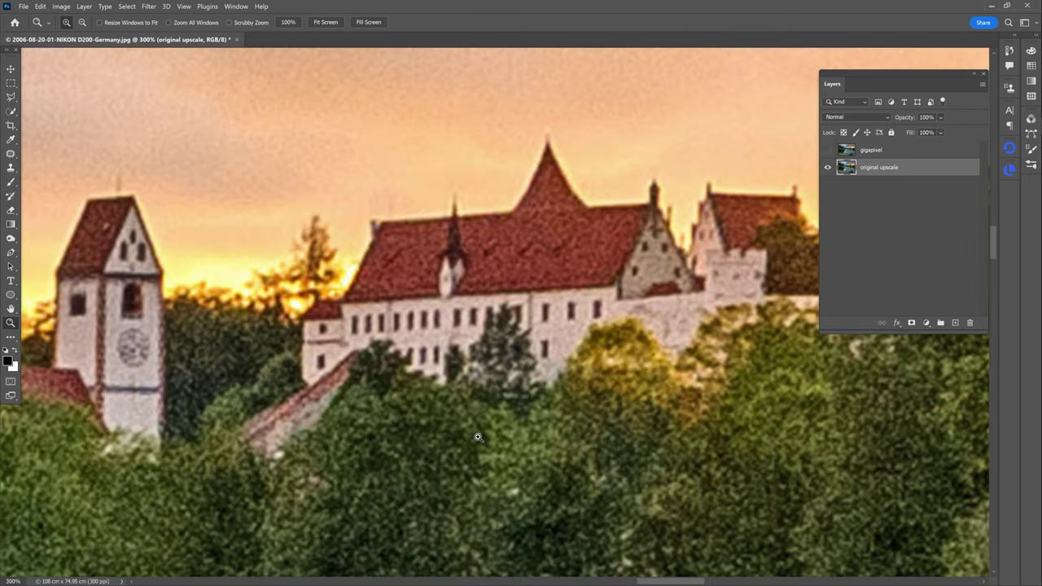
left_click(827, 152)
left_click(827, 152)
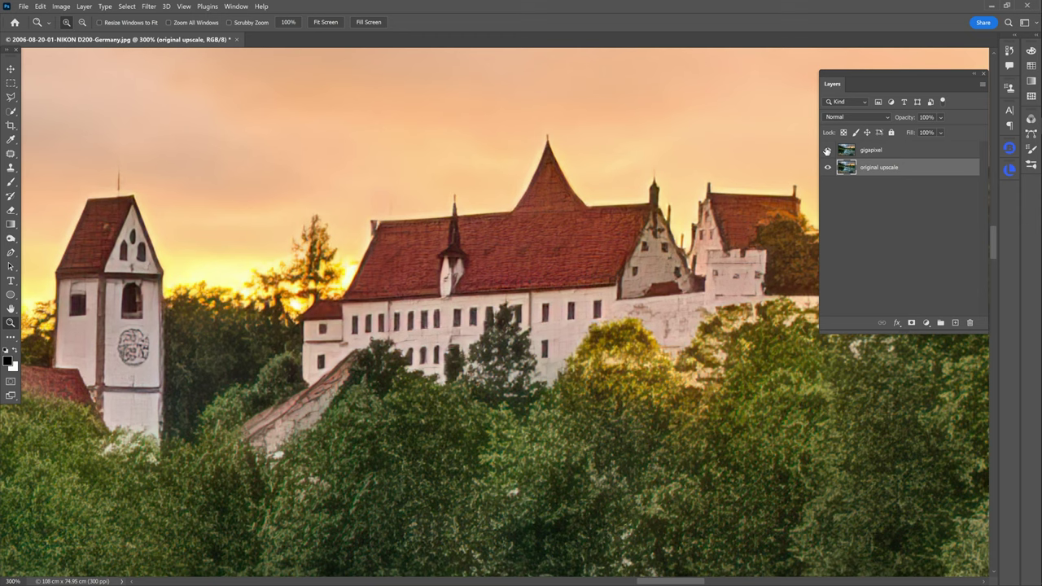
left_click(827, 152)
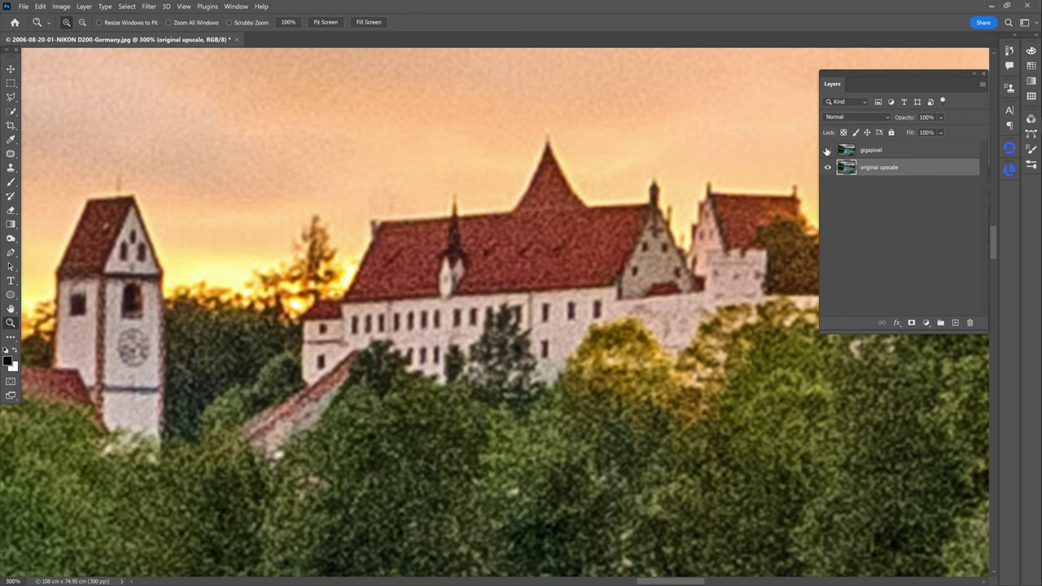
left_click(827, 151)
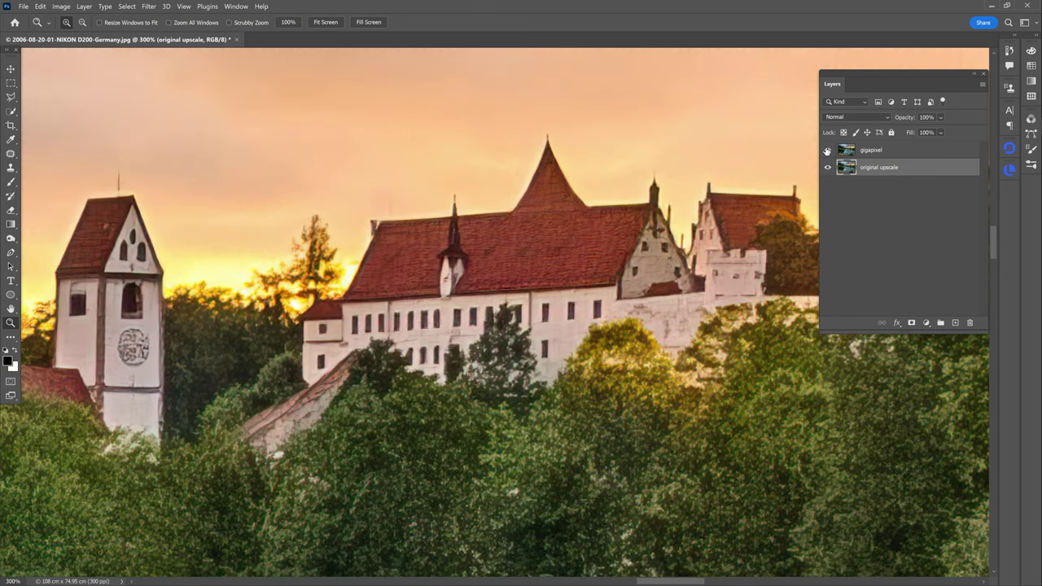
Zoom back out from the castle to view the whole lake
left_click(697, 190, "alt")
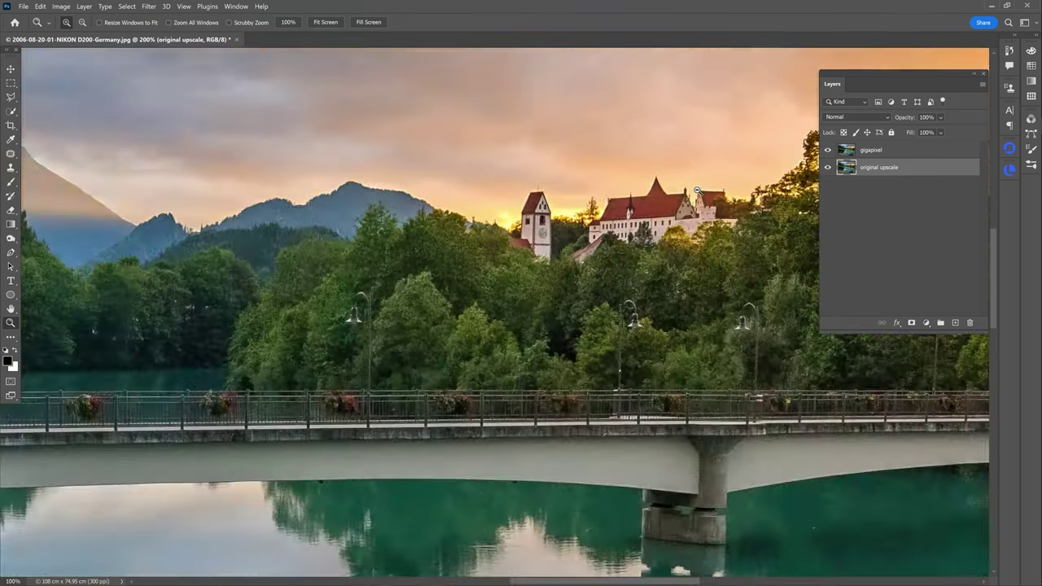
left_click(697, 190, "alt")
left_click(635, 228, "alt")
left_click(603, 252, "alt")
left_click(564, 281, "alt")
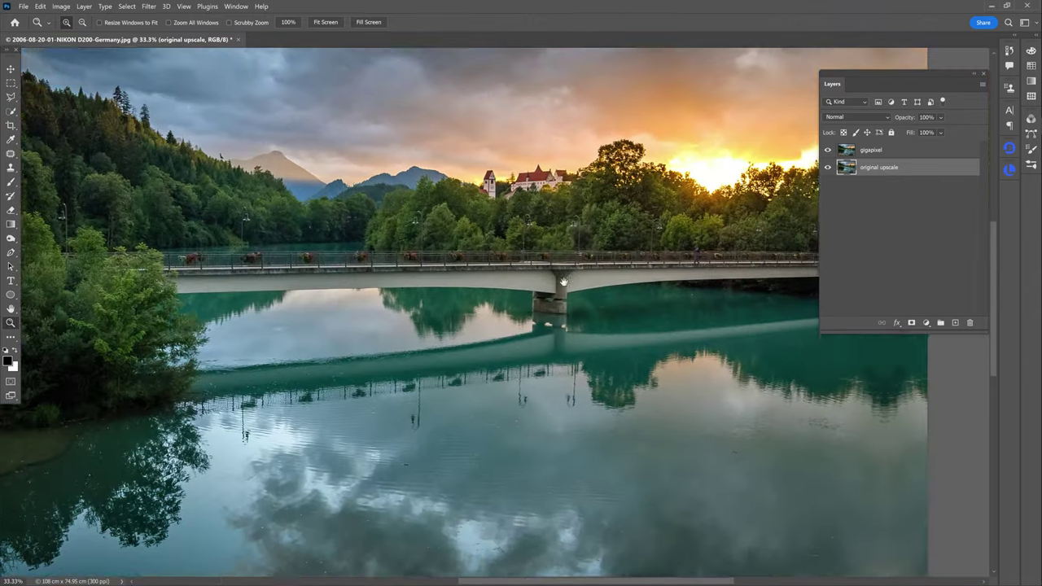